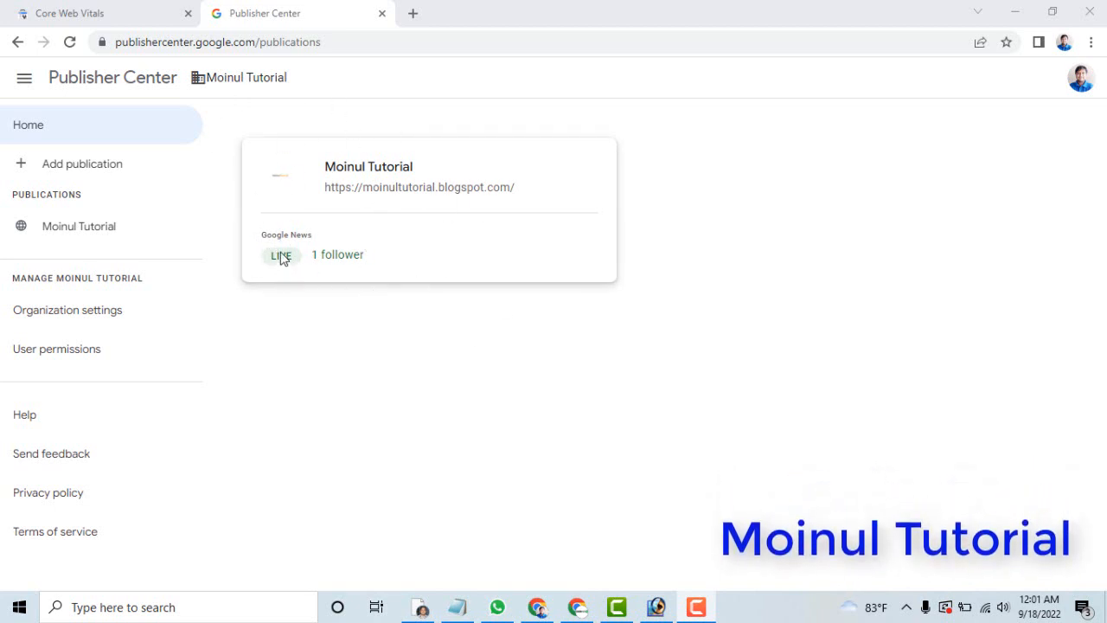
Search Google for "prothom alo" in a new tab and show the news results.
left_click(412, 13)
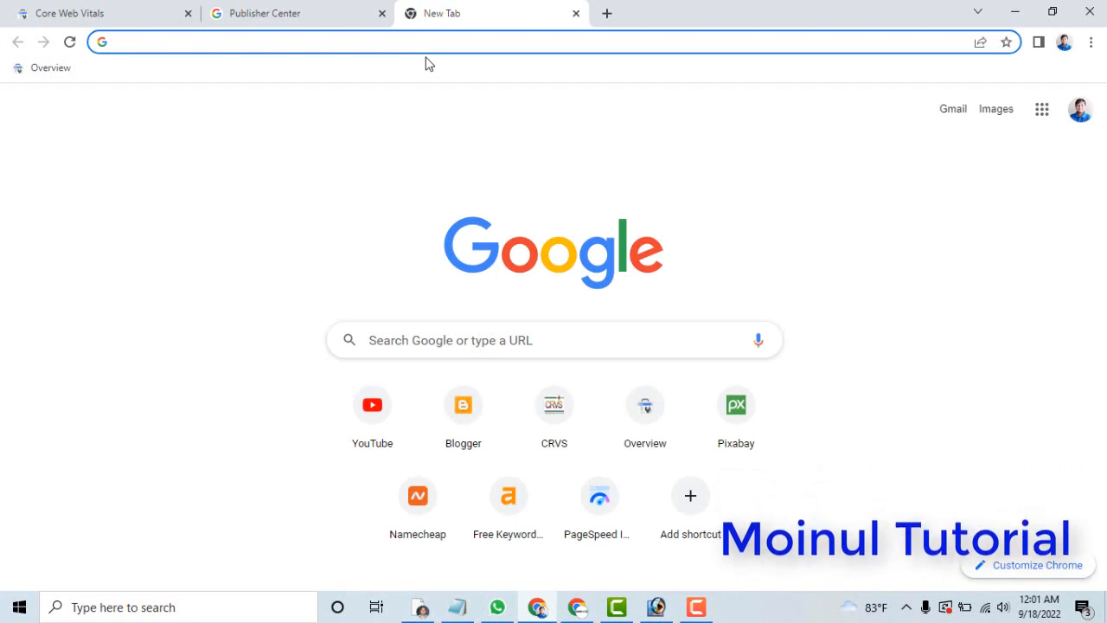
type("protho")
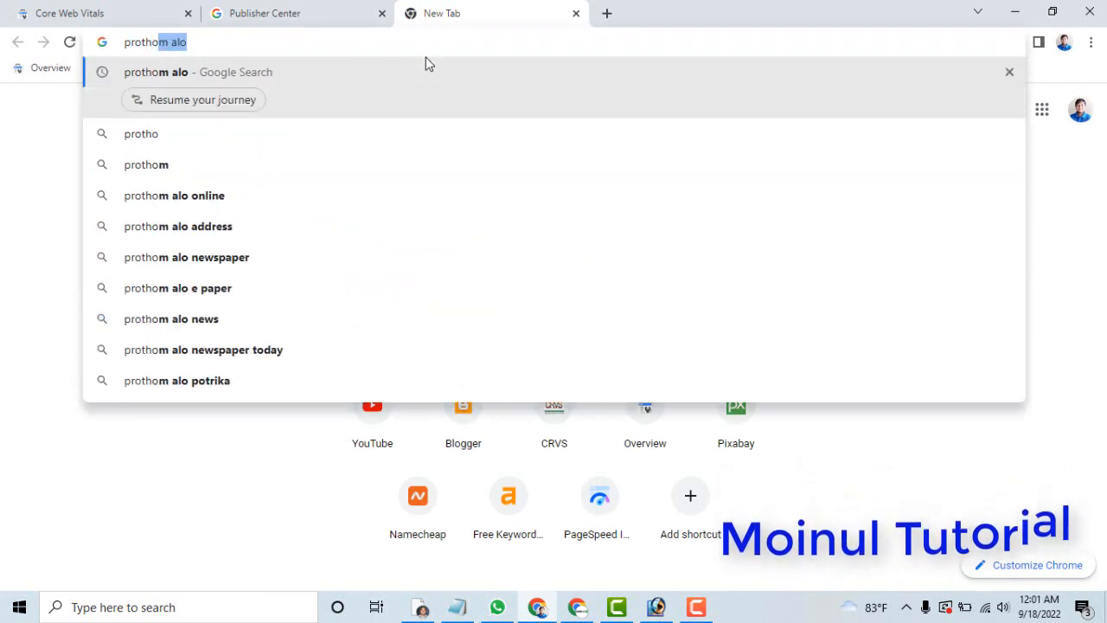
type("m")
key("Return")
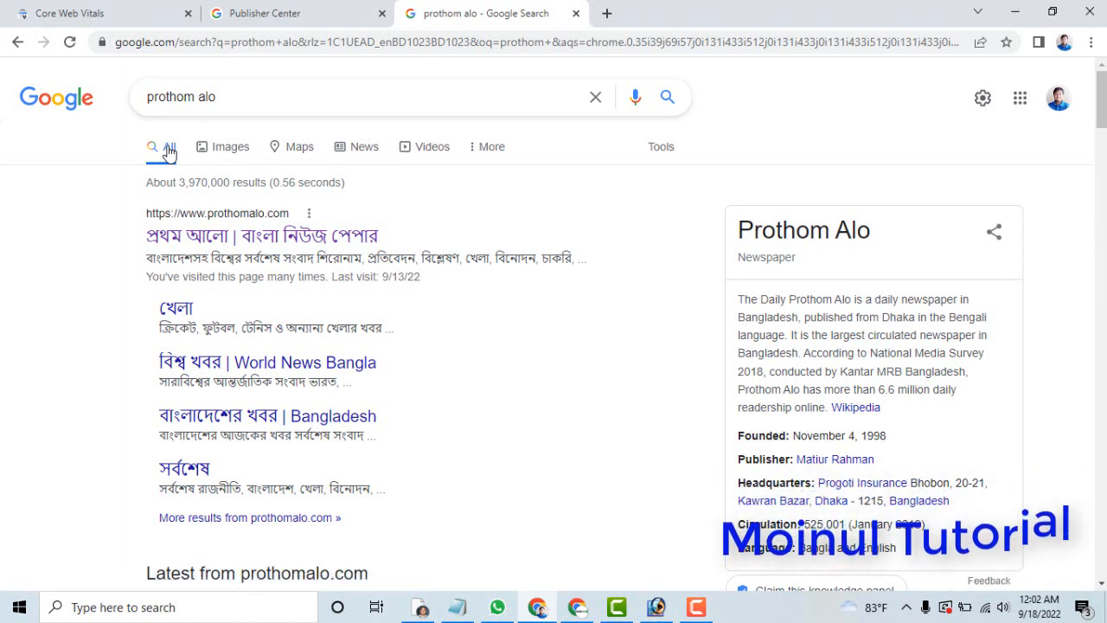
left_click(367, 156)
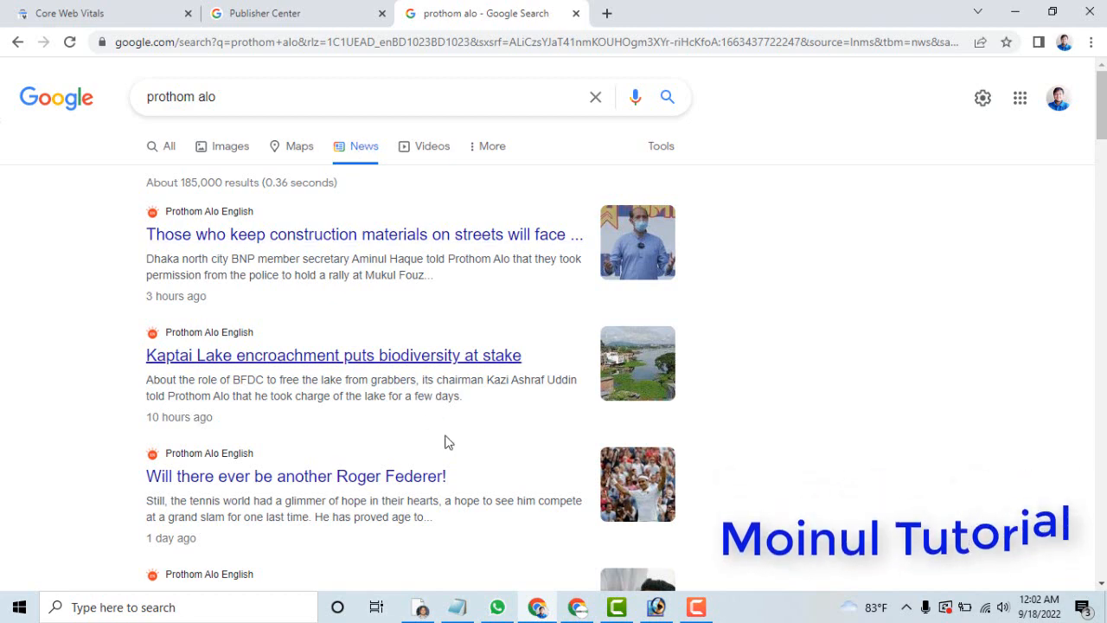
Switch to the Chrome window showing newsbd19.com and open publishercenter.google.com in a new tab.
left_click(578, 608)
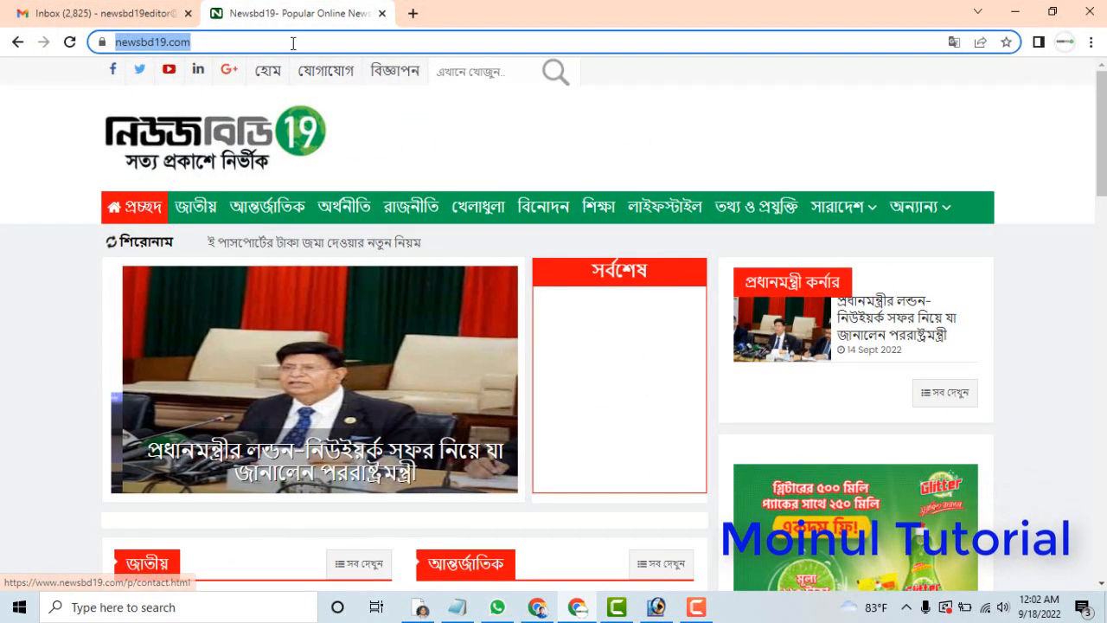
left_click(413, 15)
left_click(430, 41)
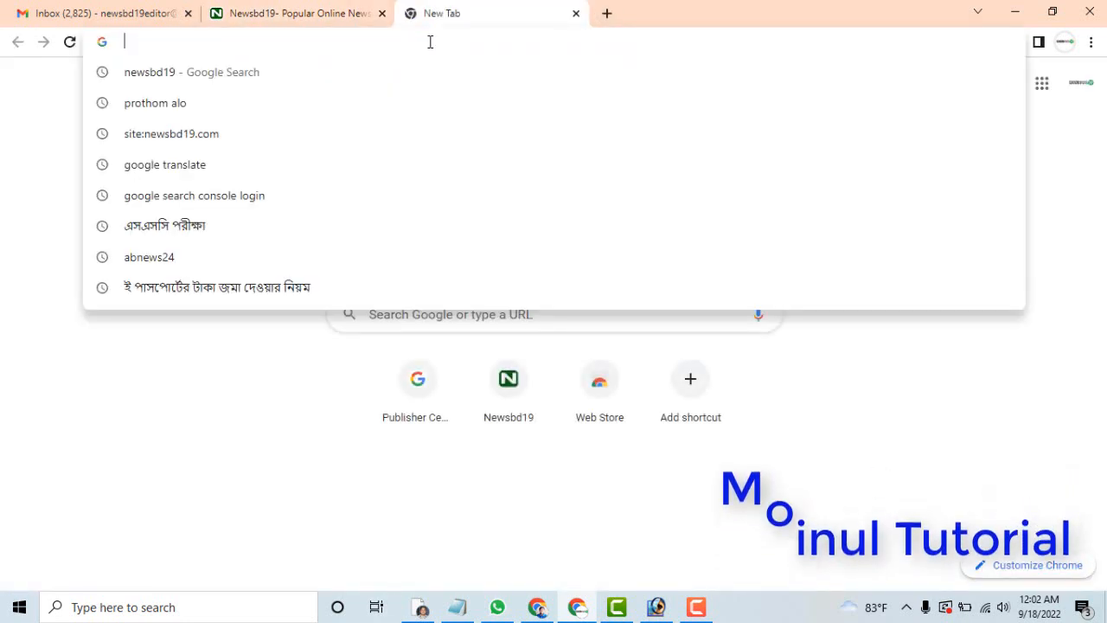
type("publishercenter.google.com")
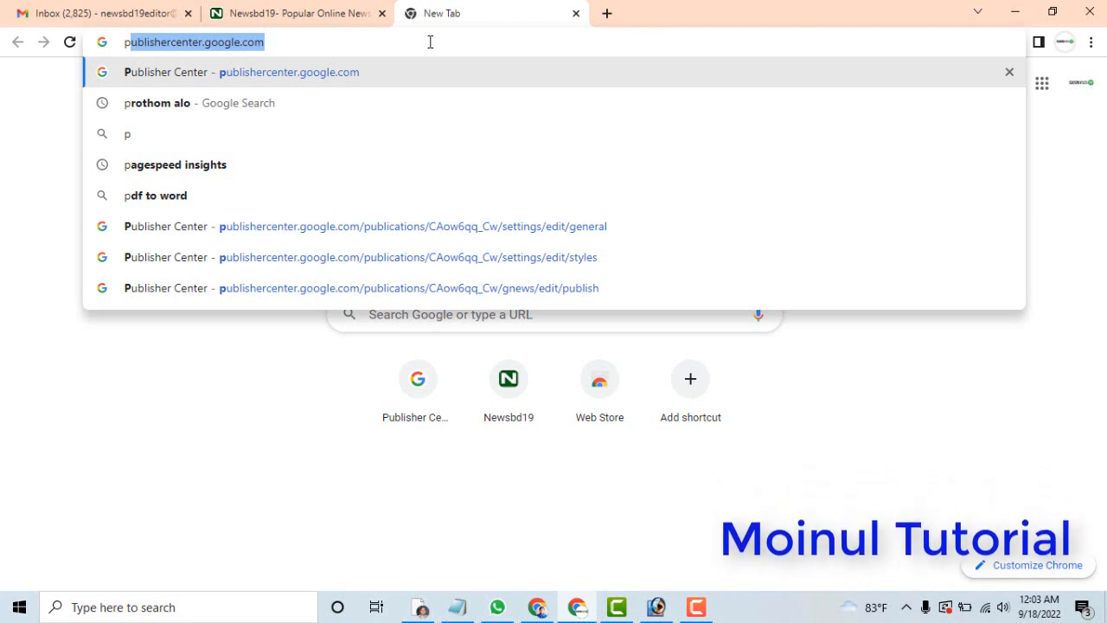
key("Return")
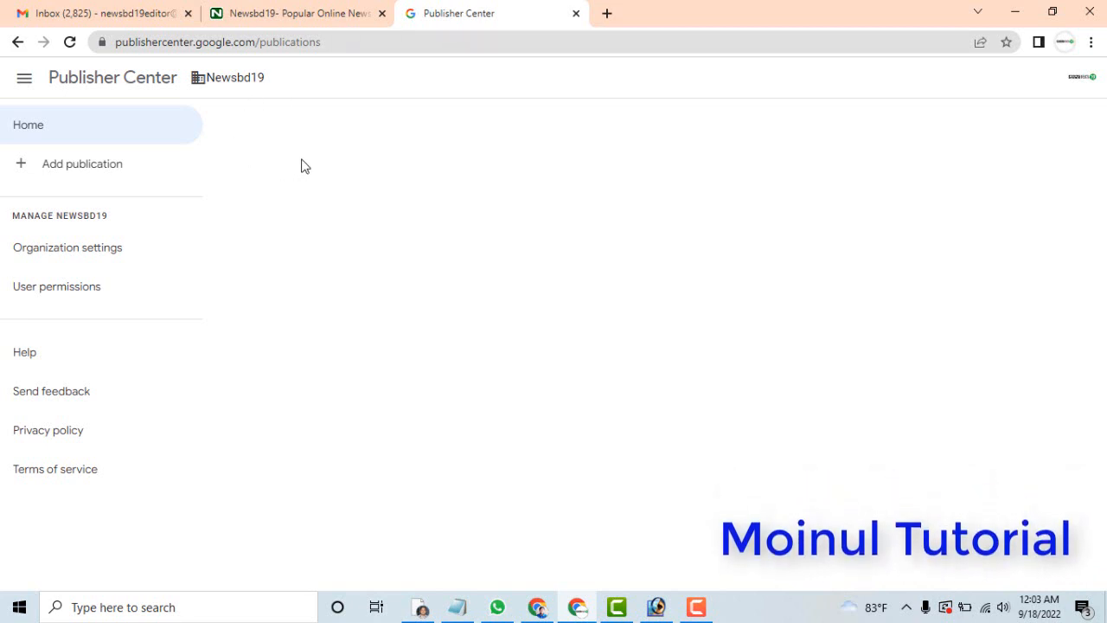
Start adding a publication and name it Newsbd19.
left_click(70, 170)
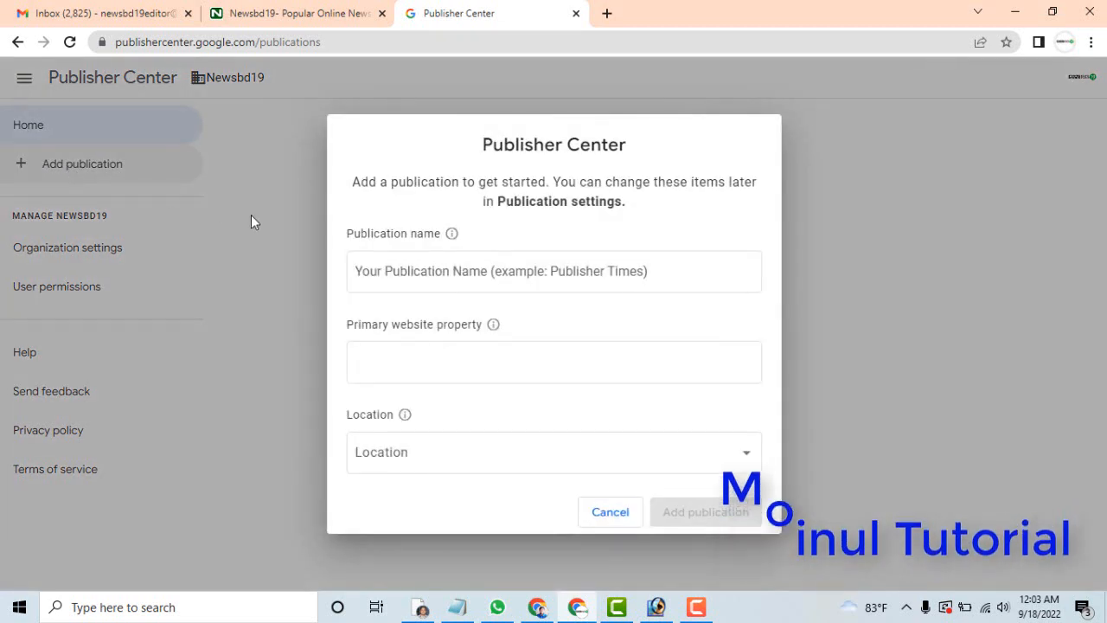
left_click(397, 273)
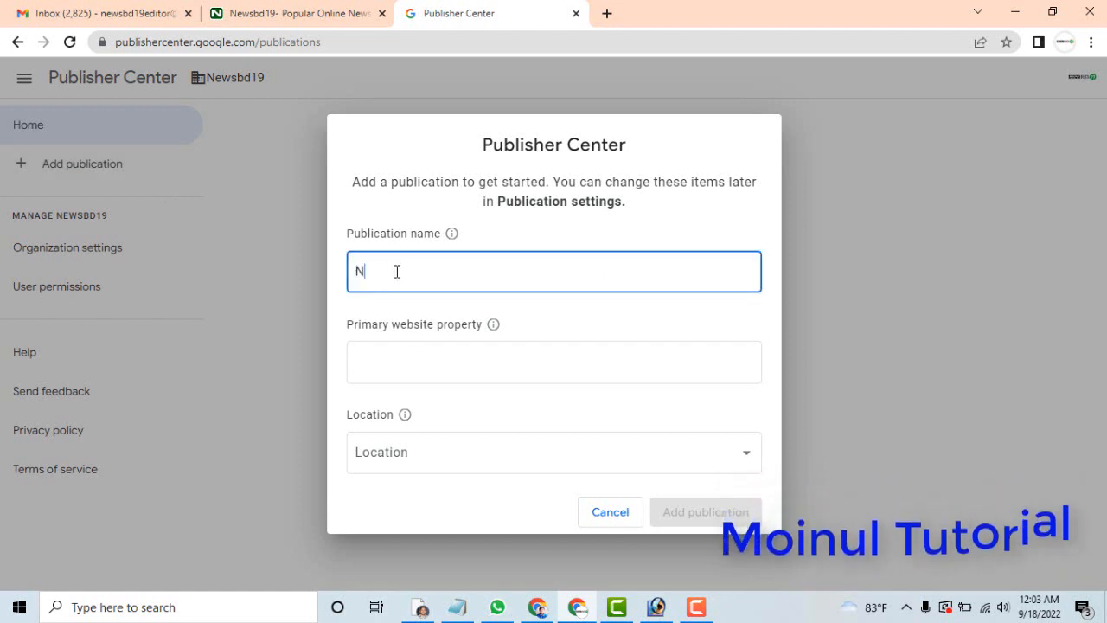
type("Newsbd19")
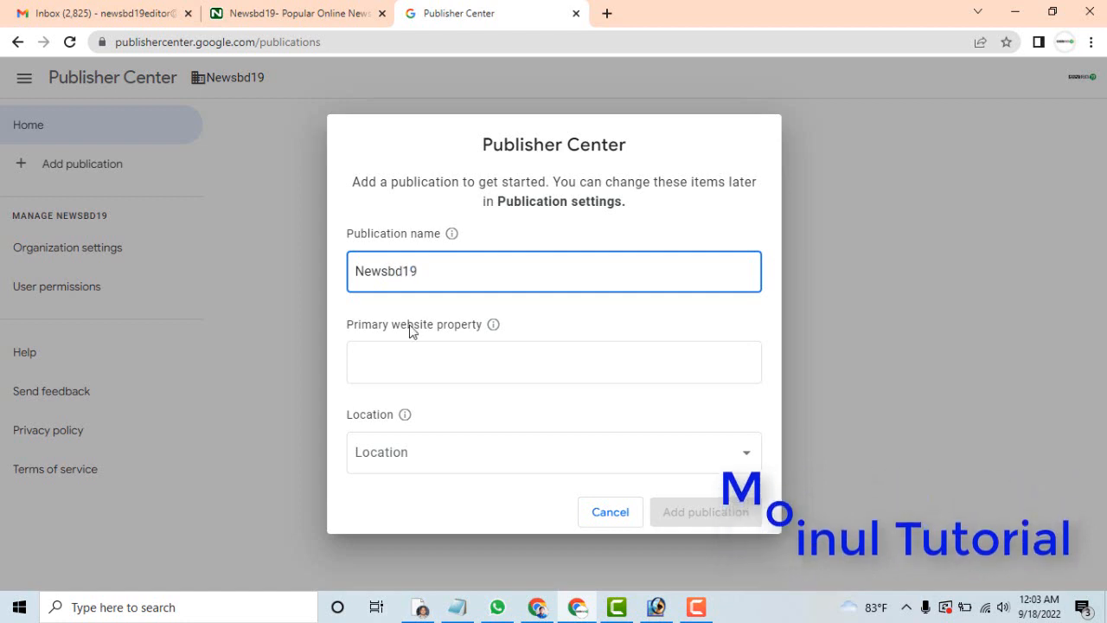
left_click(411, 356)
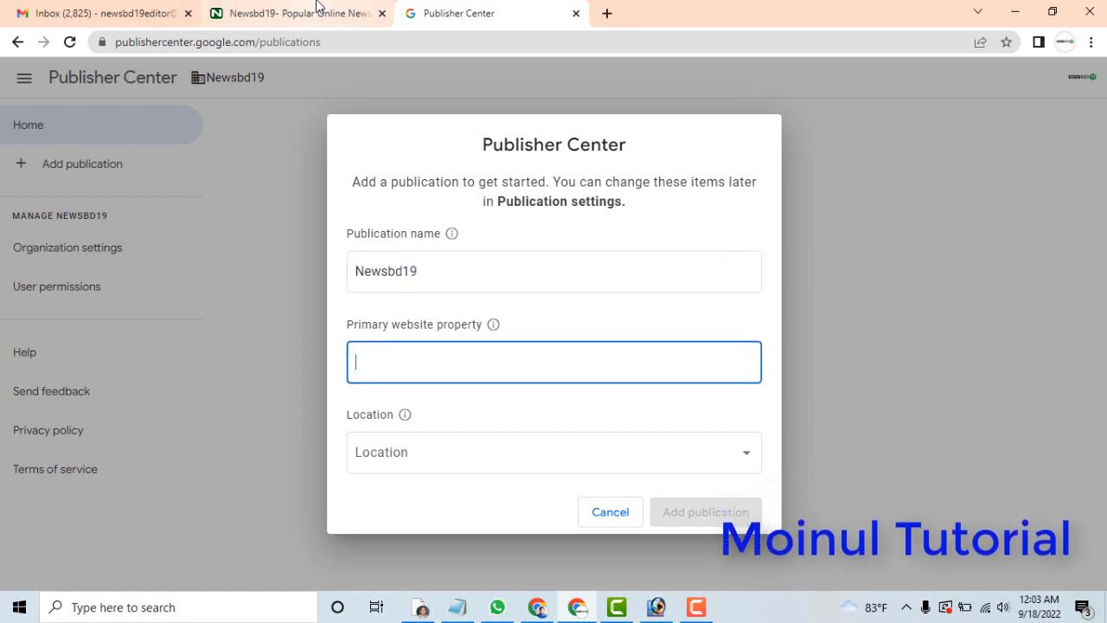
left_click(316, 9)
left_click(156, 41)
right_click(150, 41)
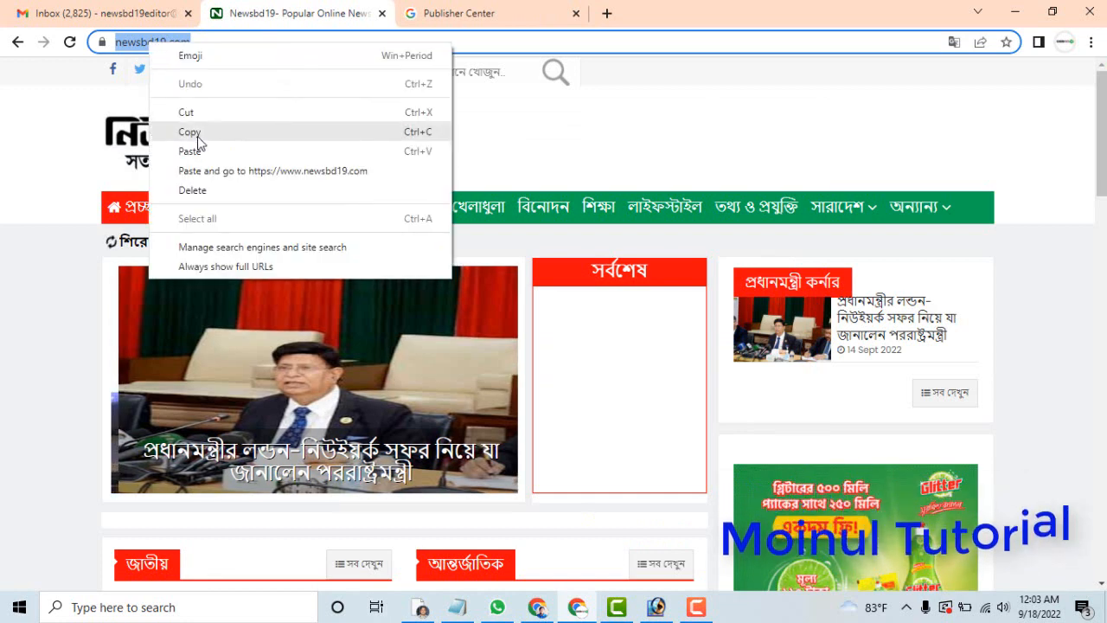
left_click(194, 133)
left_click(460, 13)
left_click(442, 344)
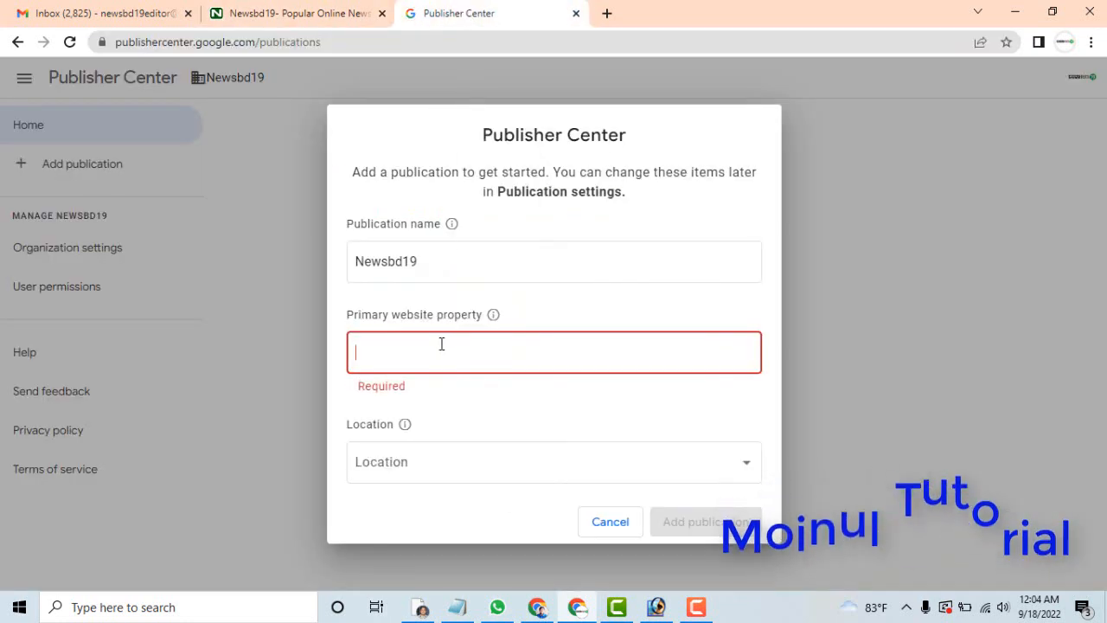
key("ctrl+v")
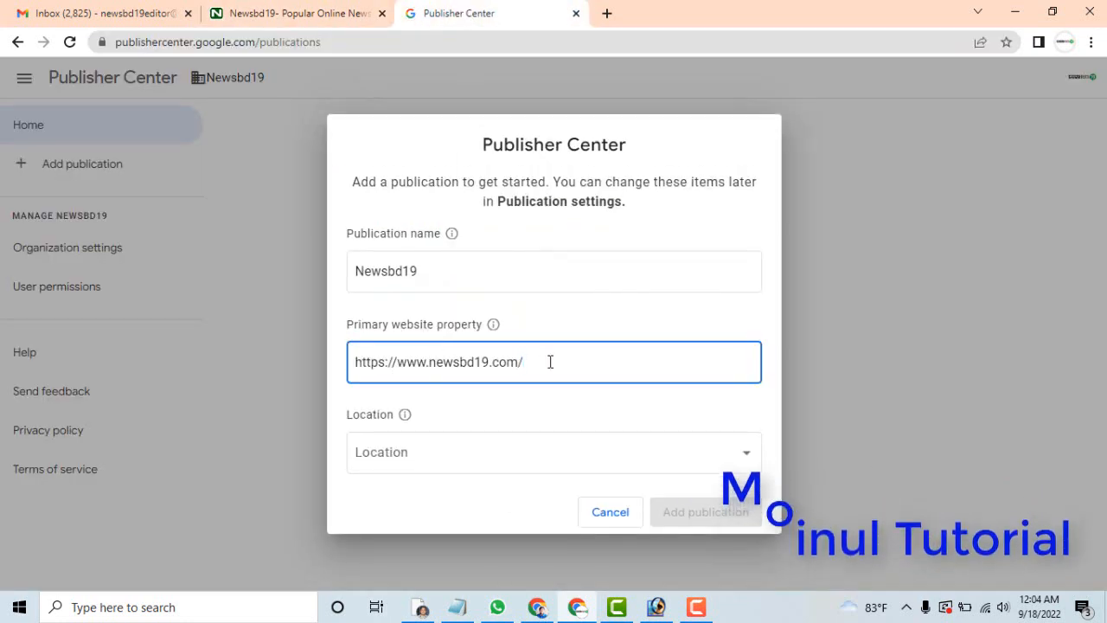
key("BackSpace")
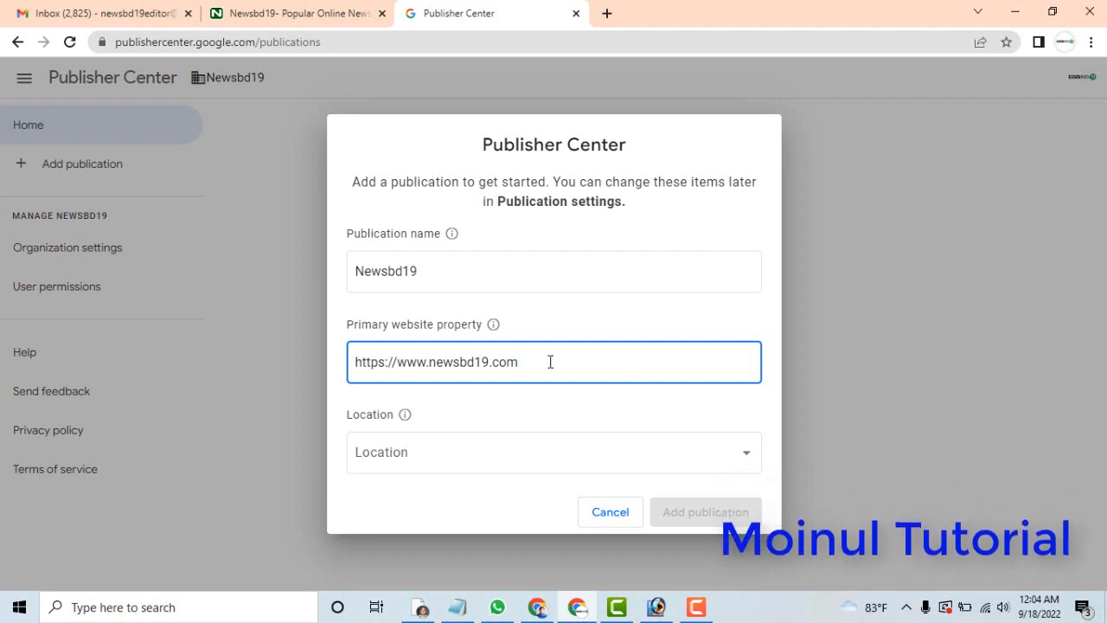
Set the publication's location to Bangladesh, certify that it is located there, and add the publication.
left_click(493, 466)
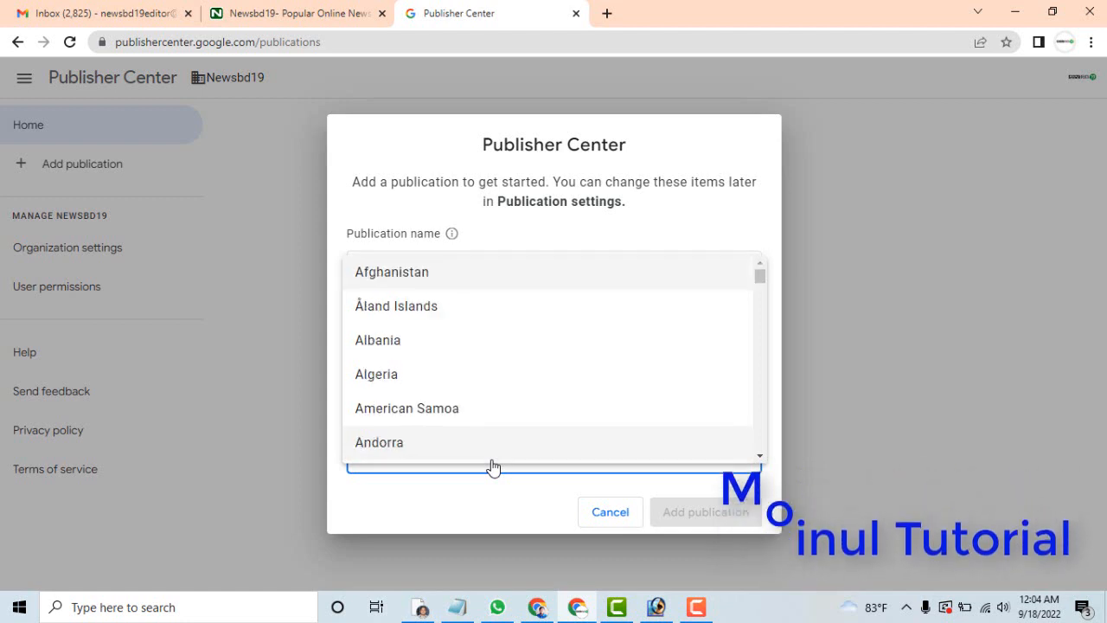
mouse_move(759, 274)
left_mouse_down()
mouse_move(758, 299)
mouse_move(758, 274)
mouse_move(758, 287)
left_mouse_up()
left_click(415, 415)
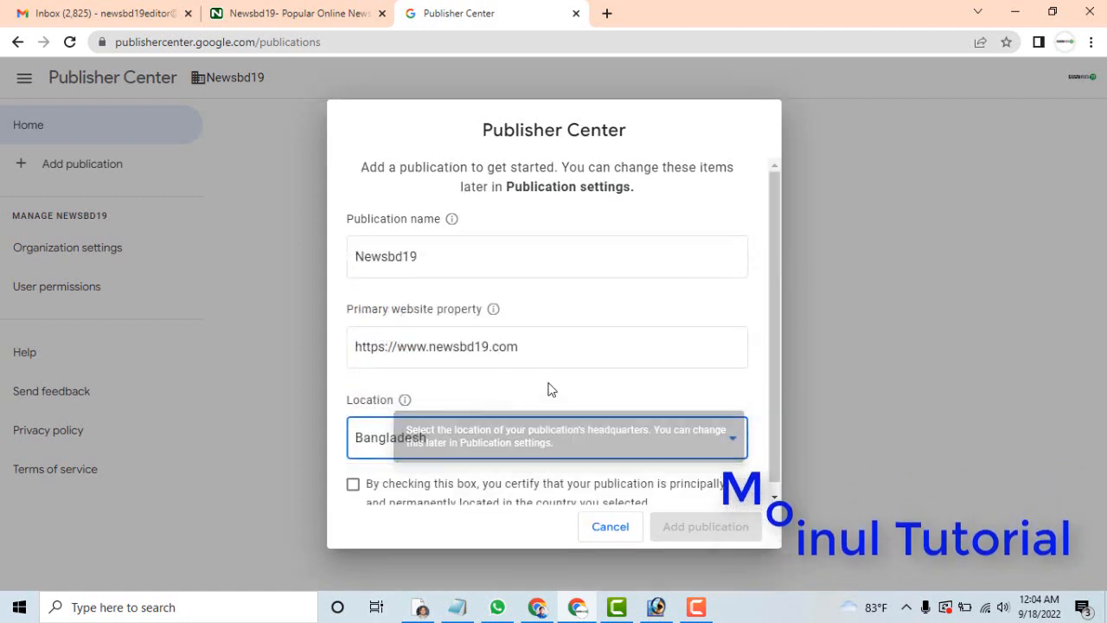
left_click(353, 487)
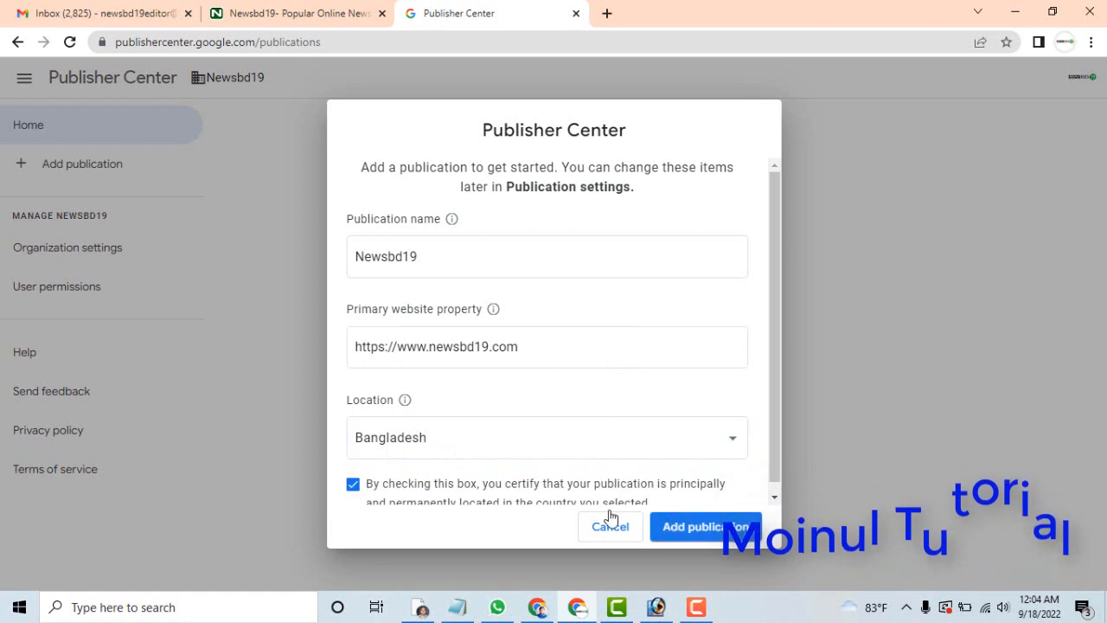
left_click(699, 531)
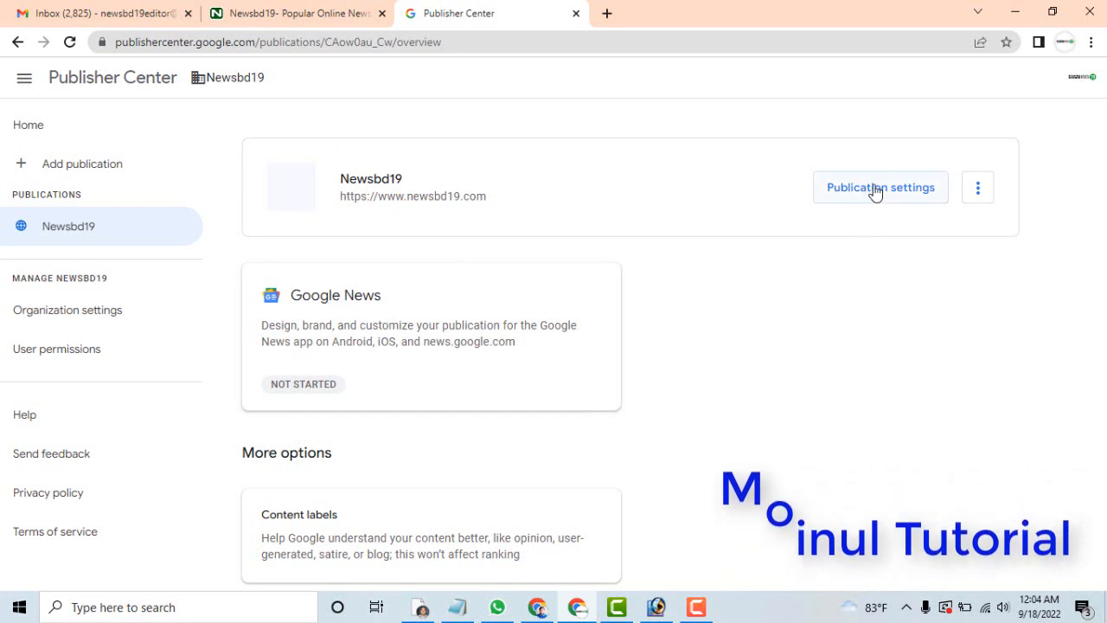
right_click(846, 188)
left_click(752, 286)
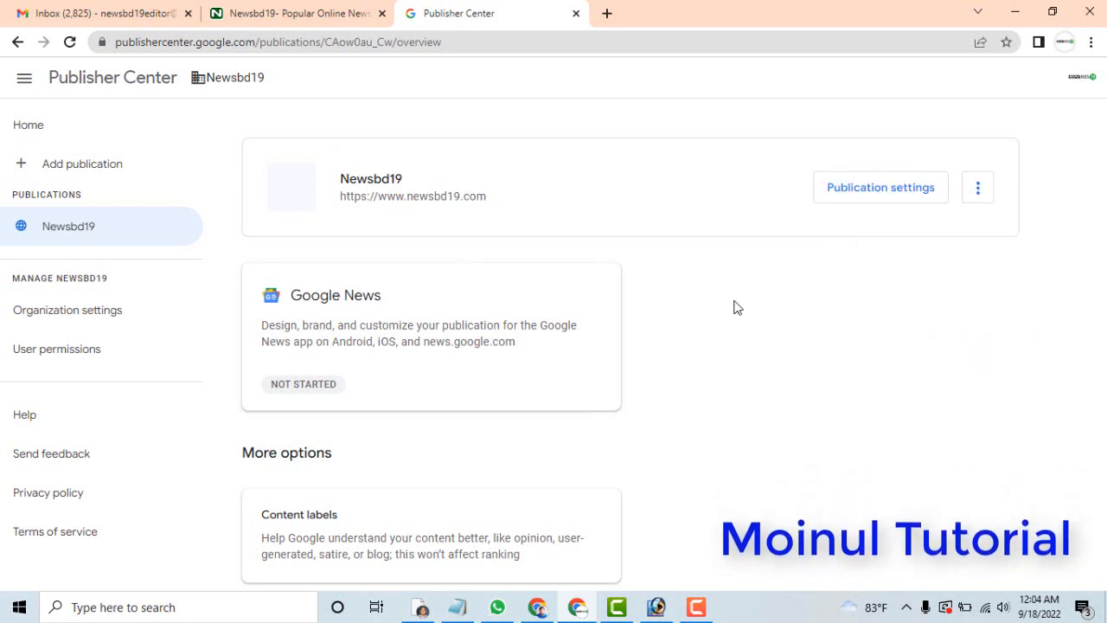
right_click(334, 298)
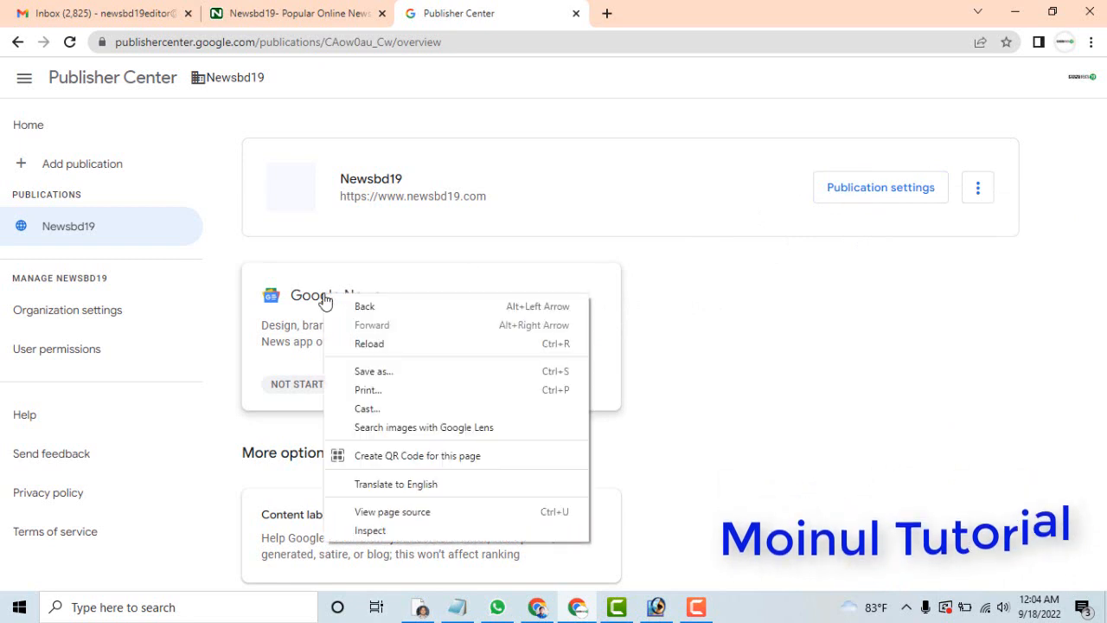
left_click(734, 288)
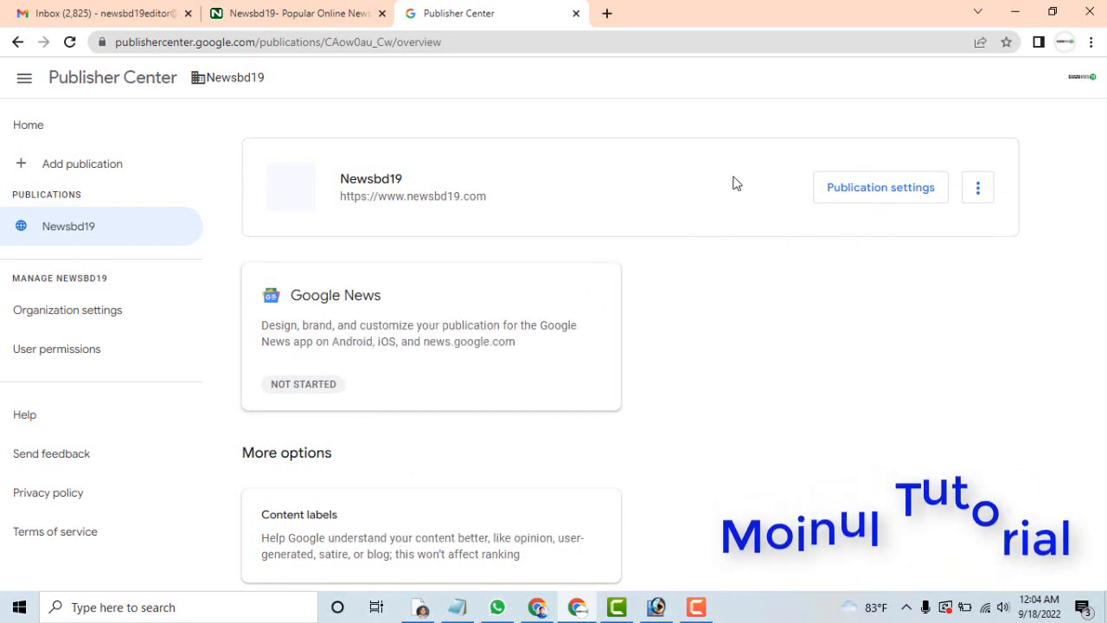
right_click(92, 84)
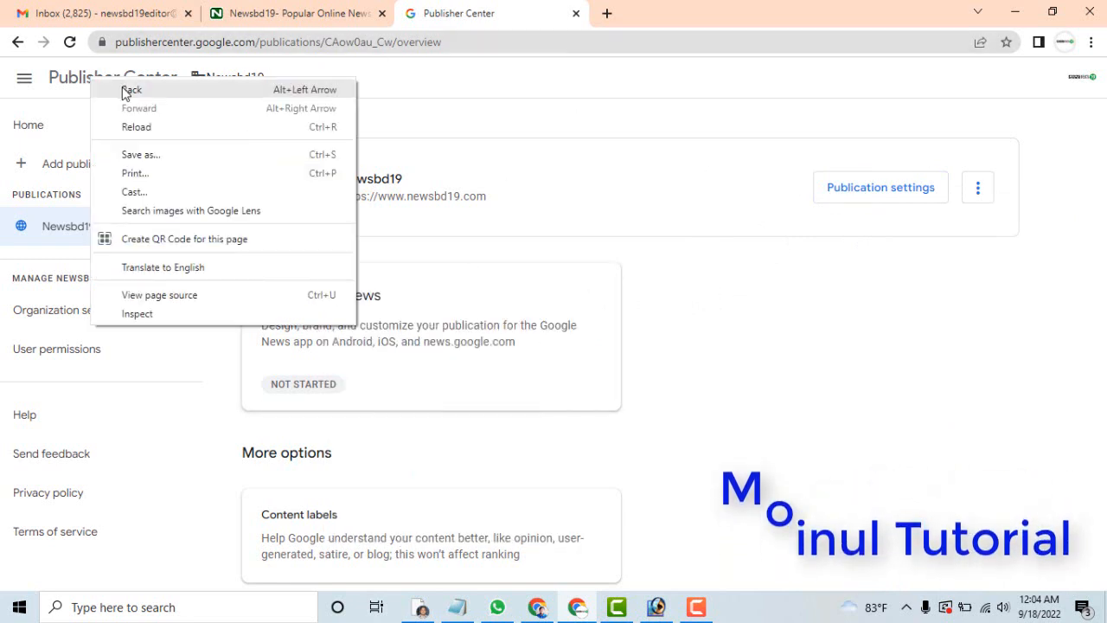
left_click(471, 105)
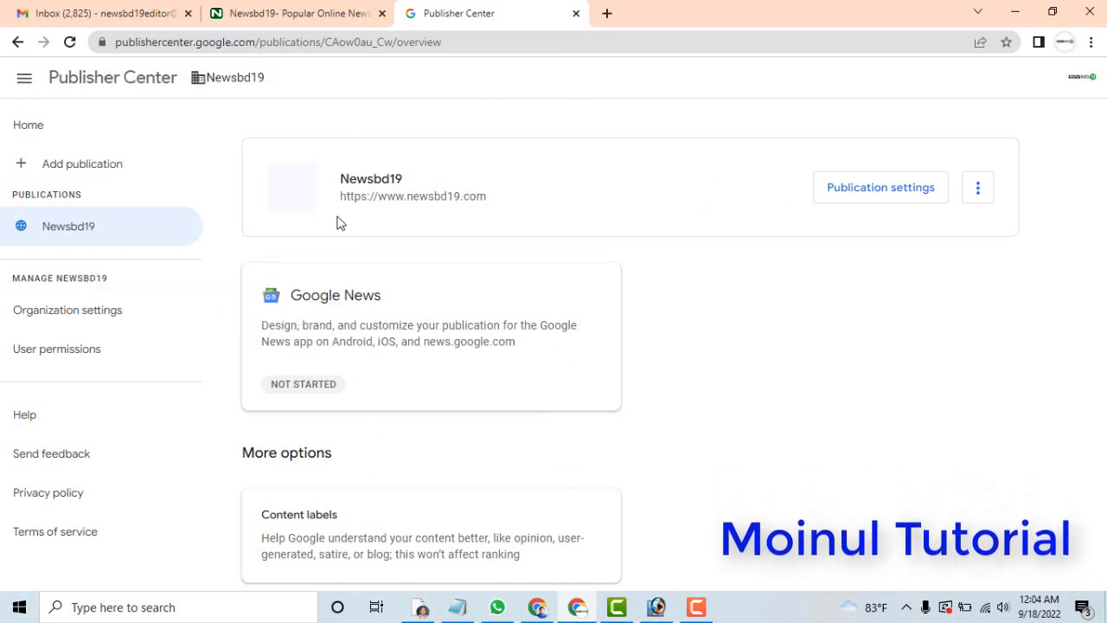
Set the primary language to Bangla in the Newsbd19 publication settings.
left_click(890, 199)
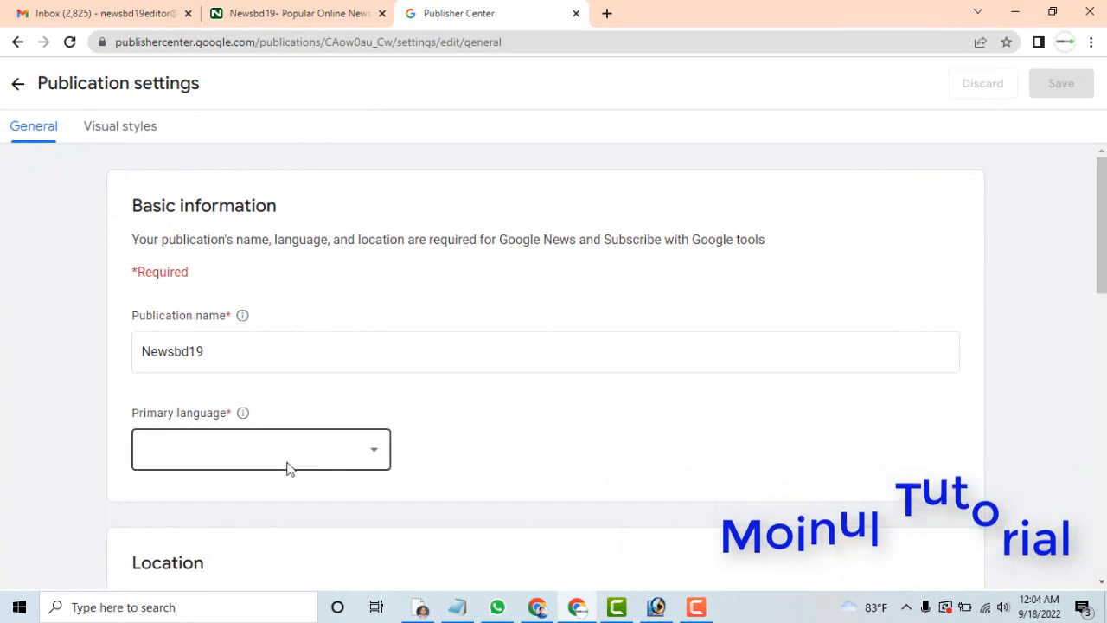
left_click(266, 452)
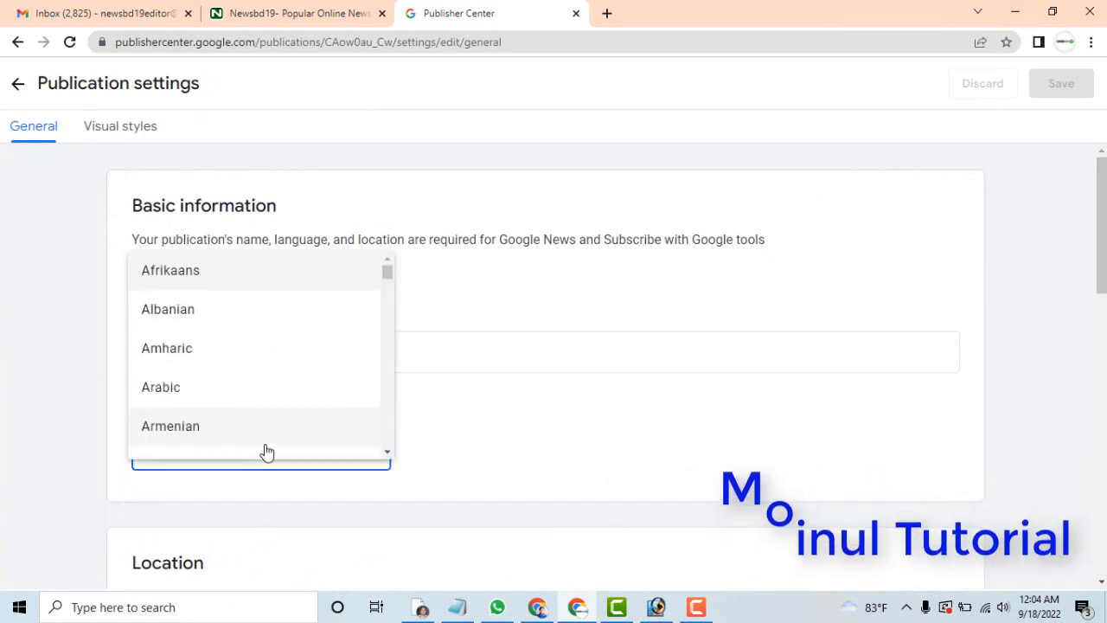
scroll(264, 451, "down", 2)
scroll(263, 450, "up", 2)
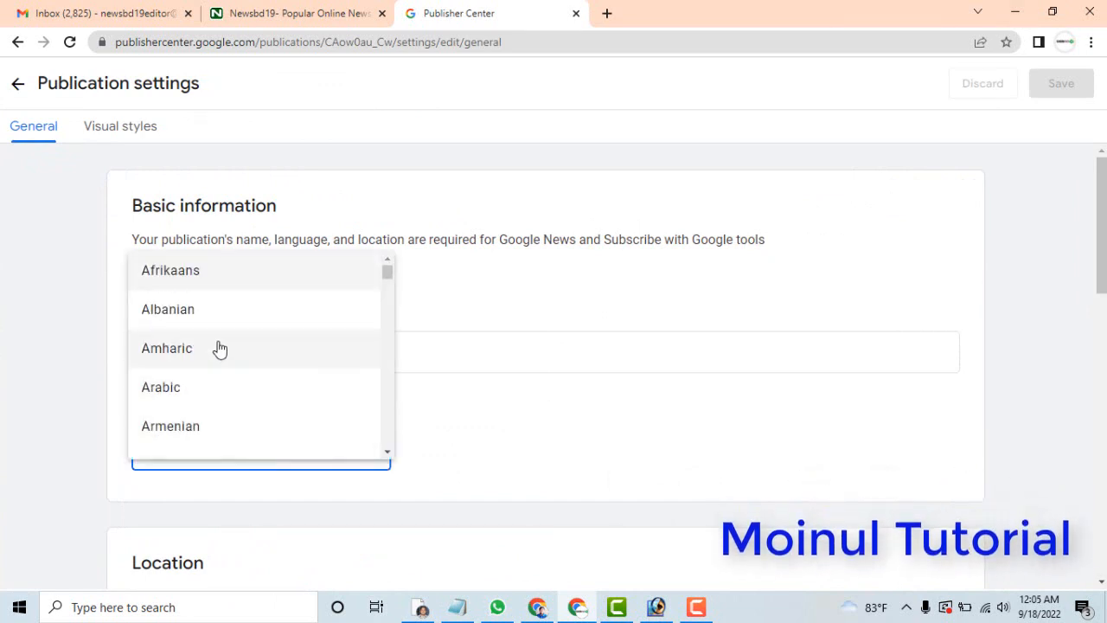
left_click_drag(388, 274, 391, 288)
left_click(175, 307)
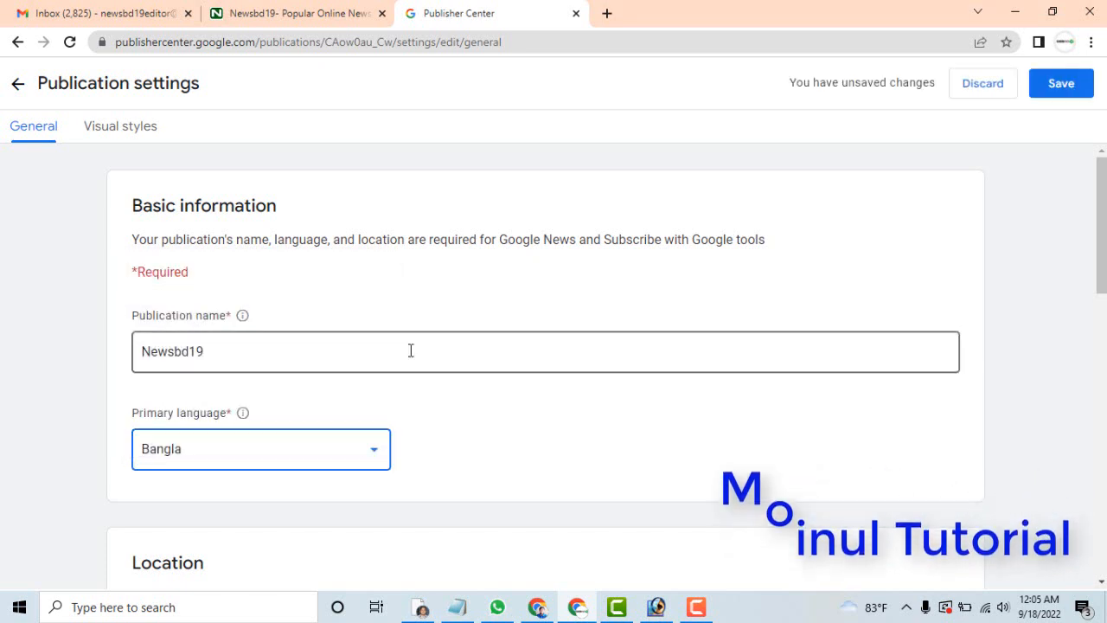
Verify the primary website property URL in Search Console.
left_click_drag(1098, 185, 1098, 372)
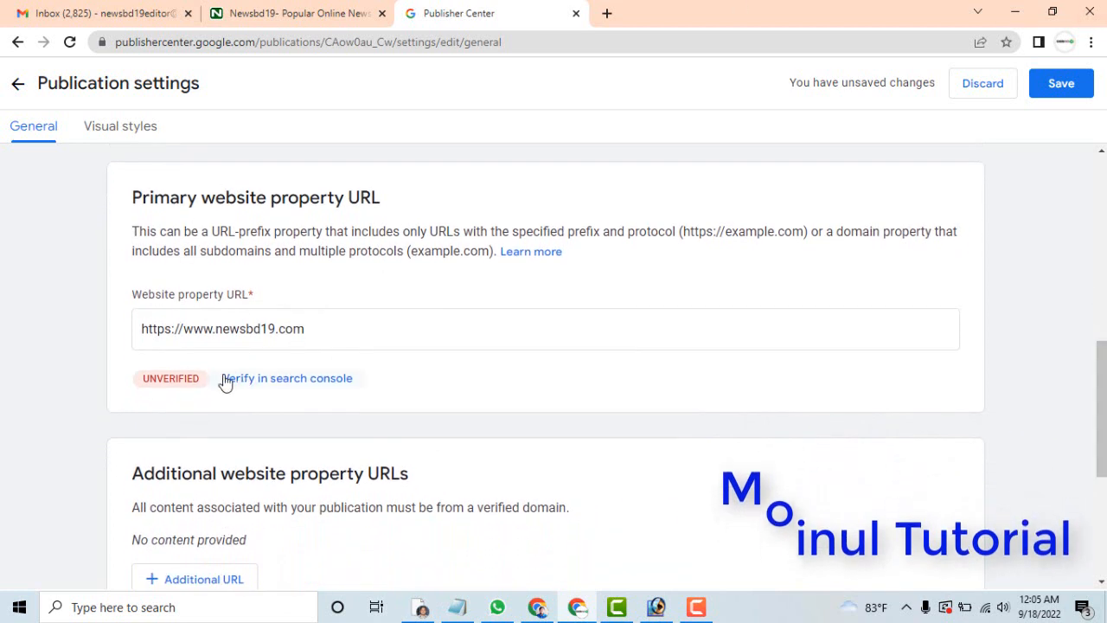
left_click(289, 381)
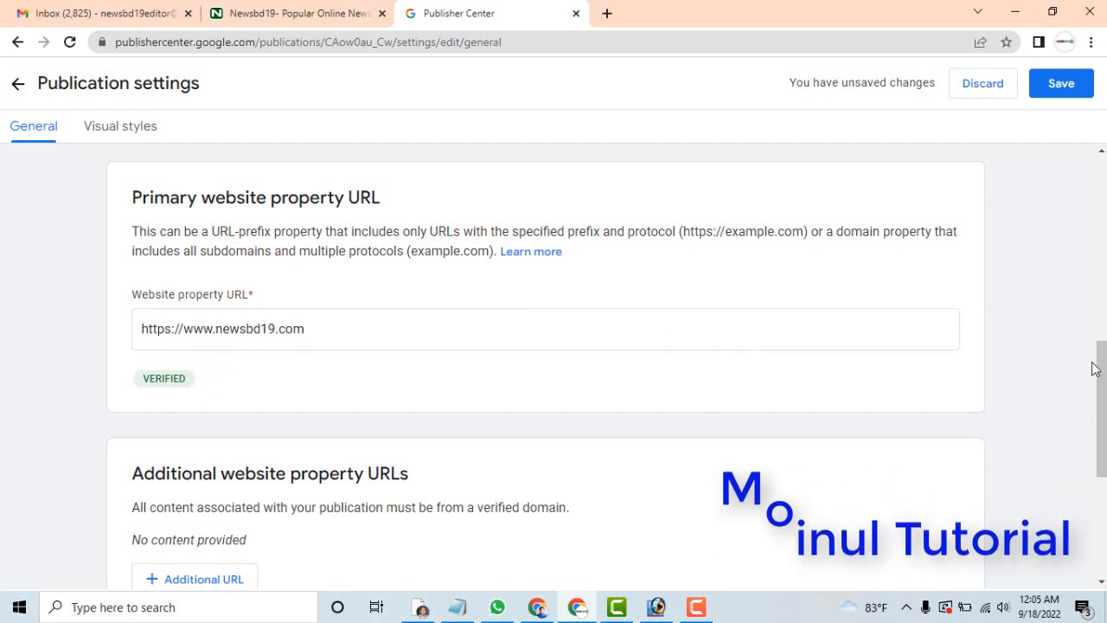
Proceed to the publication's visual styles and add newbd19-logo-1 from the Desktop as the square logo.
left_click_drag(1092, 371, 1092, 471)
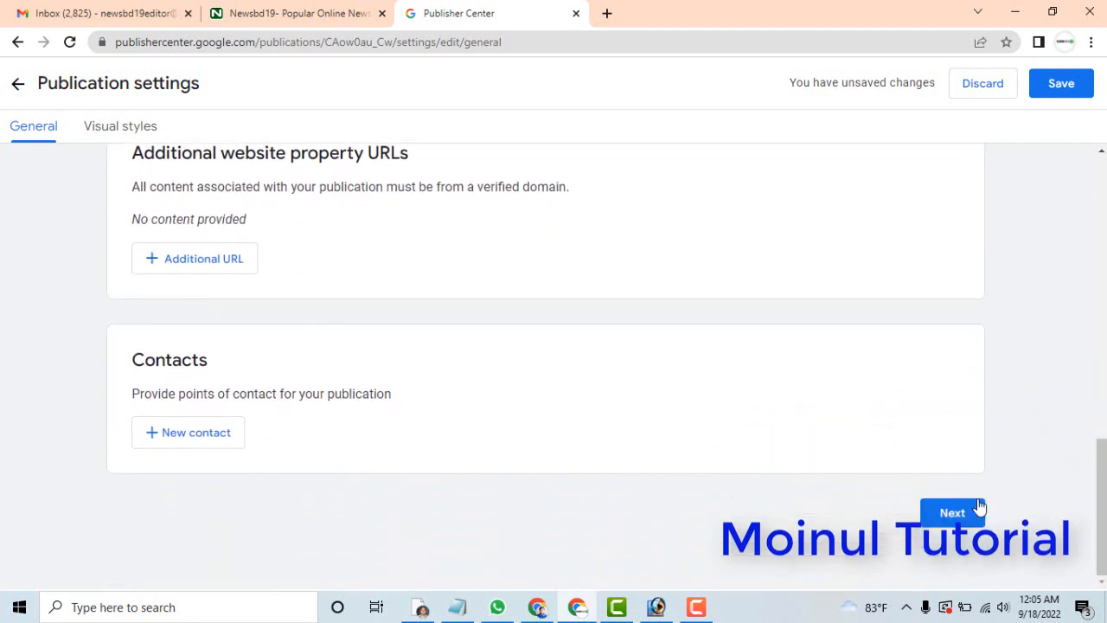
left_click(952, 513)
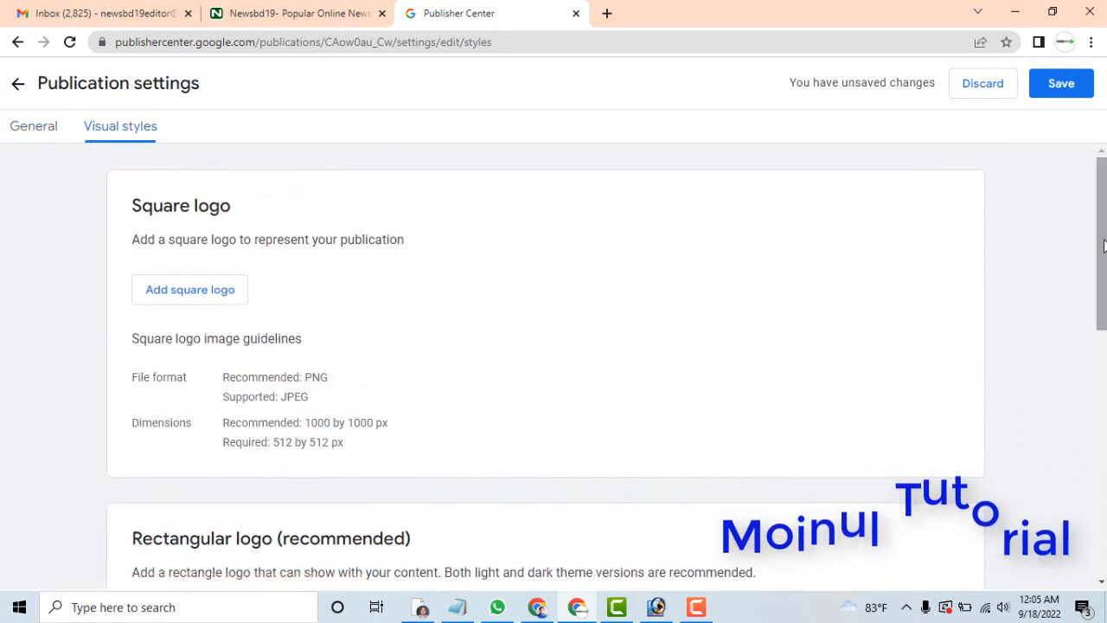
mouse_move(1101, 247)
left_mouse_down()
mouse_move(1103, 280)
mouse_move(1103, 254)
left_mouse_up()
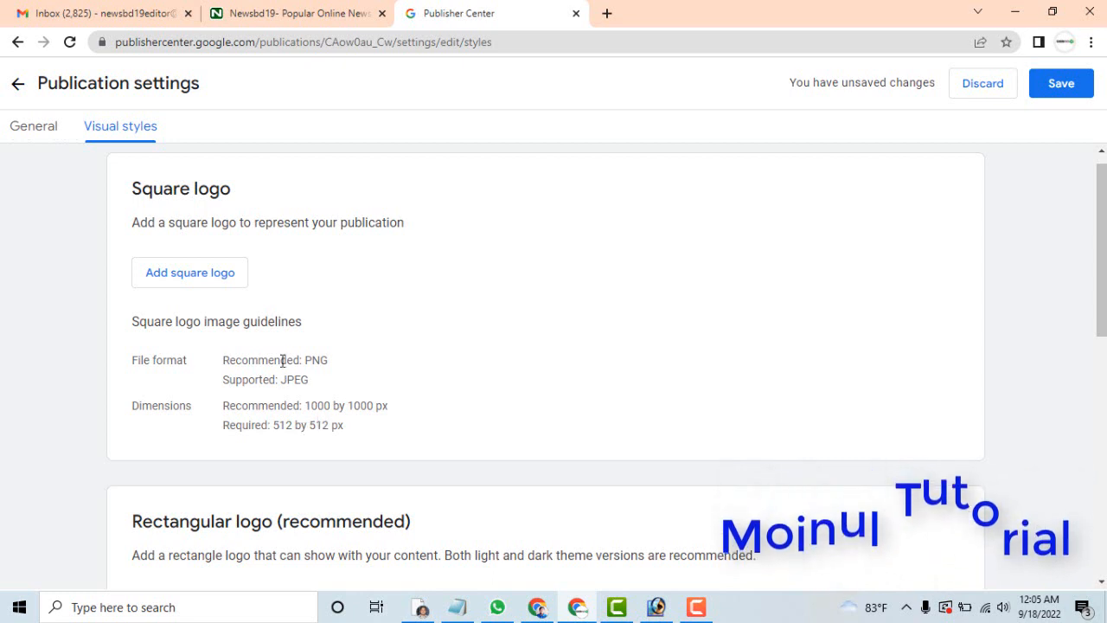
left_click(195, 280)
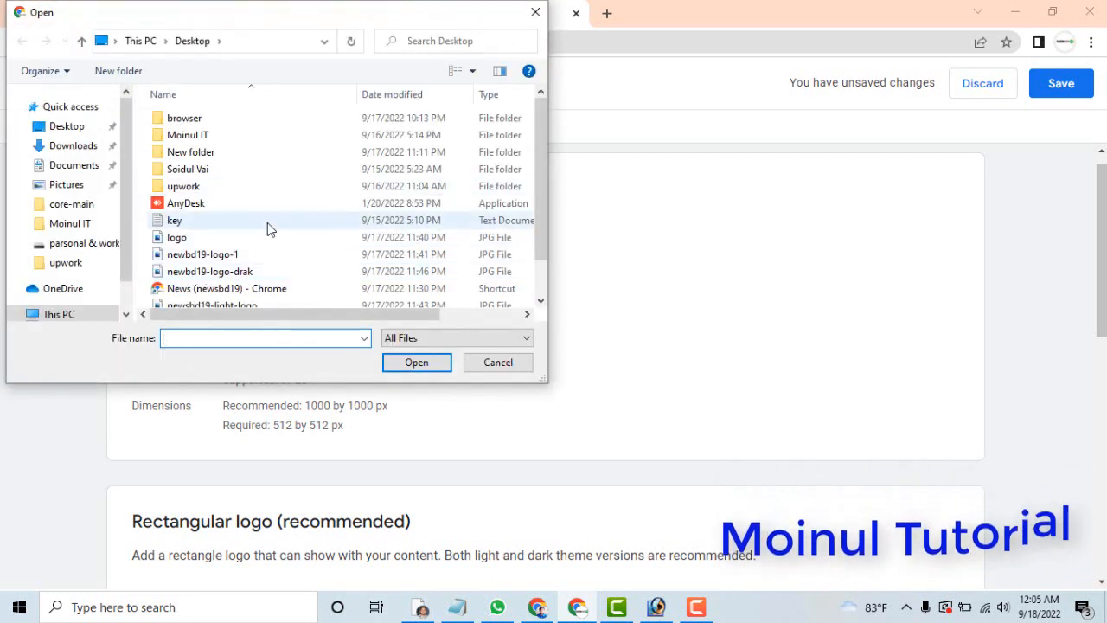
left_click(212, 256)
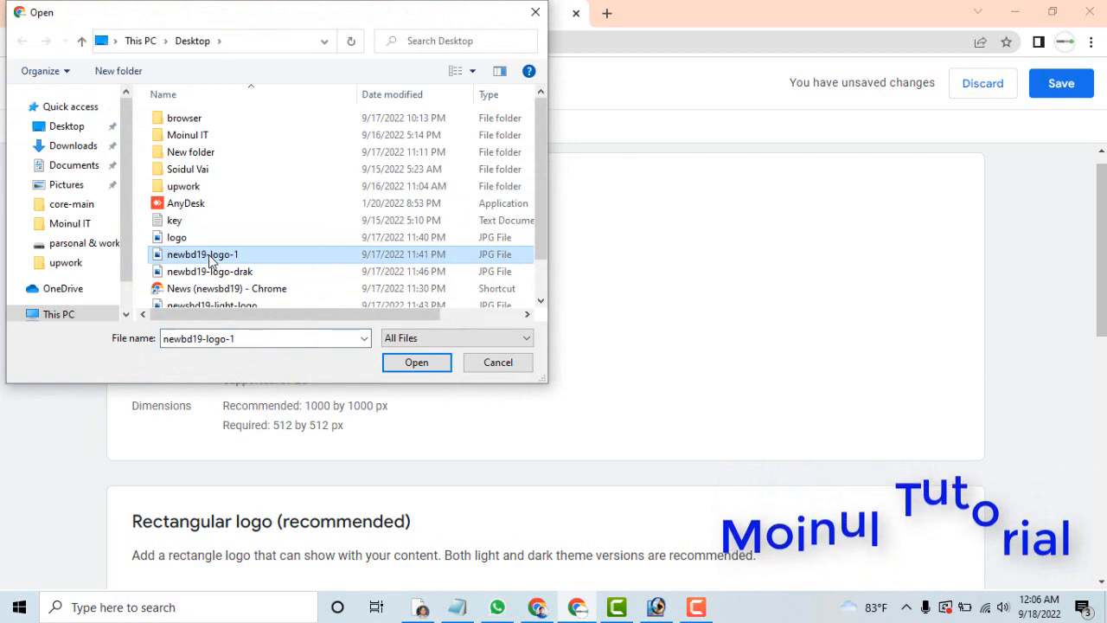
left_click(416, 363)
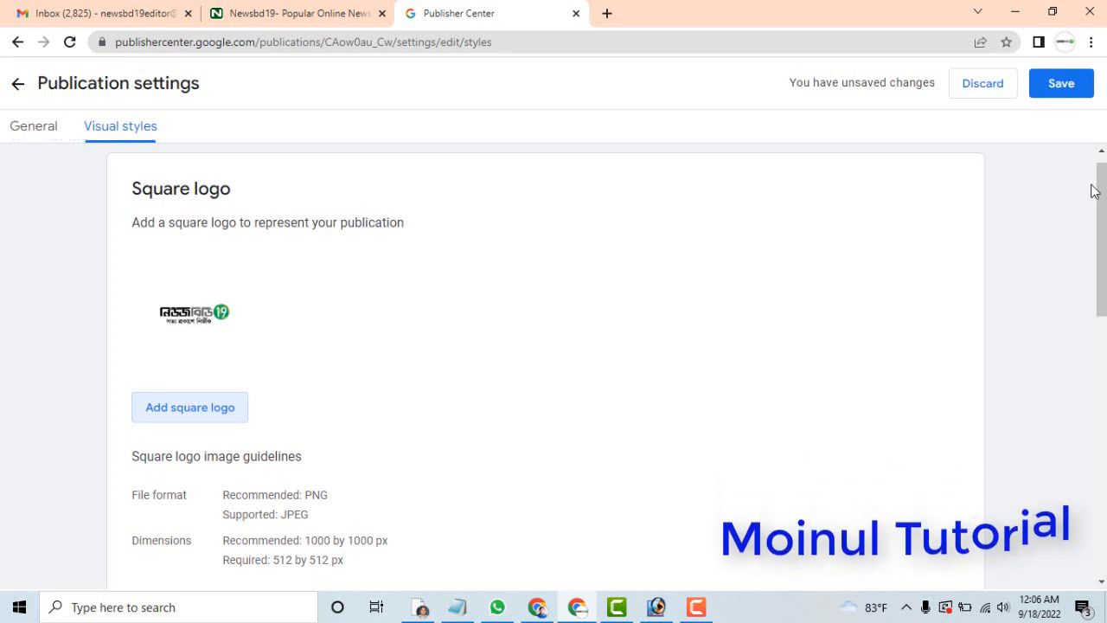
Add newsbd19-light-logo from the Desktop as the light theme rectangular logo.
left_click_drag(1094, 190, 1098, 320)
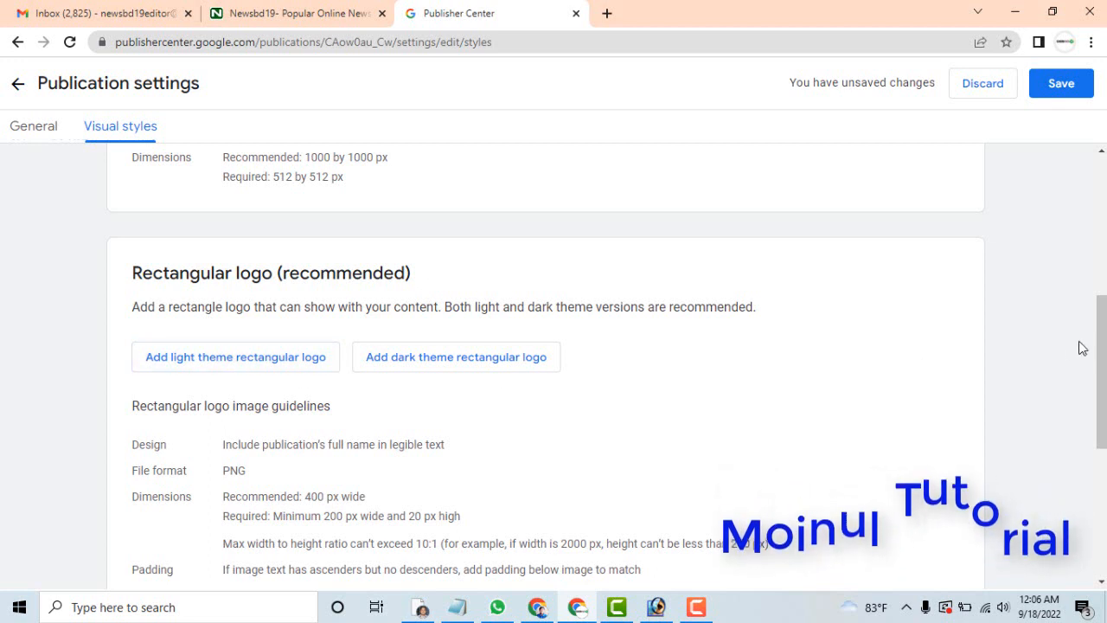
mouse_move(1101, 347)
left_mouse_down()
mouse_move(1104, 248)
mouse_move(1104, 359)
left_mouse_up()
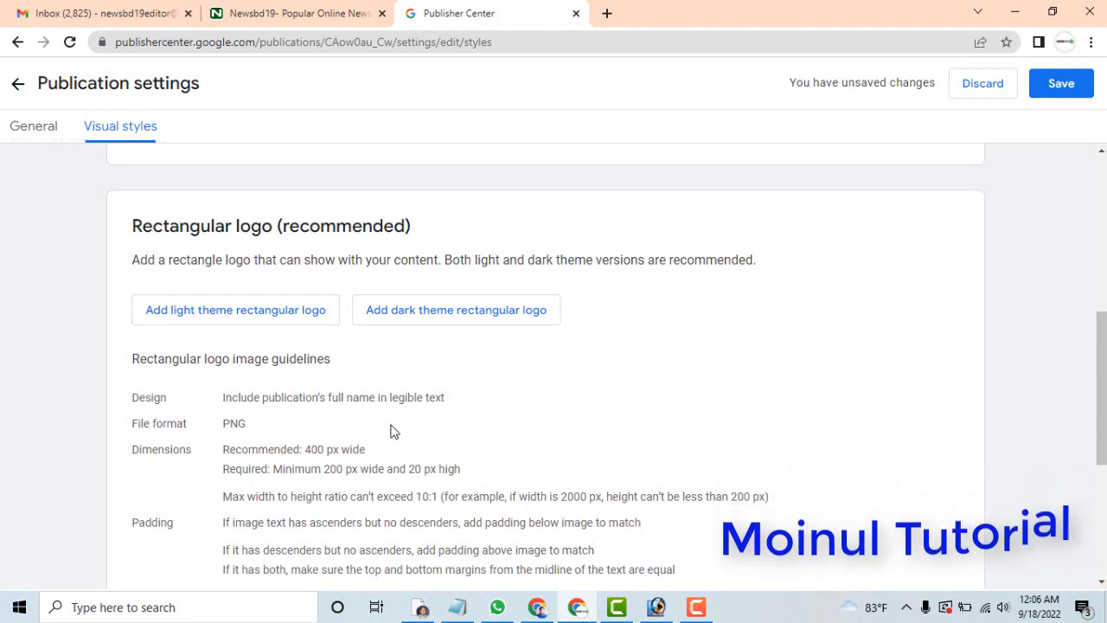
left_click(241, 312)
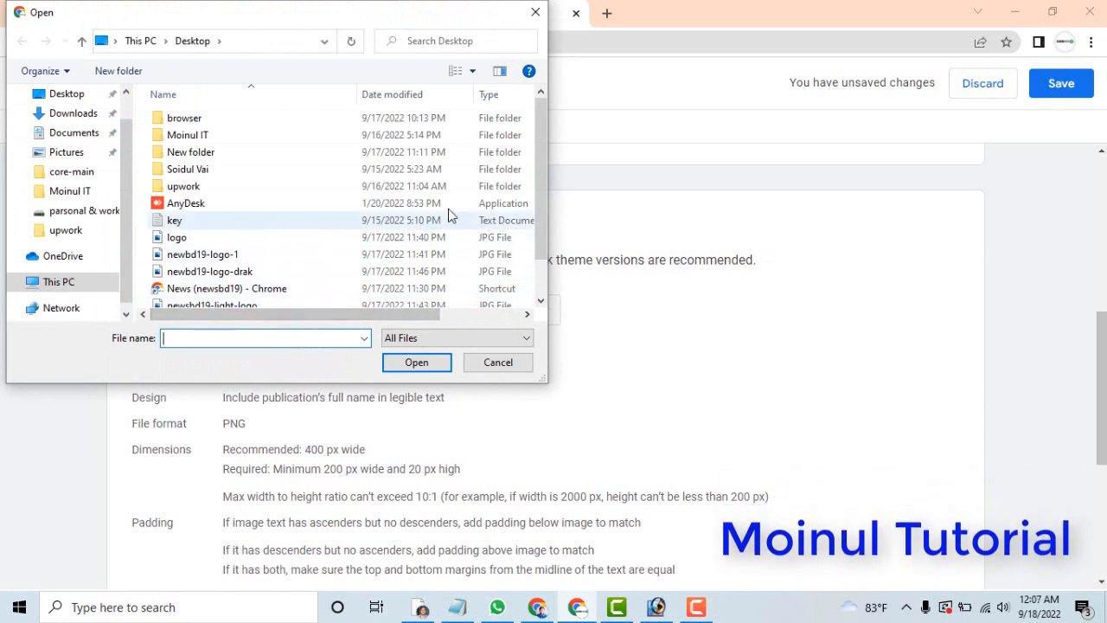
left_click(528, 187)
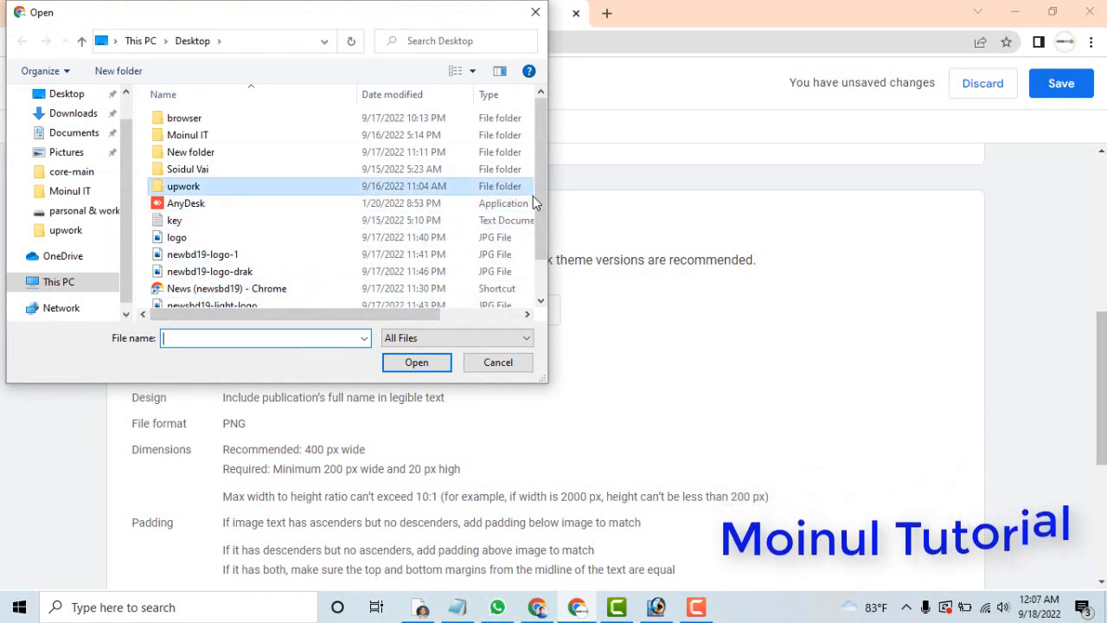
left_click(248, 304)
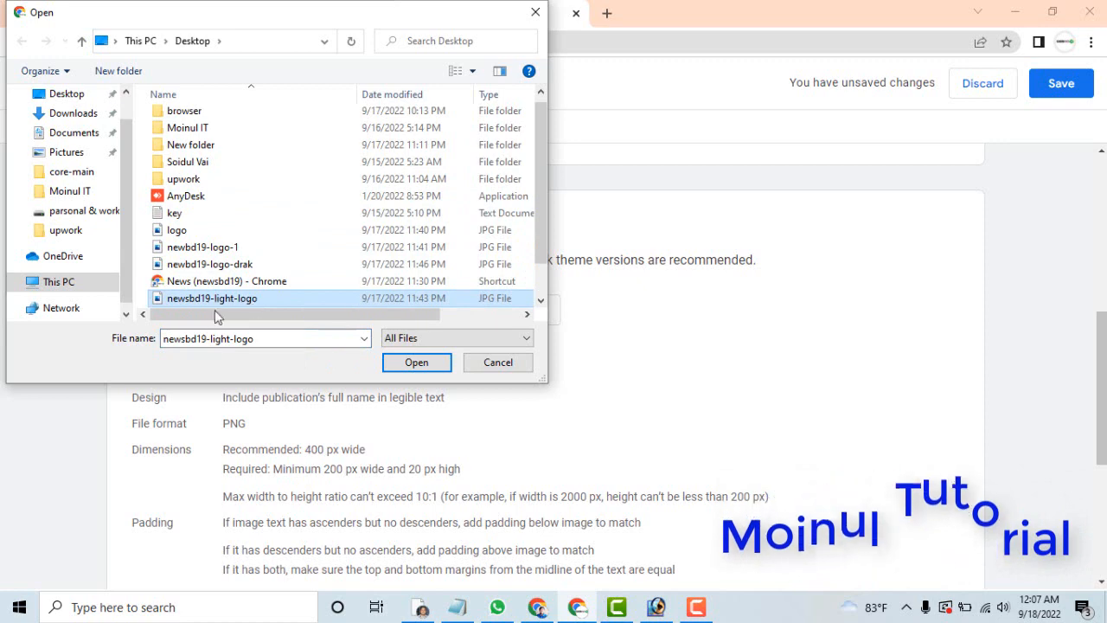
left_click(416, 361)
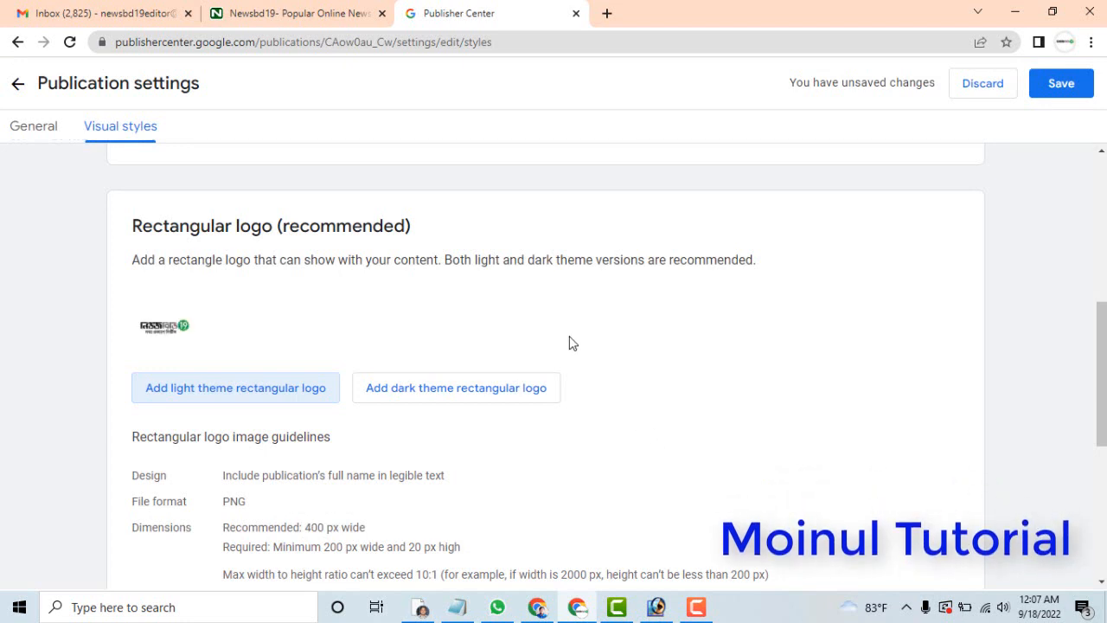
Add newbd19-logo-drak from the Desktop as the dark theme rectangular logo.
left_click(458, 398)
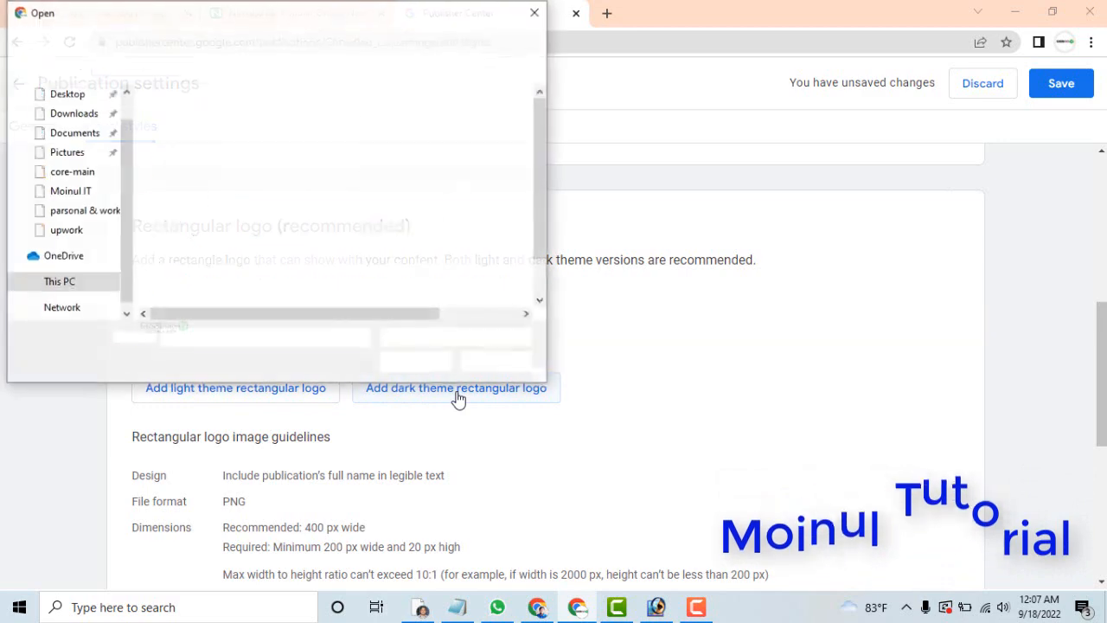
left_click(248, 271)
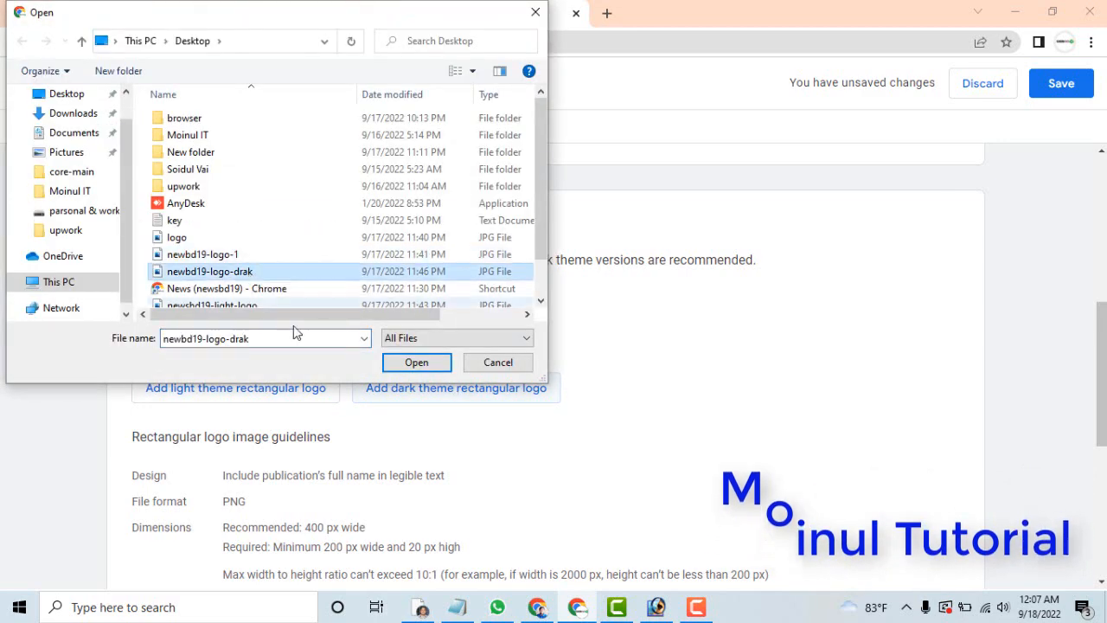
left_click(417, 363)
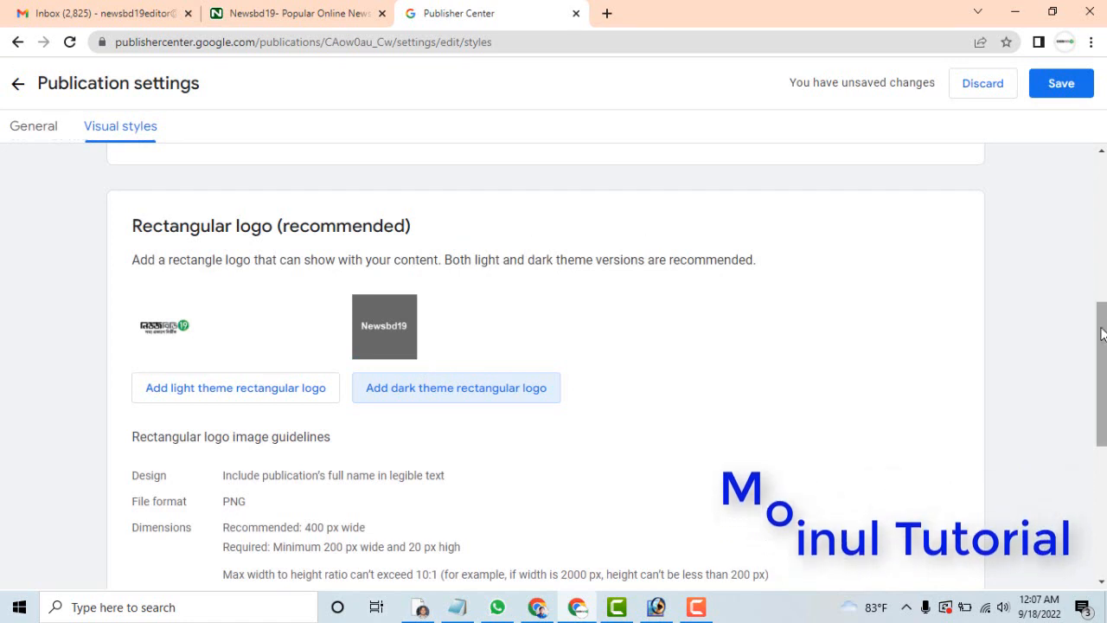
Switch to Photoshop, create a blank white RGB image 200 by 20 pixels, and maximize its window.
scroll(554, 363, "down", 2)
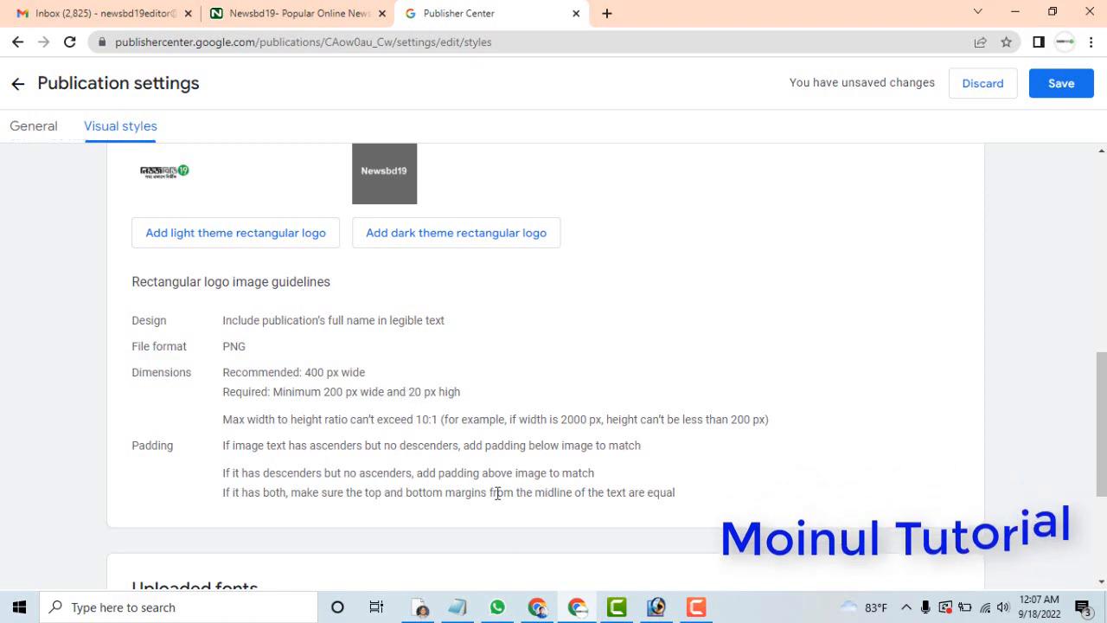
left_click(657, 607)
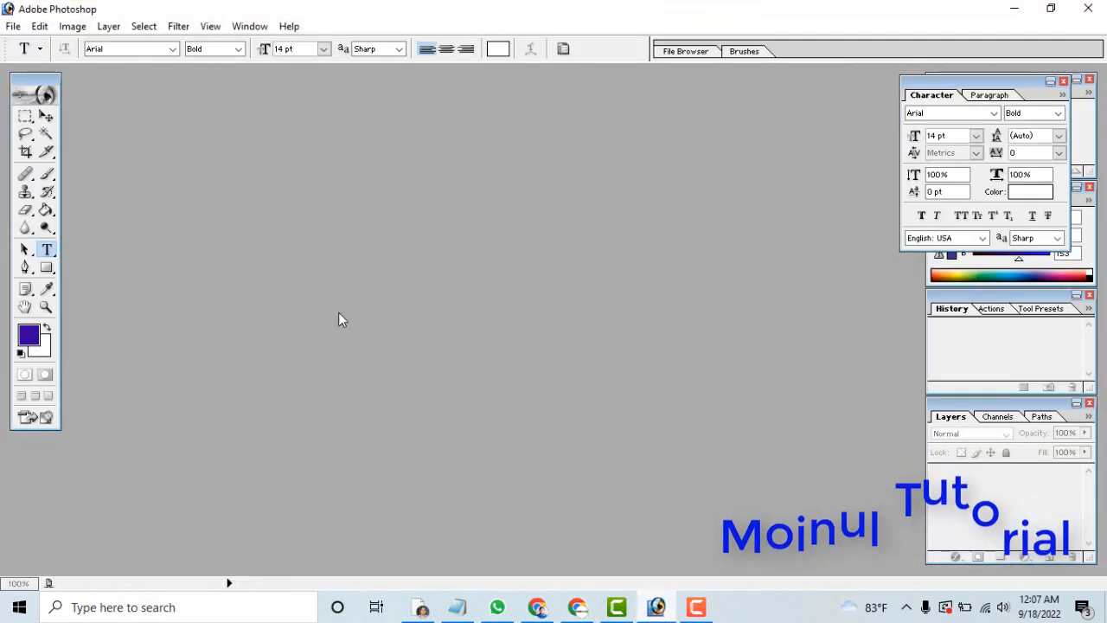
left_click(21, 25)
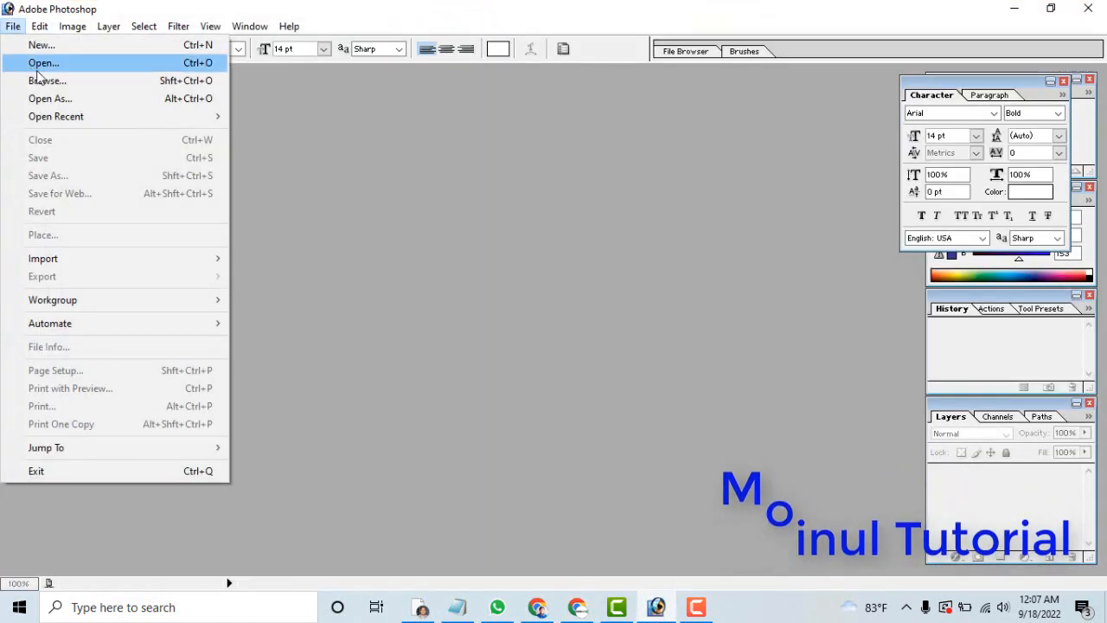
left_click(38, 45)
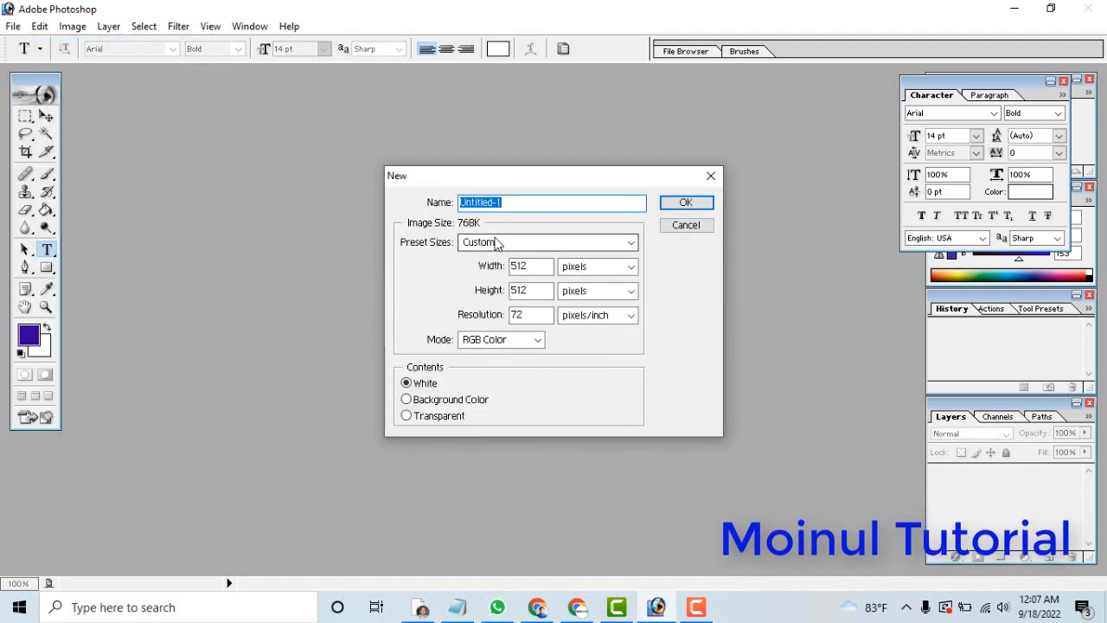
double_click(534, 271)
type("200")
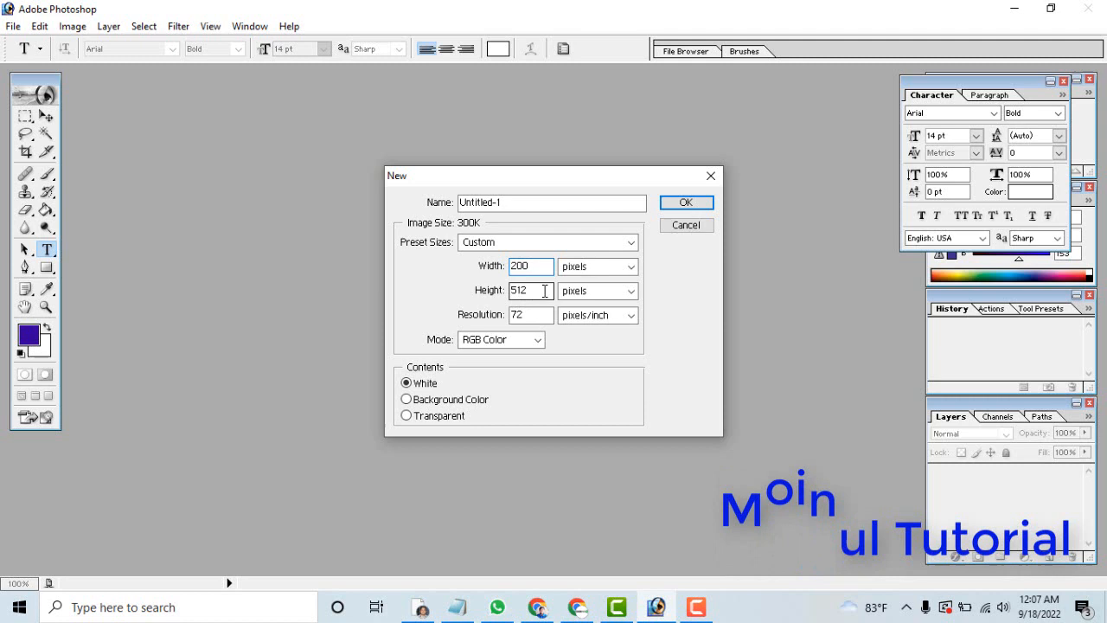
left_click_drag(545, 291, 503, 290)
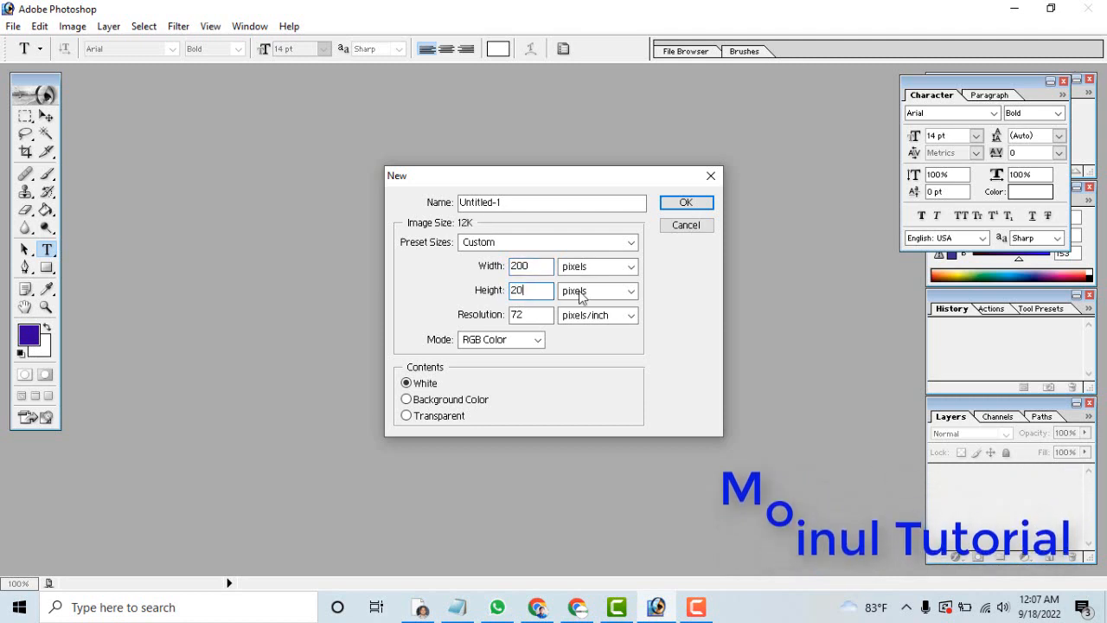
left_click(685, 204)
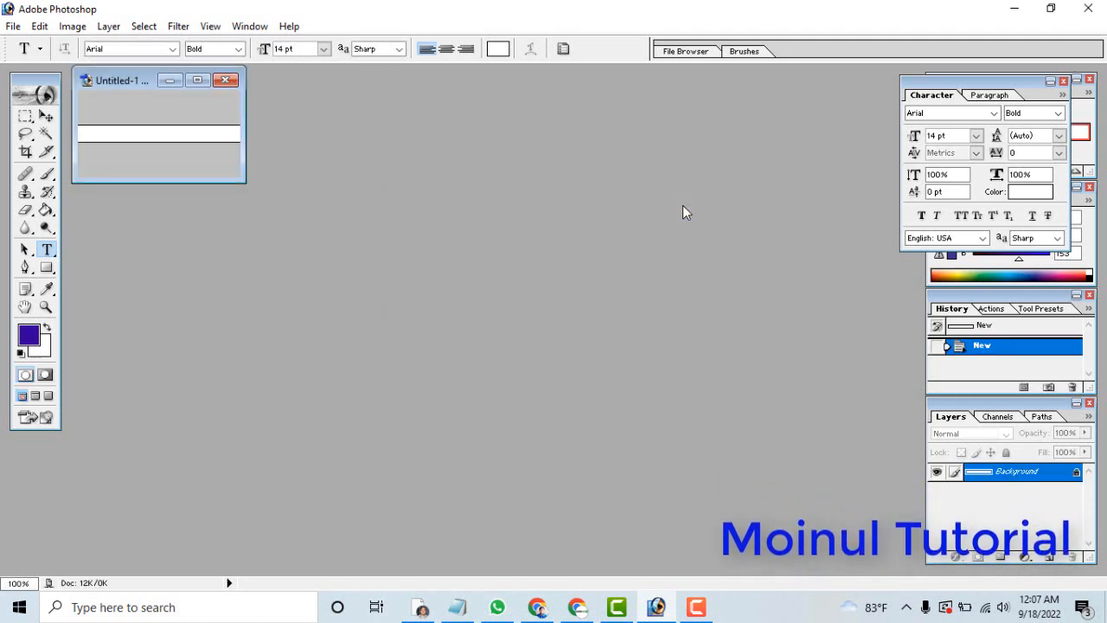
left_click(198, 80)
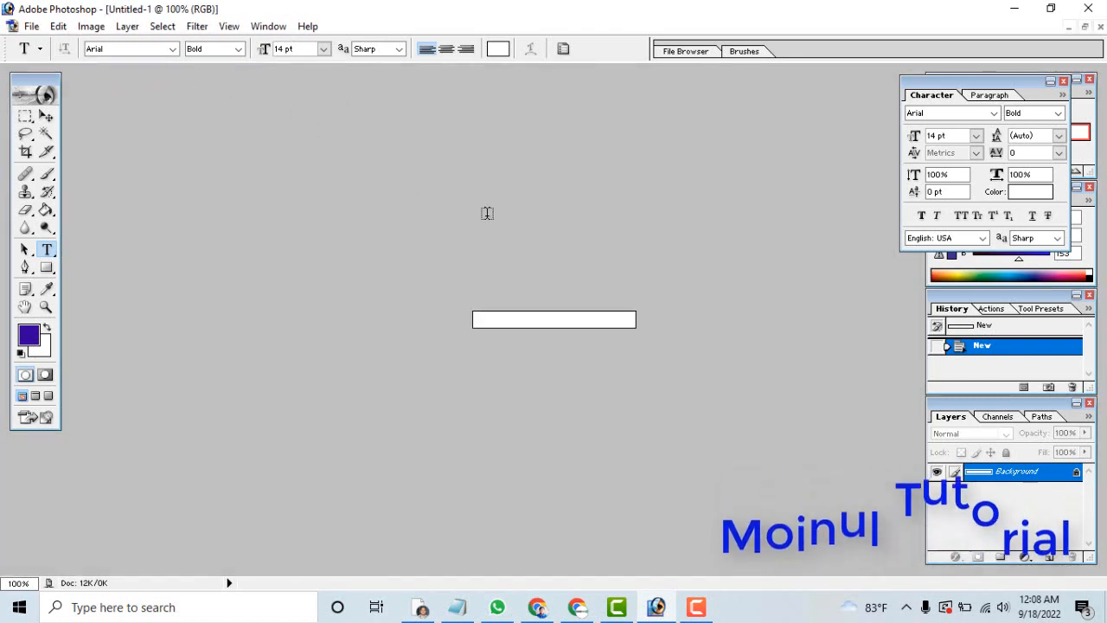
Close the blank Photoshop image and return to the publication settings in Publisher Center.
left_click(1086, 27)
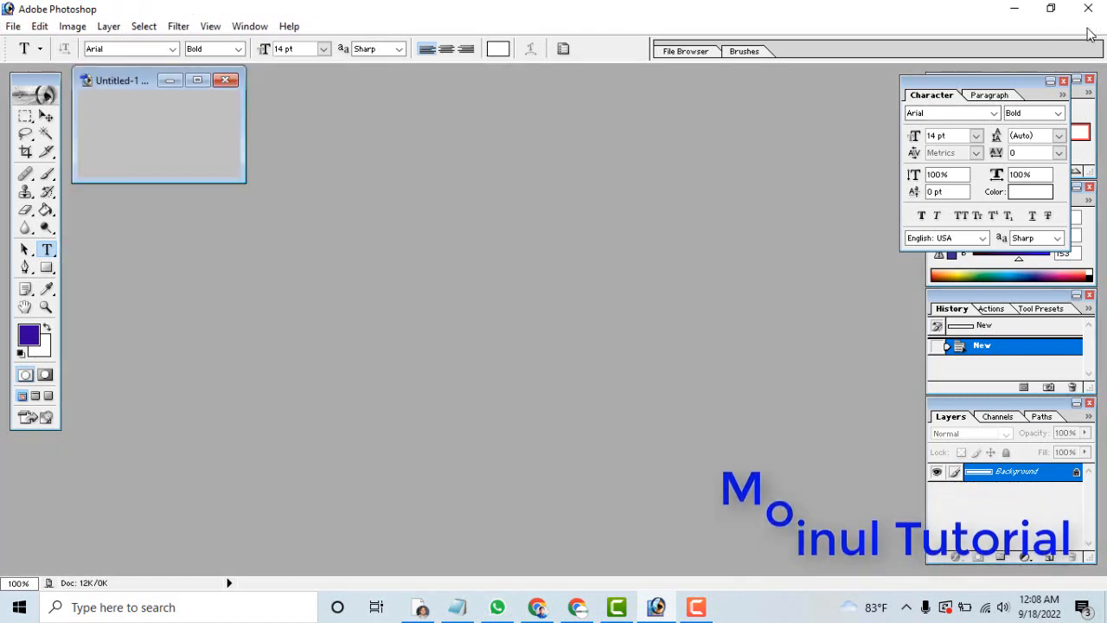
left_click(226, 81)
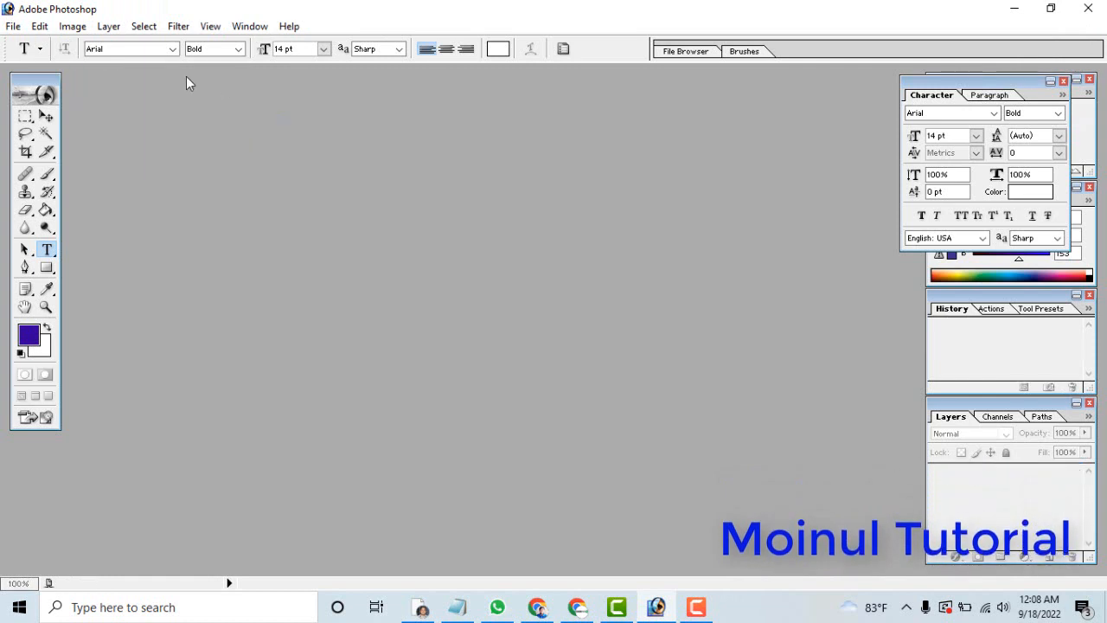
left_click(1016, 12)
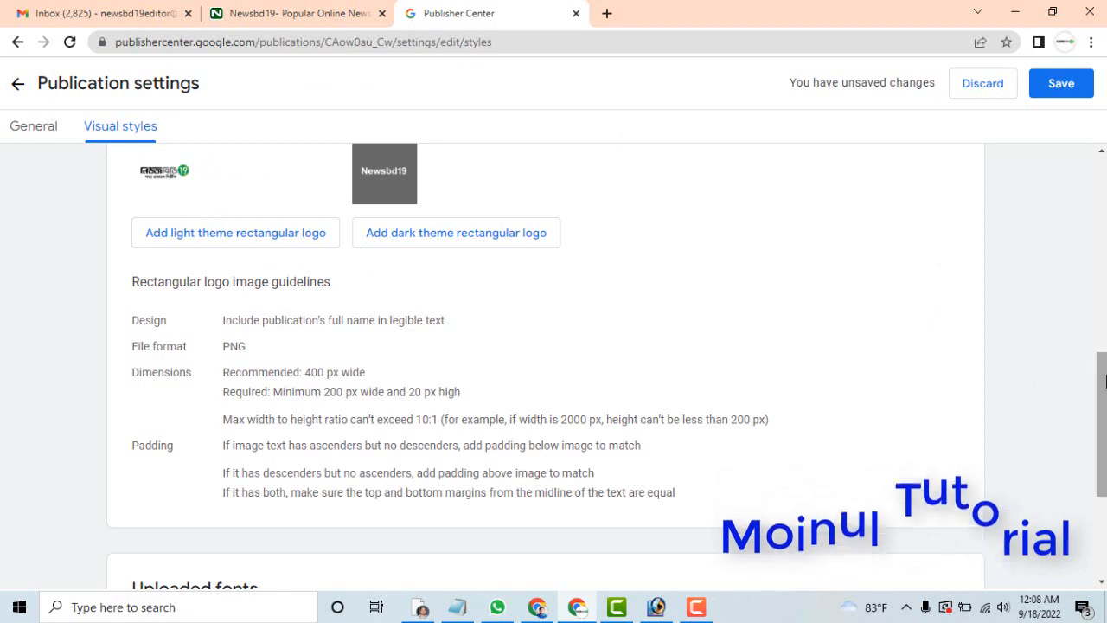
Save the Newsbd19 publication settings with the added logos.
left_click_drag(1104, 382, 1104, 270)
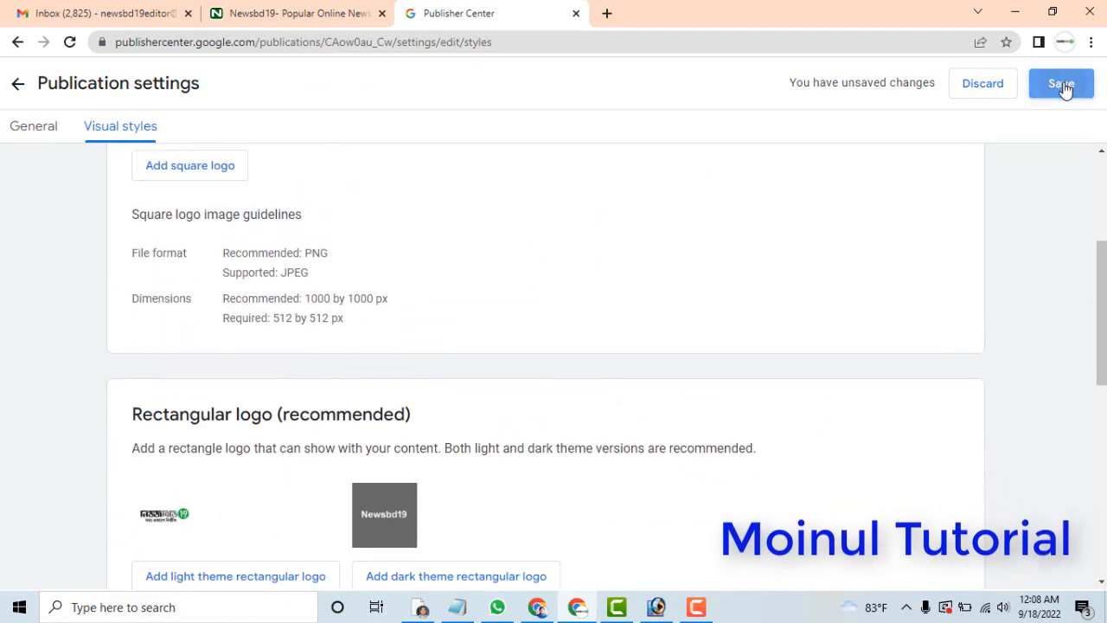
left_click(1063, 84)
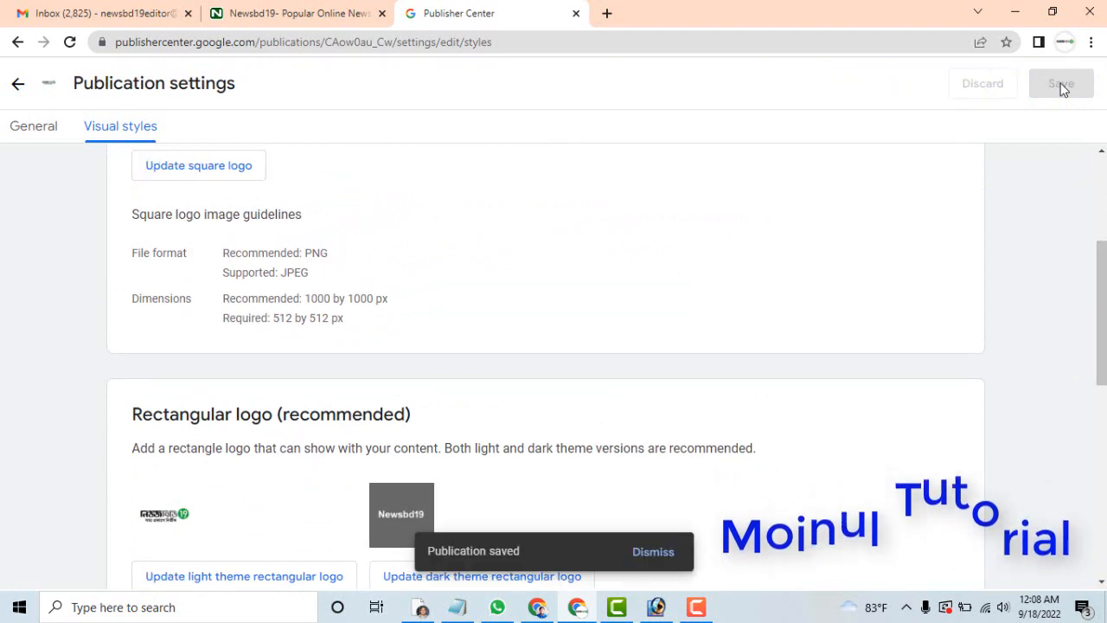
left_click_drag(1105, 295, 1105, 207)
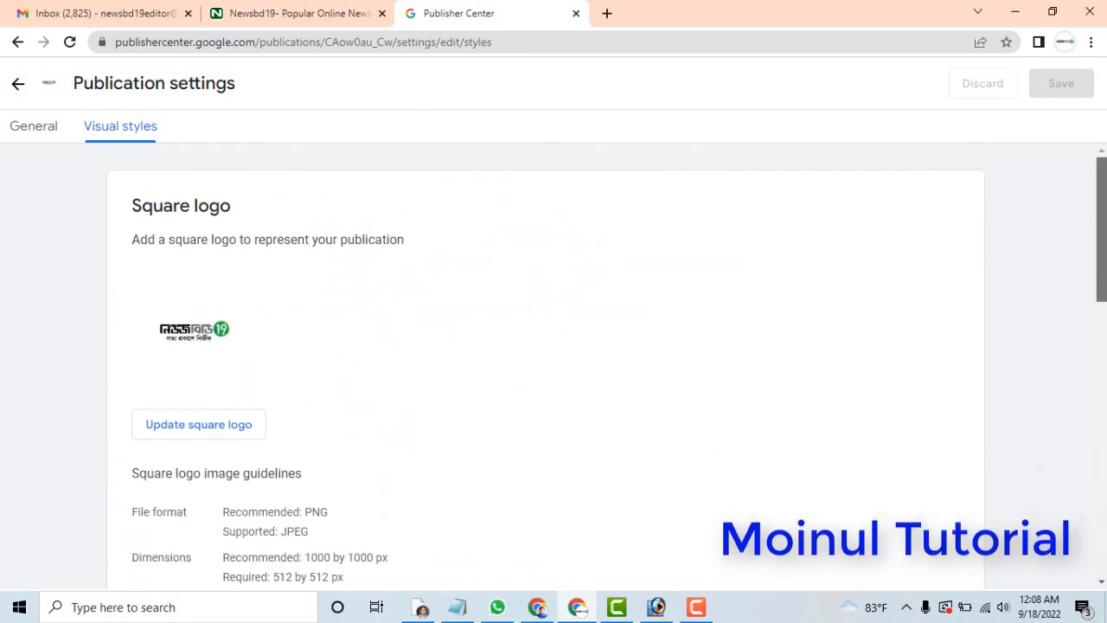
Leave the publication settings for the Newsbd19 overview and open its Google News configuration.
left_click(32, 136)
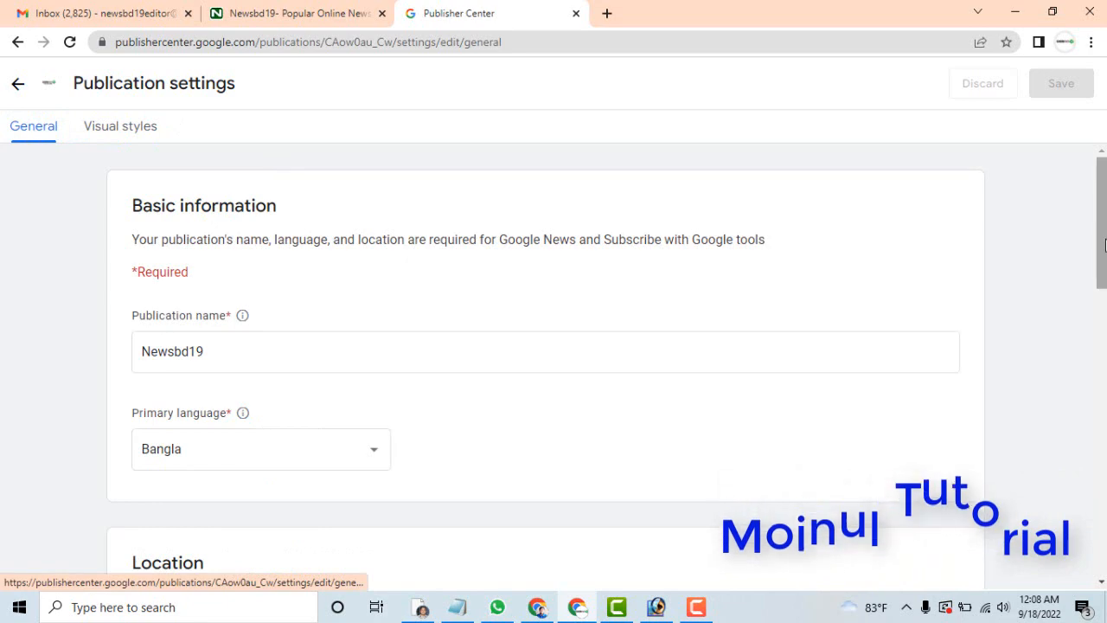
mouse_move(1105, 245)
left_mouse_down()
mouse_move(1101, 530)
mouse_move(1102, 245)
left_mouse_up()
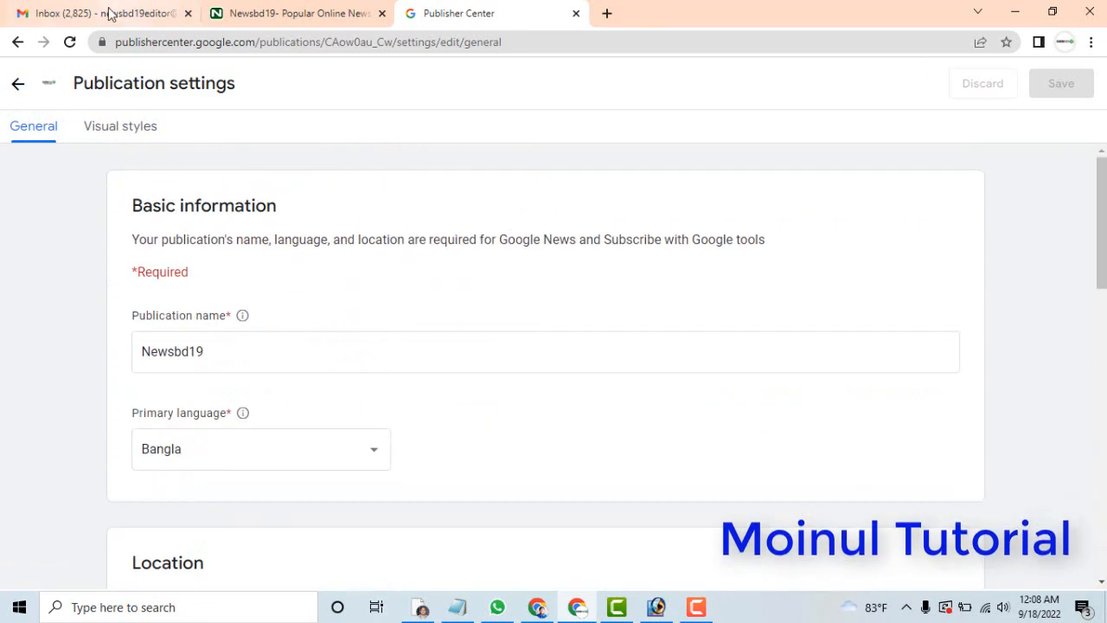
left_click(23, 89)
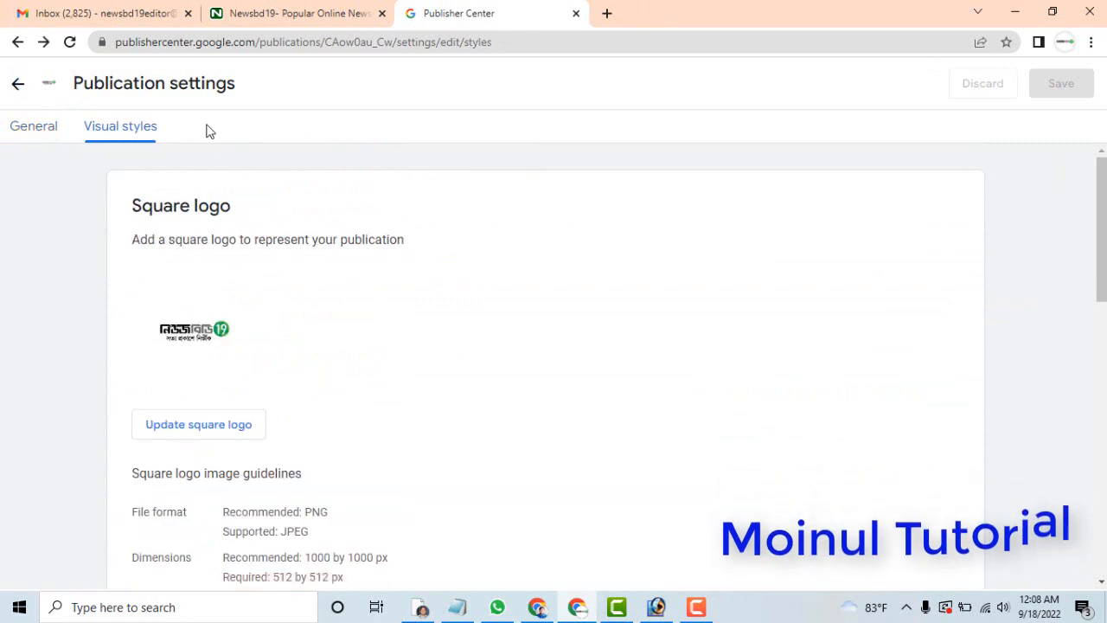
left_click(11, 87)
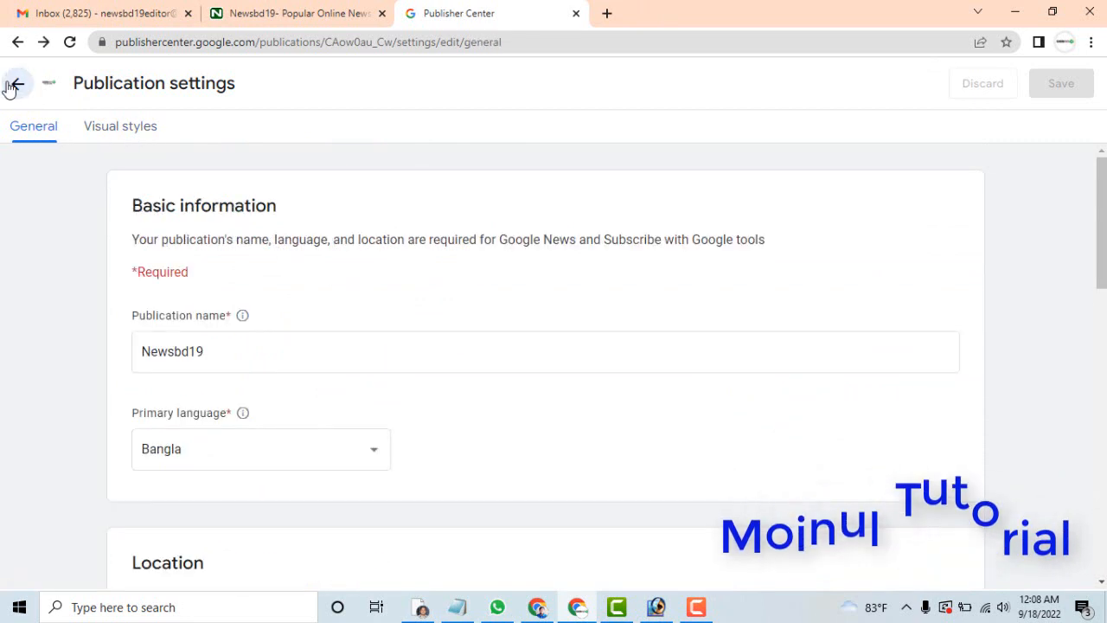
left_click(26, 86)
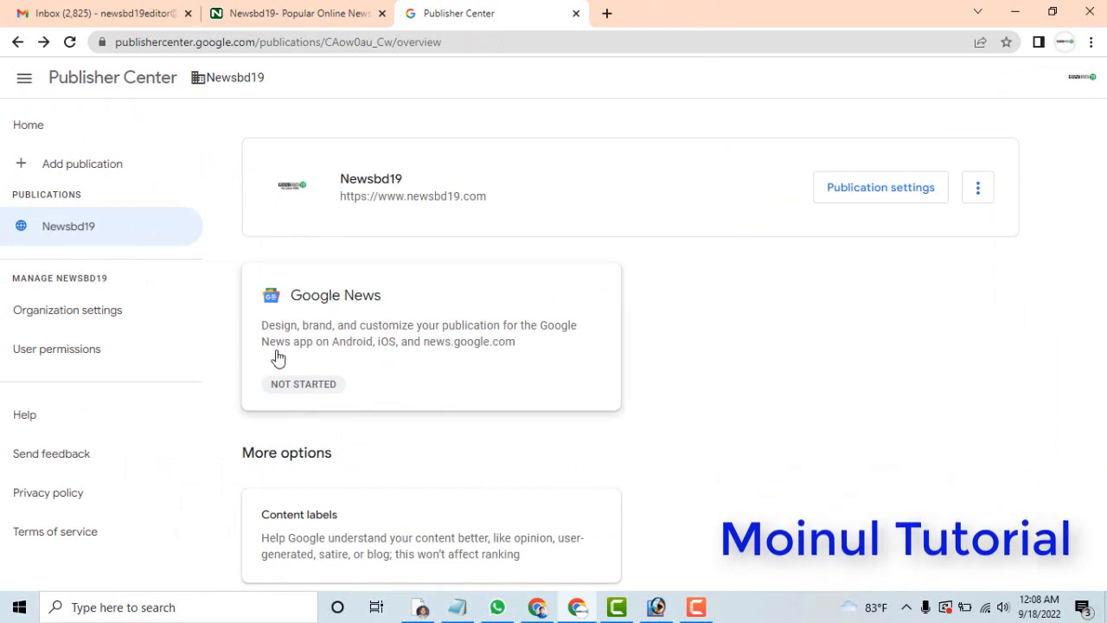
left_click(327, 305)
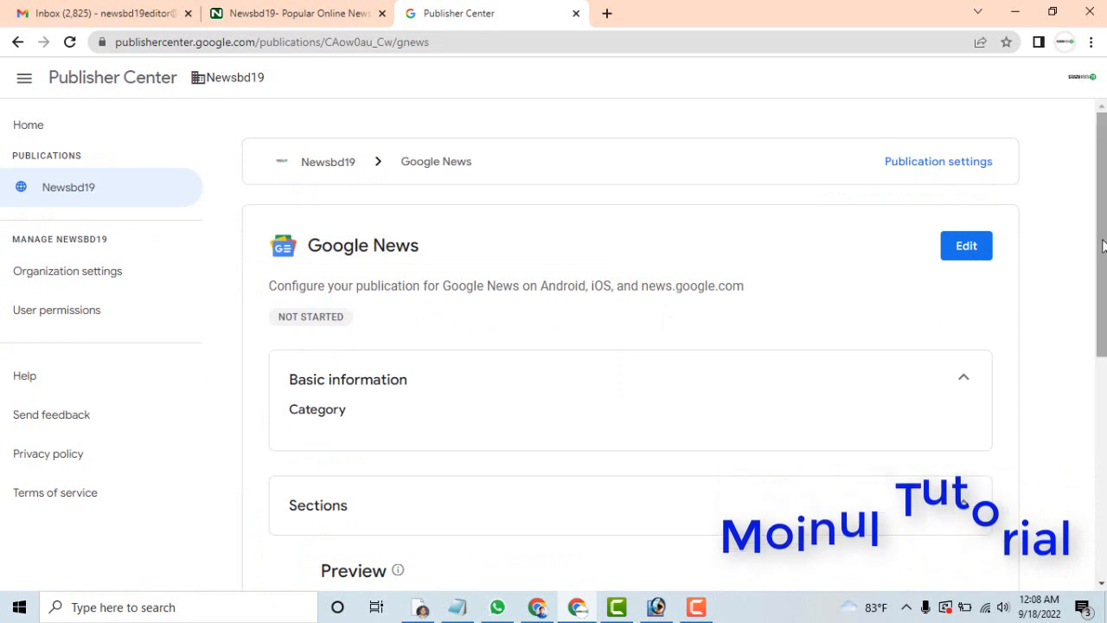
Edit the Google News configuration and set the publication category to News & Politics.
mouse_move(1099, 247)
left_mouse_down()
mouse_move(1096, 320)
mouse_move(1094, 262)
left_mouse_up()
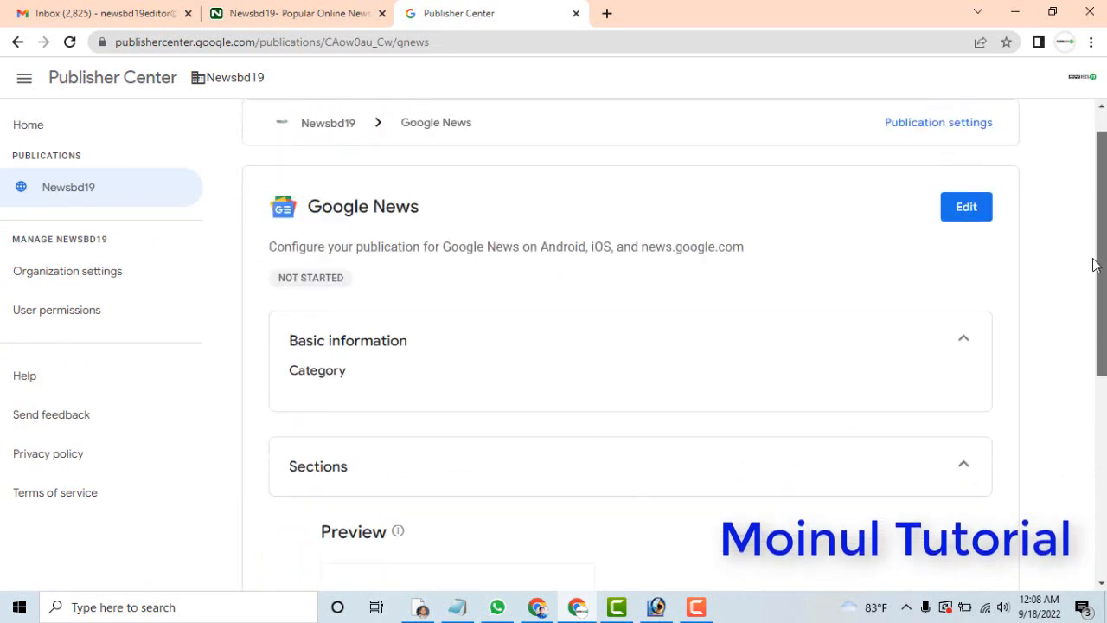
left_click(978, 210)
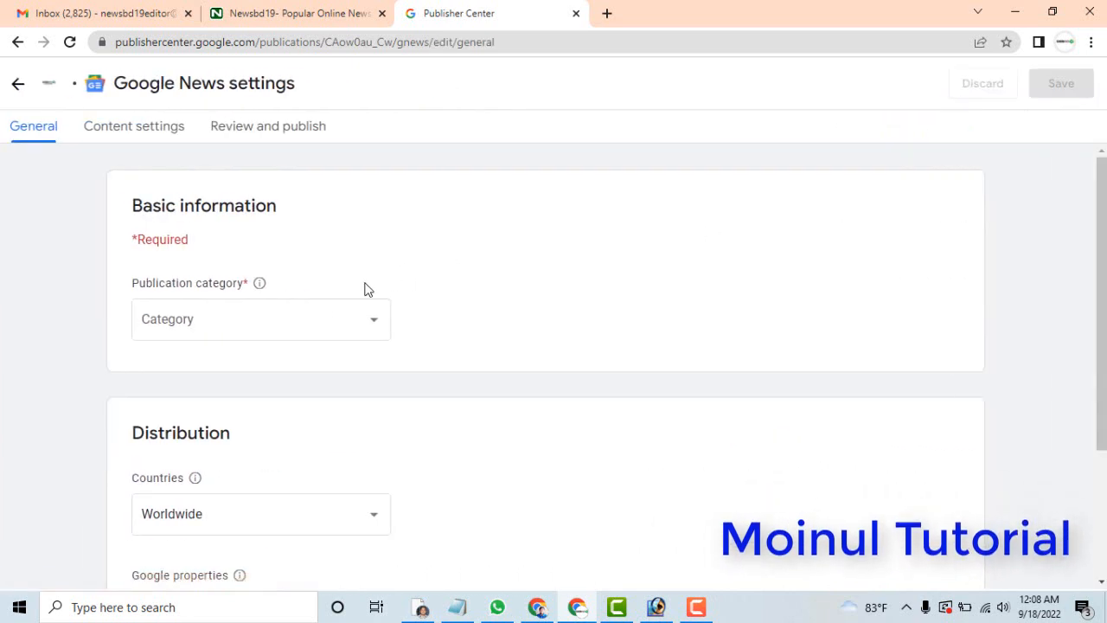
left_click(313, 325)
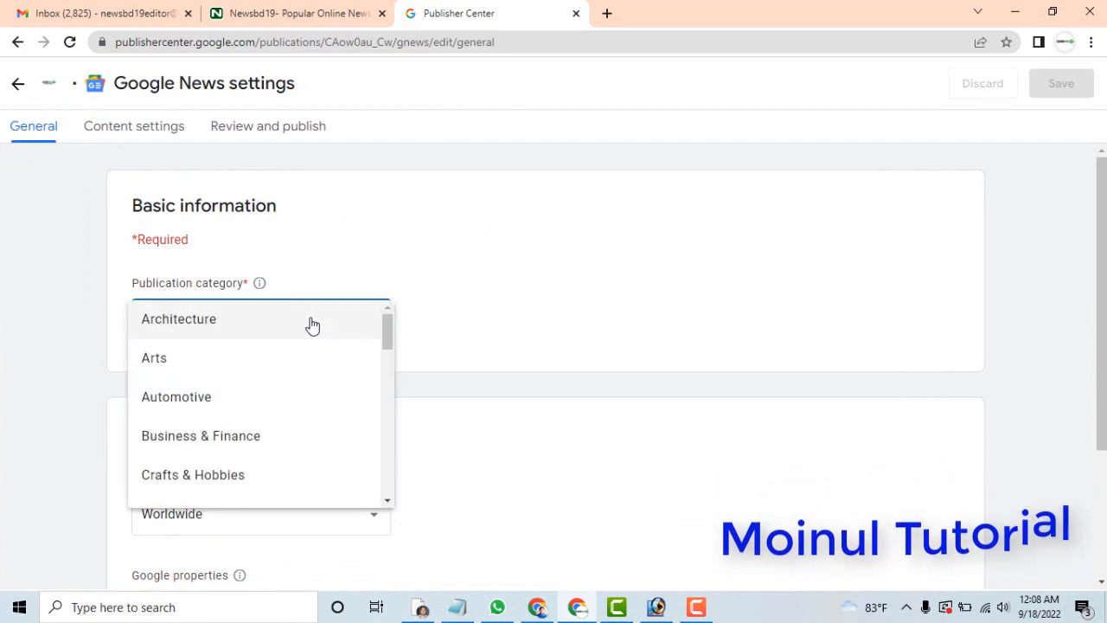
left_click_drag(387, 328, 386, 423)
left_click(205, 424)
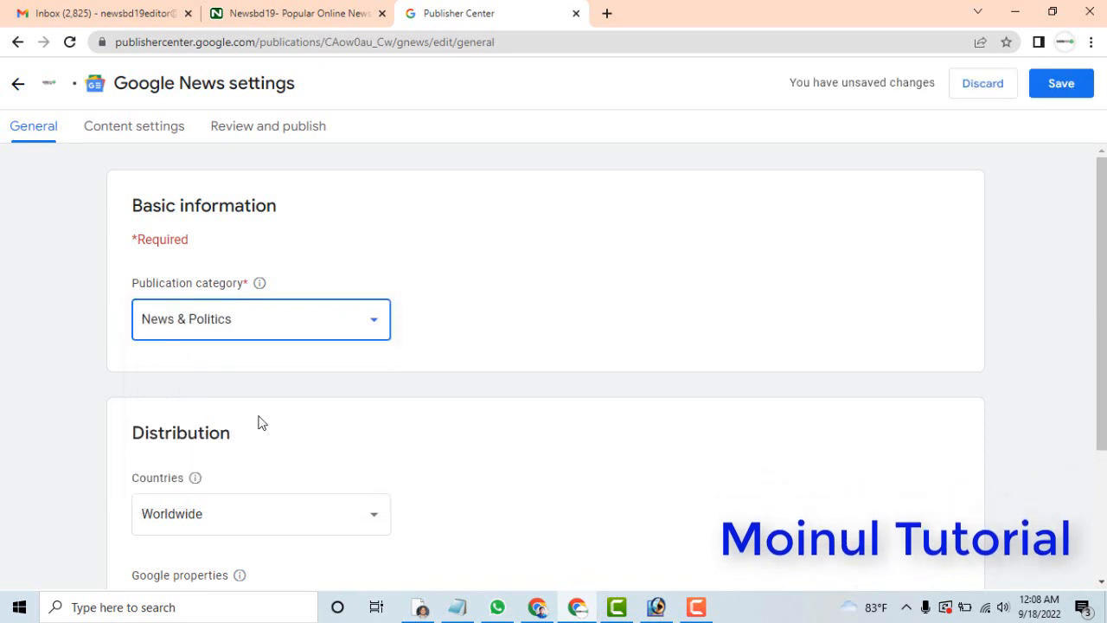
Continue to the content settings and start a new web location section titled Newsbd19.
left_click_drag(1100, 238, 1102, 362)
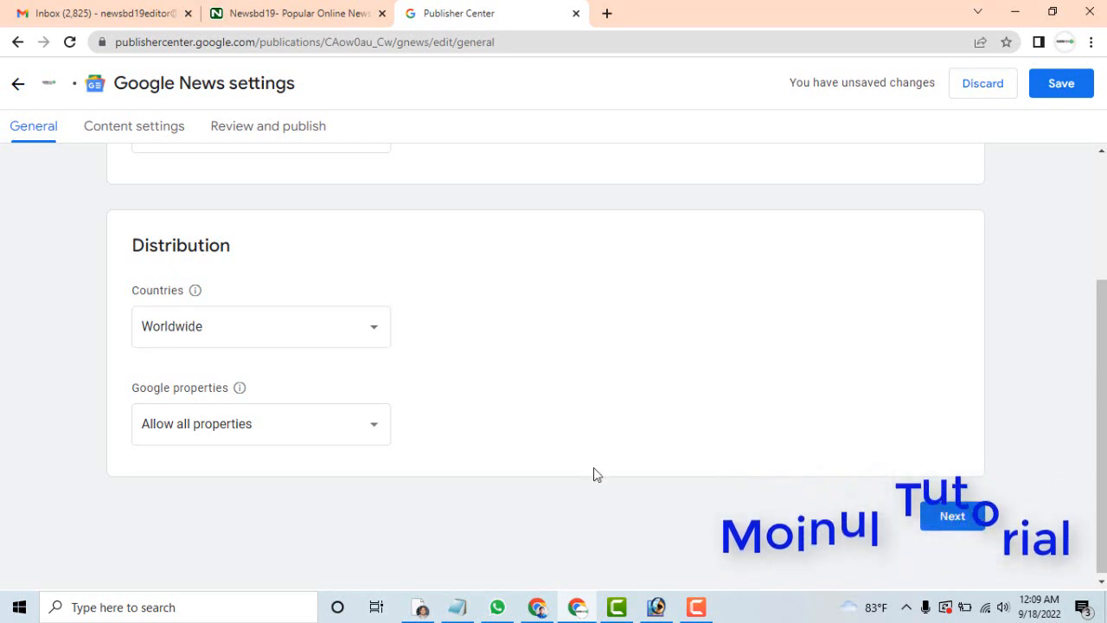
left_click(952, 519)
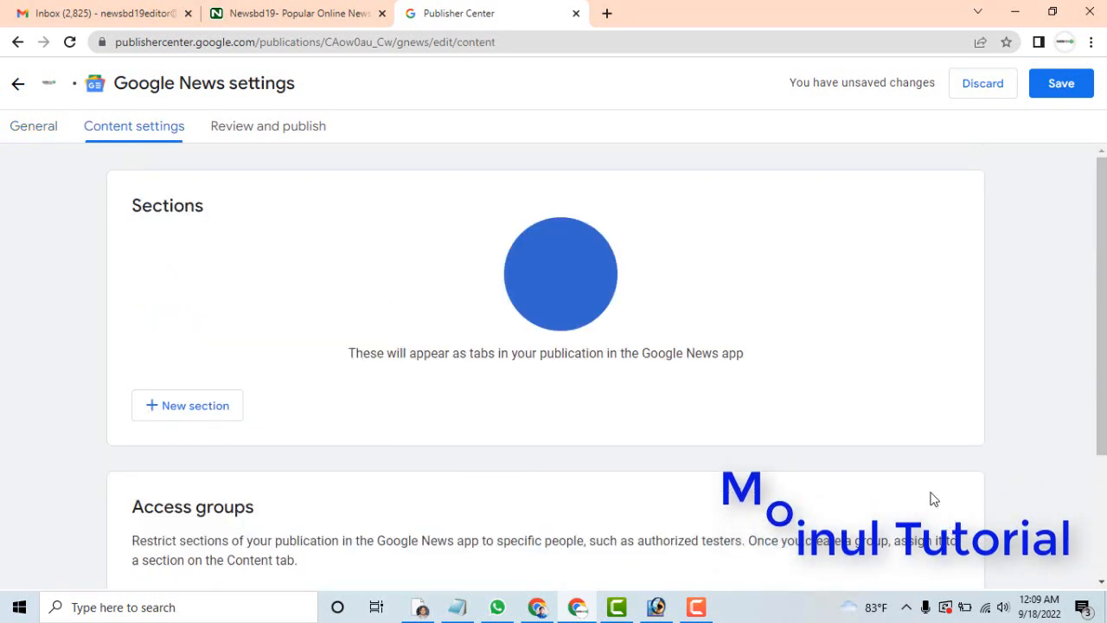
left_click(188, 417)
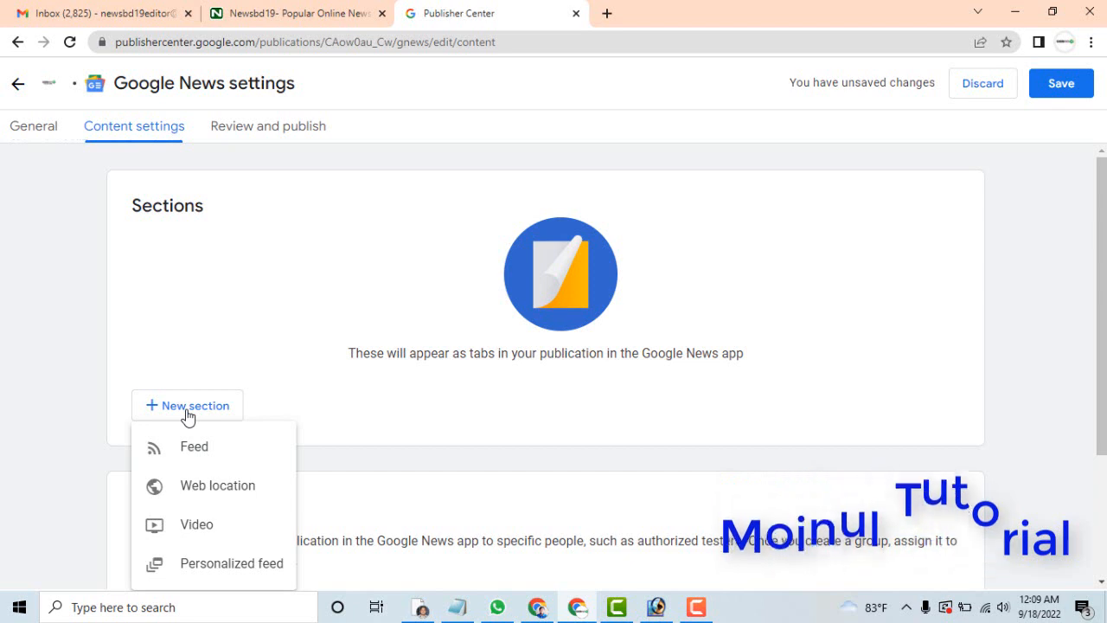
left_click(210, 489)
left_click(223, 264)
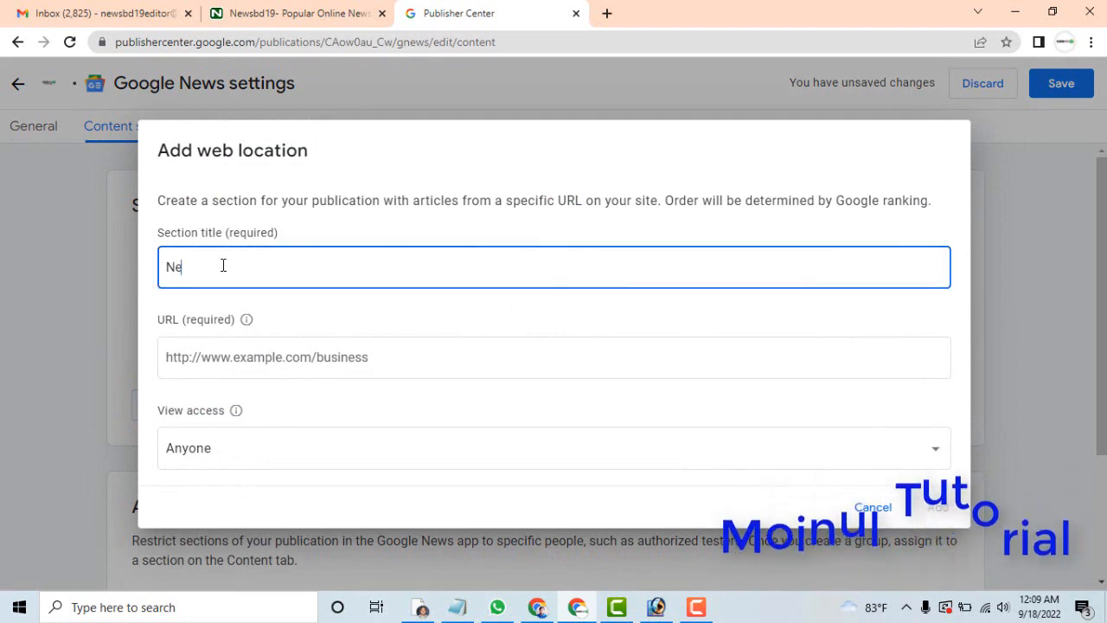
type("Newsbdf")
key("BackSpace")
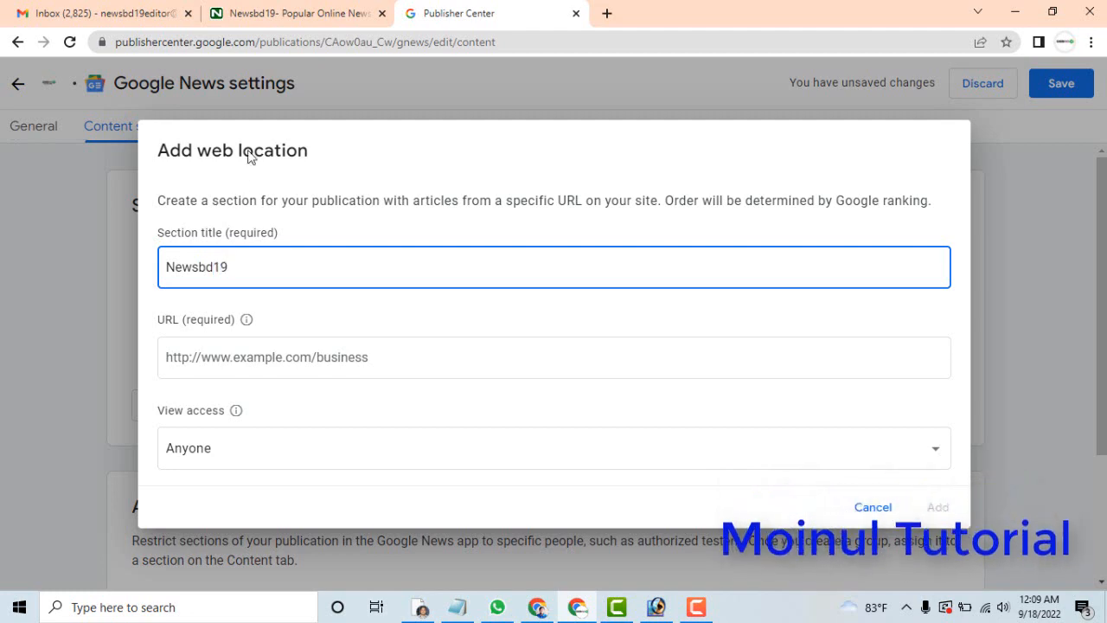
Copy the Newsbd19 homepage address into the section's URL, keep view access at Anyone, and add the web location.
left_click(308, 12)
right_click(149, 42)
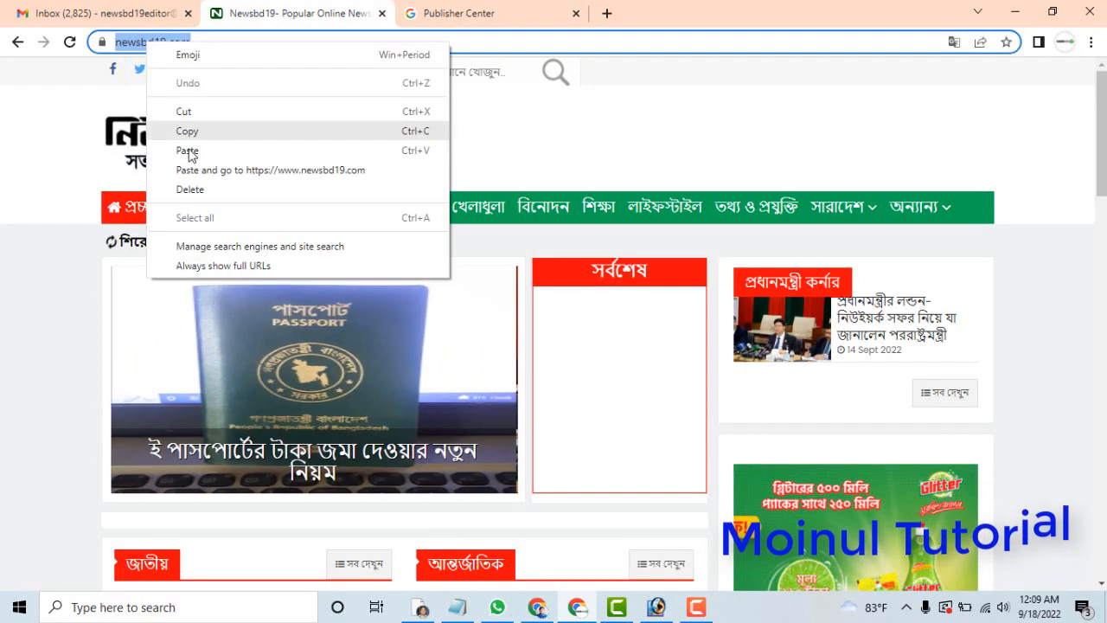
left_click(187, 131)
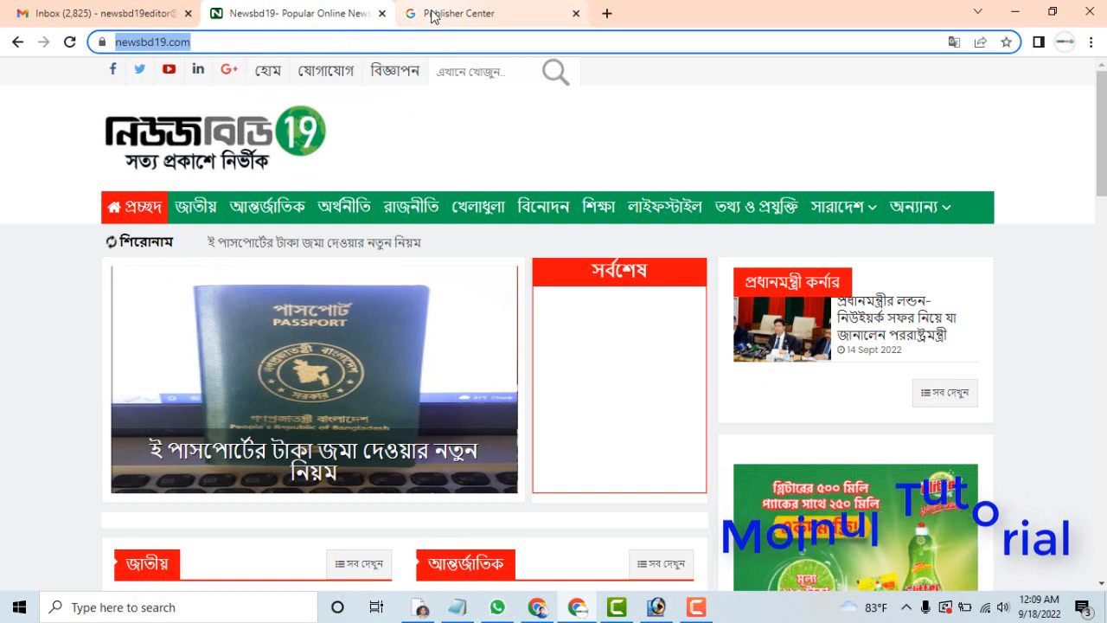
left_click(433, 14)
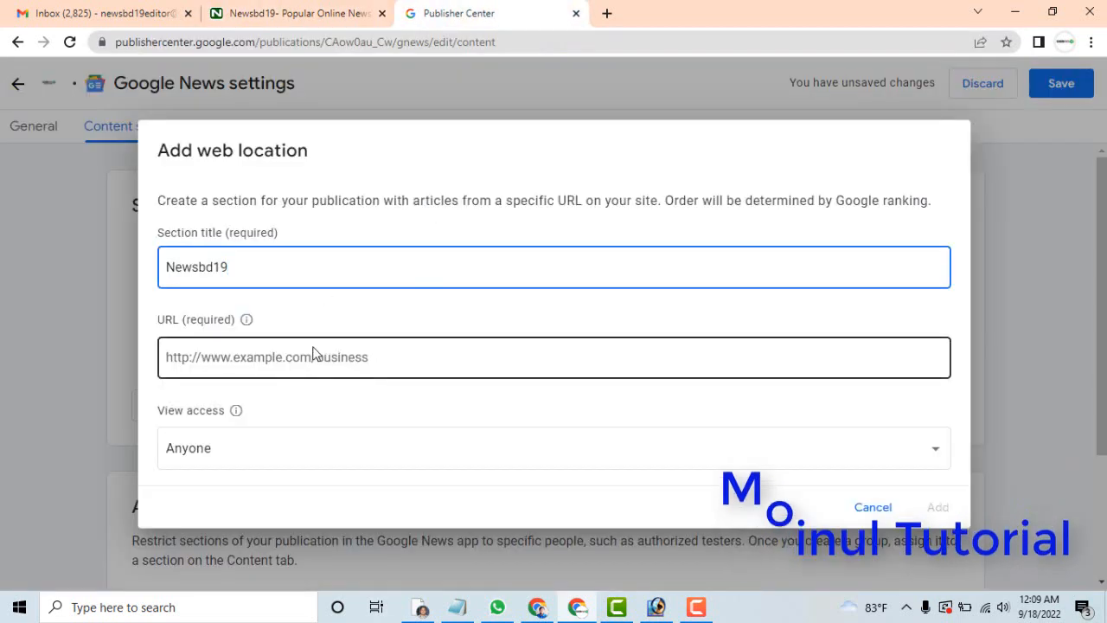
left_click(288, 356)
type("https://www.newsbd19.com/")
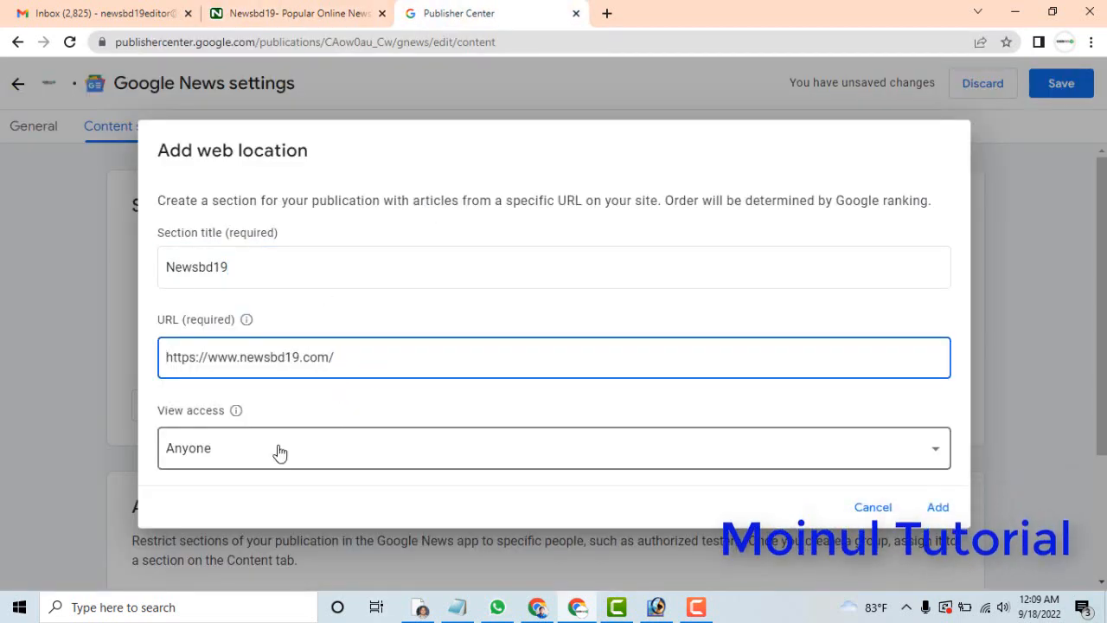
left_click(222, 451)
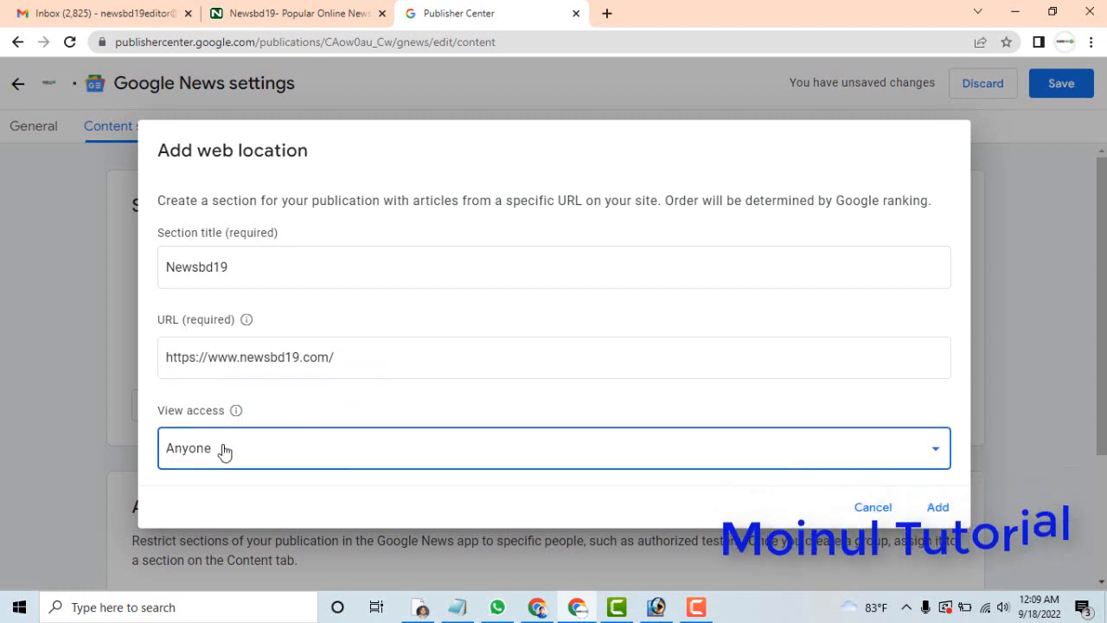
left_click(945, 514)
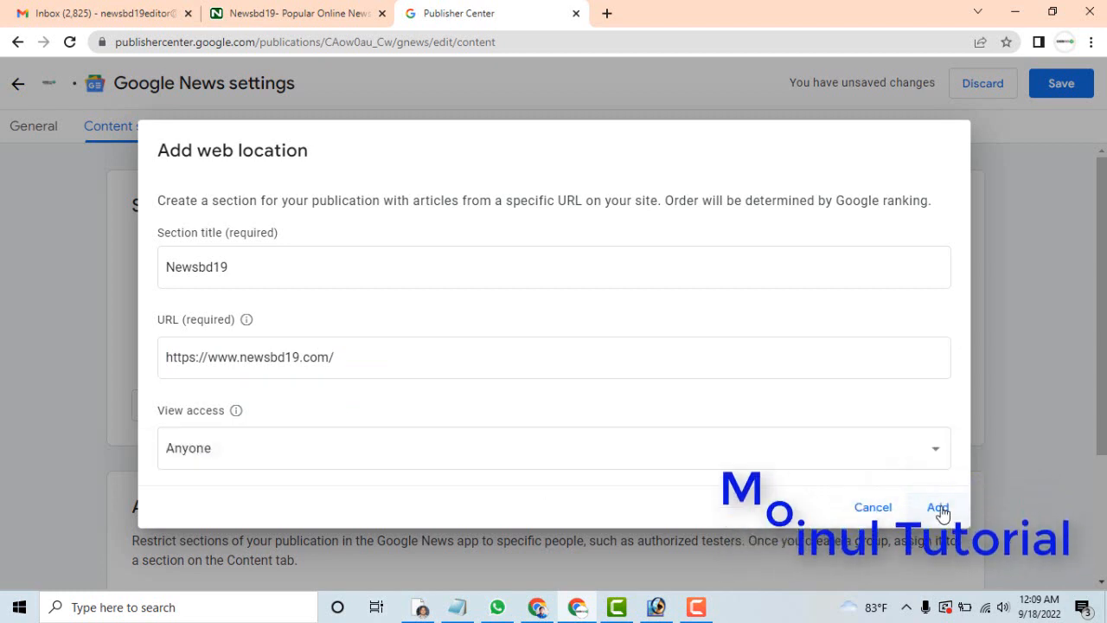
left_click(941, 510)
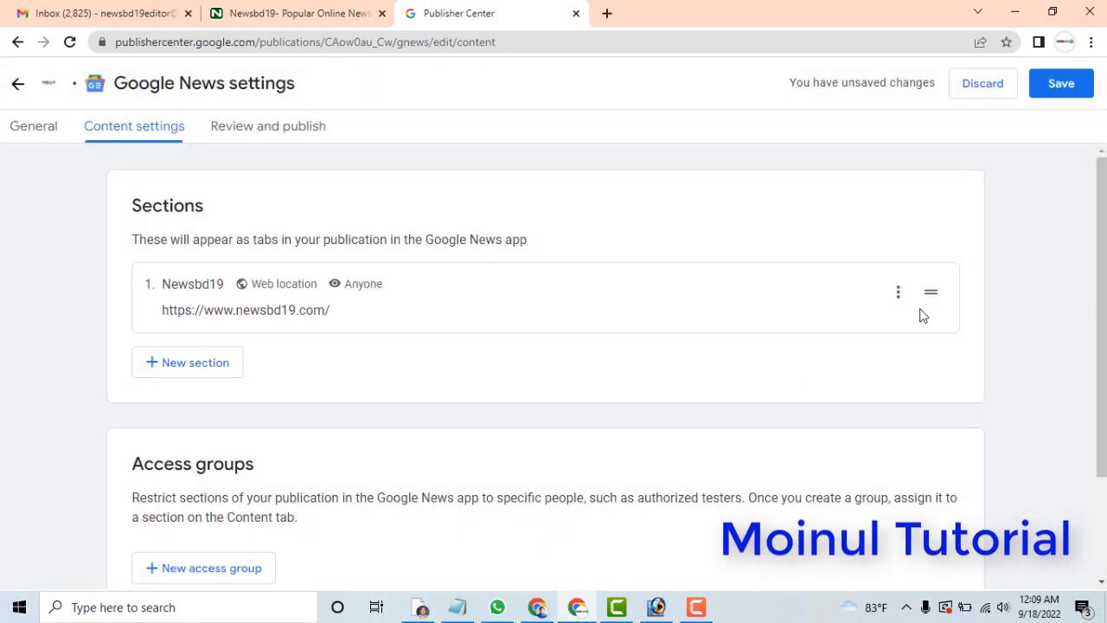
Check the publishing status and preview on the review page, and return to the content sections.
scroll(1101, 311, "down", 2)
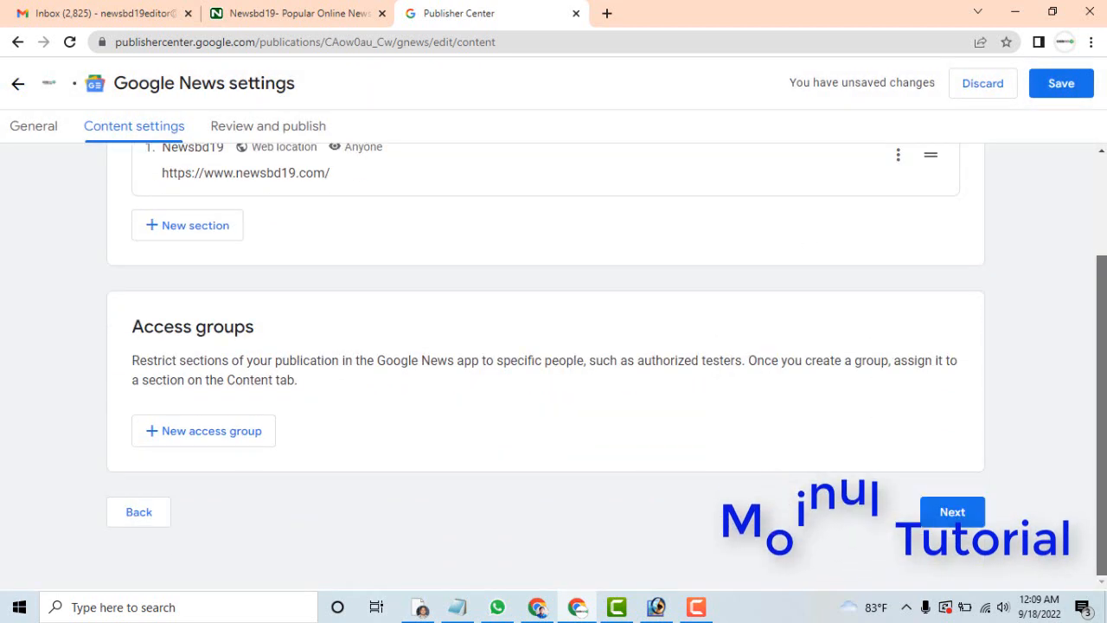
left_click(954, 511)
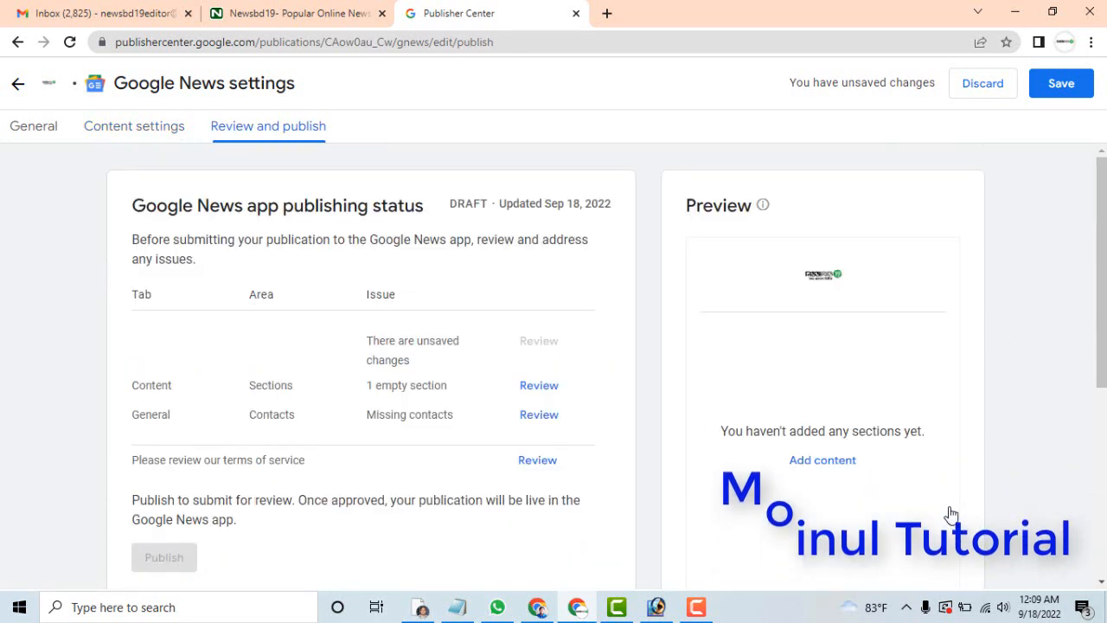
left_click(822, 460)
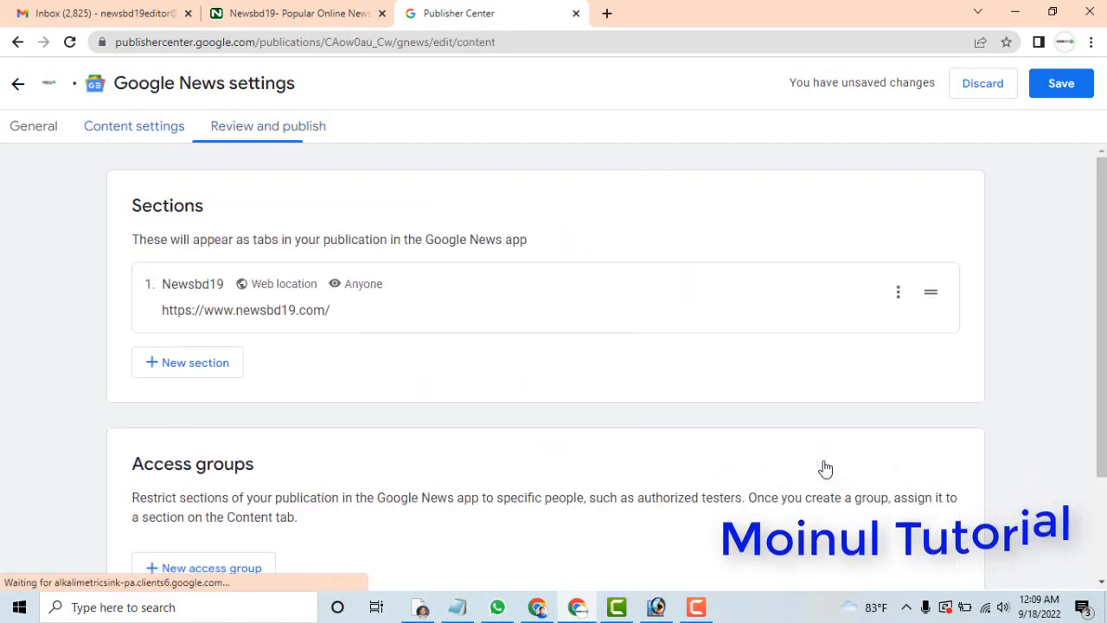
Start a new feed section and enter Newsbd19 as its title.
left_click(211, 367)
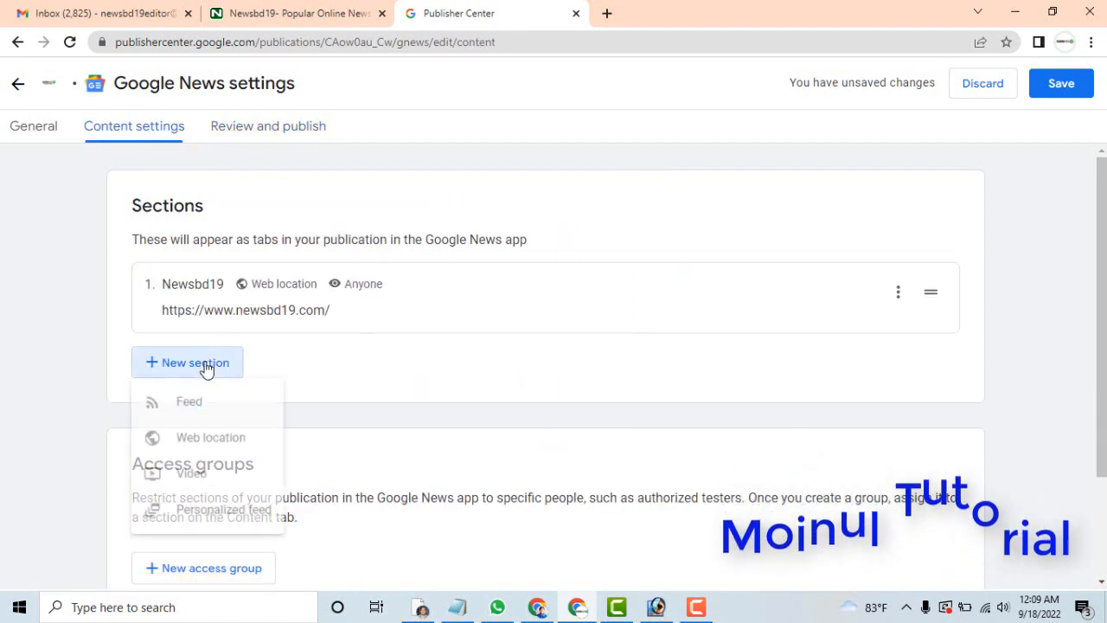
left_click(203, 413)
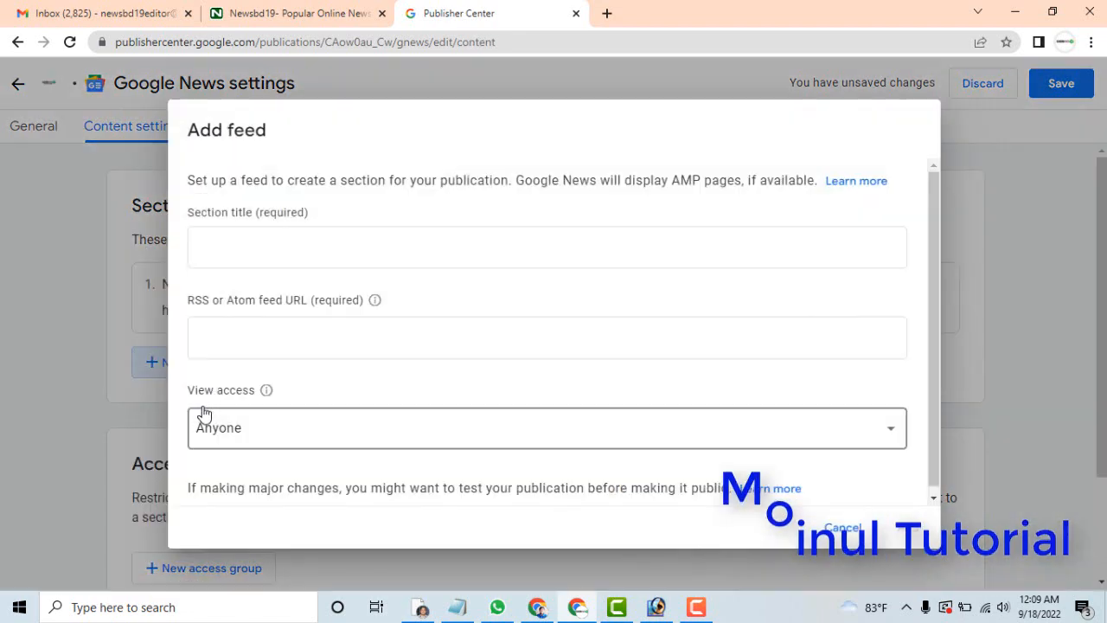
left_click(241, 236)
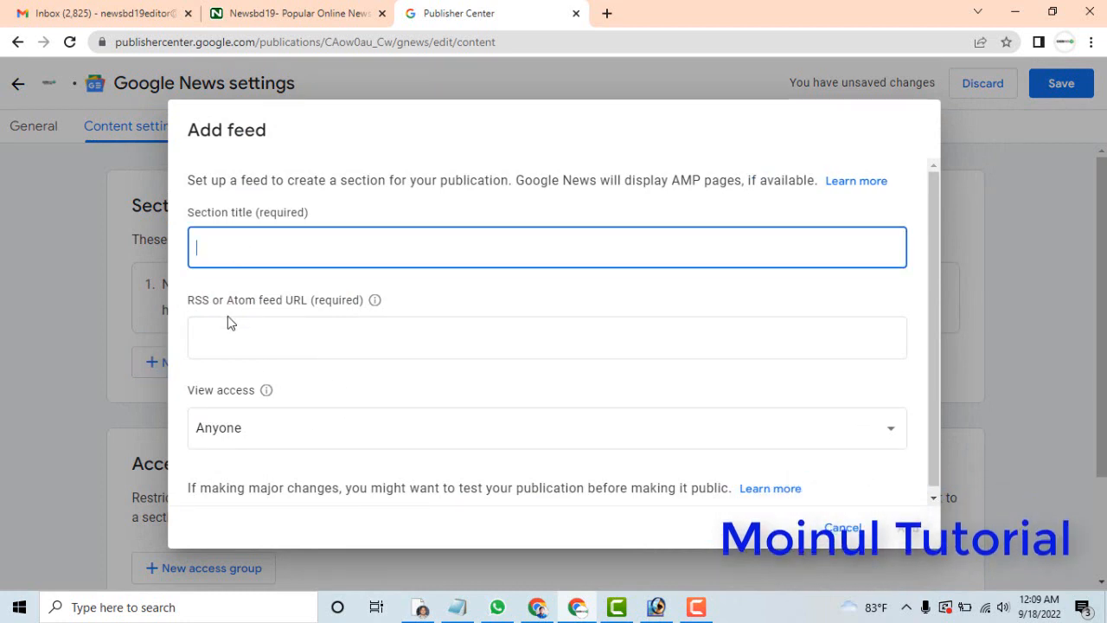
left_click(228, 325)
left_click(247, 242)
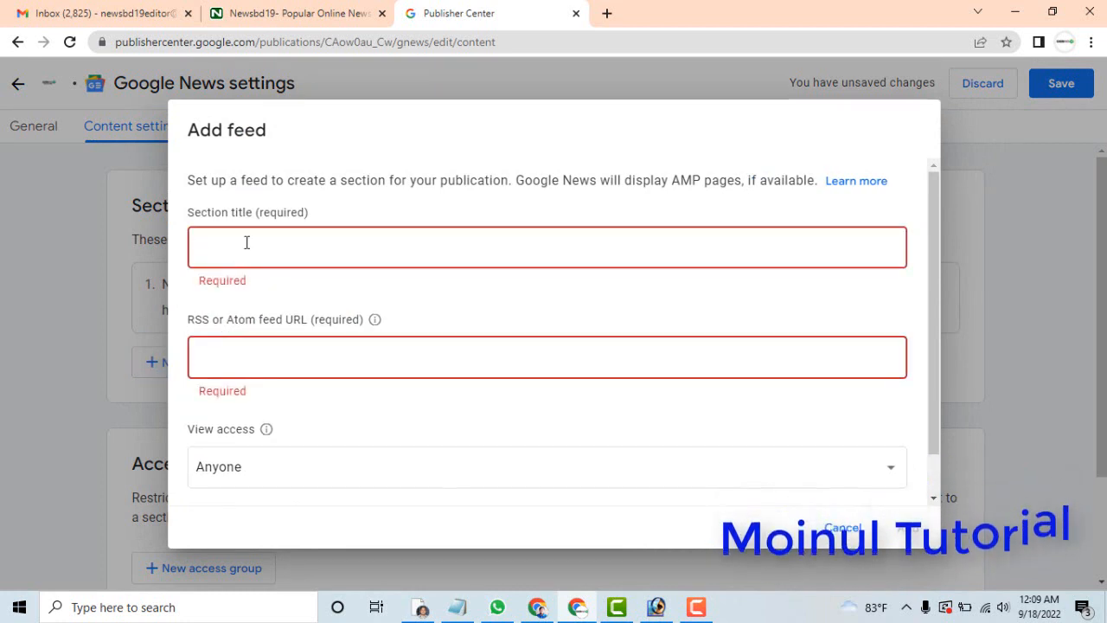
type("Newsbd19")
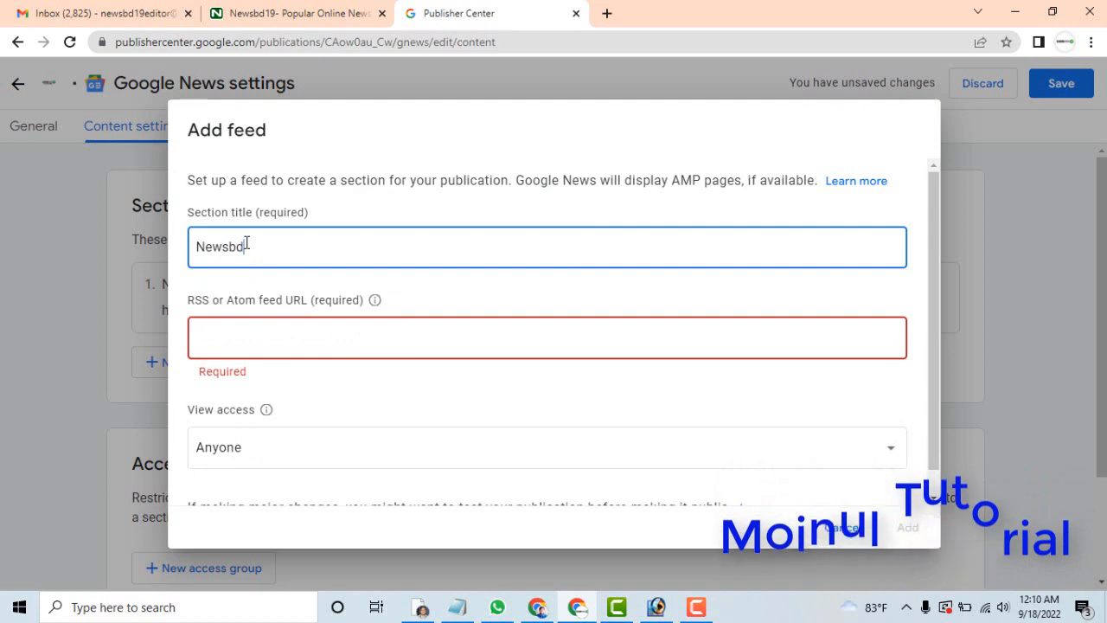
Display the page source of the Newsbd19 website, search it for "rss", and open the RSS feed link.
left_click(246, 327)
left_click(318, 16)
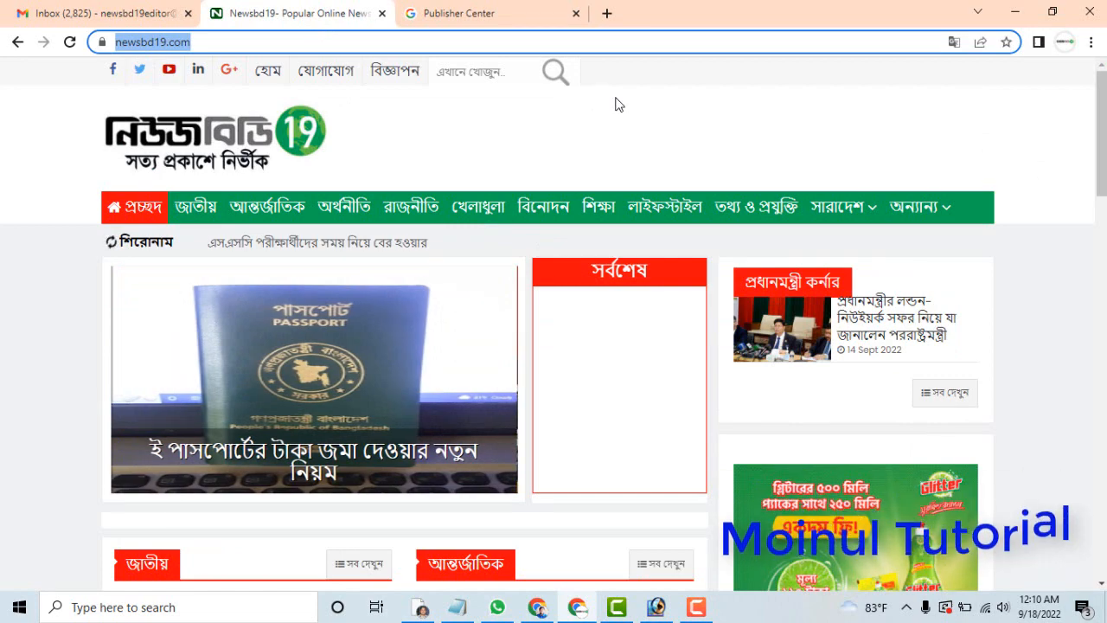
key("ctrl+u")
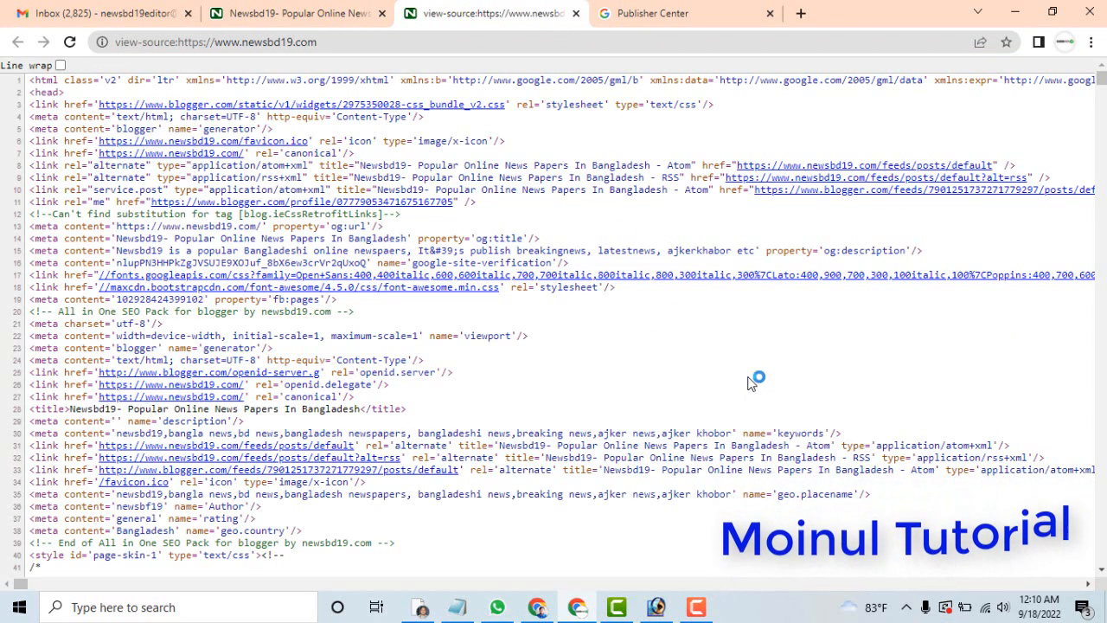
key("ctrl+f")
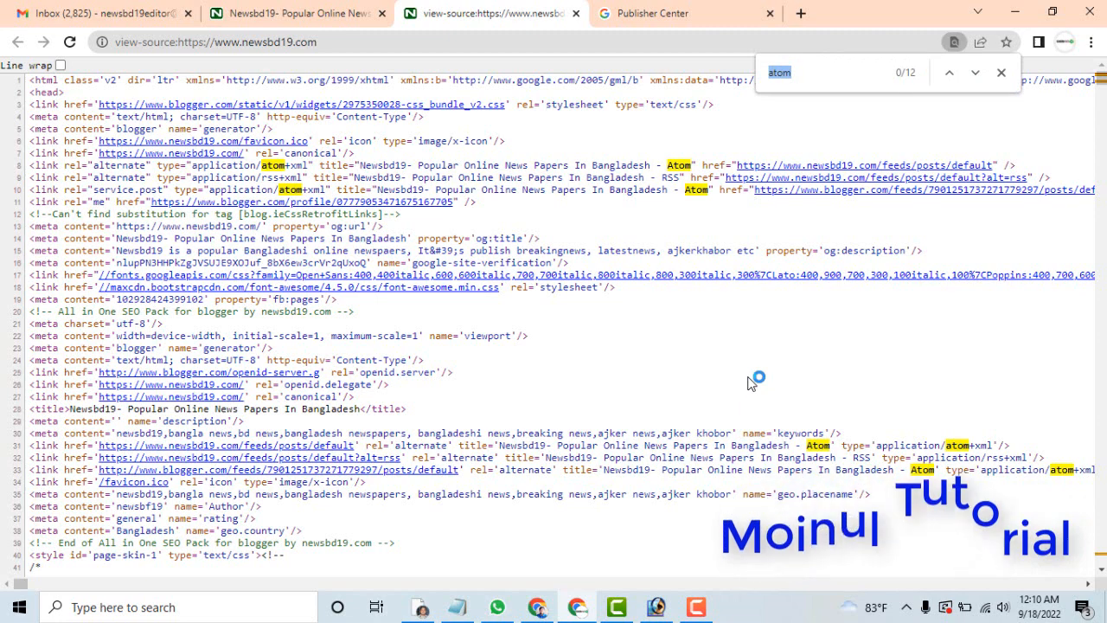
type("rr")
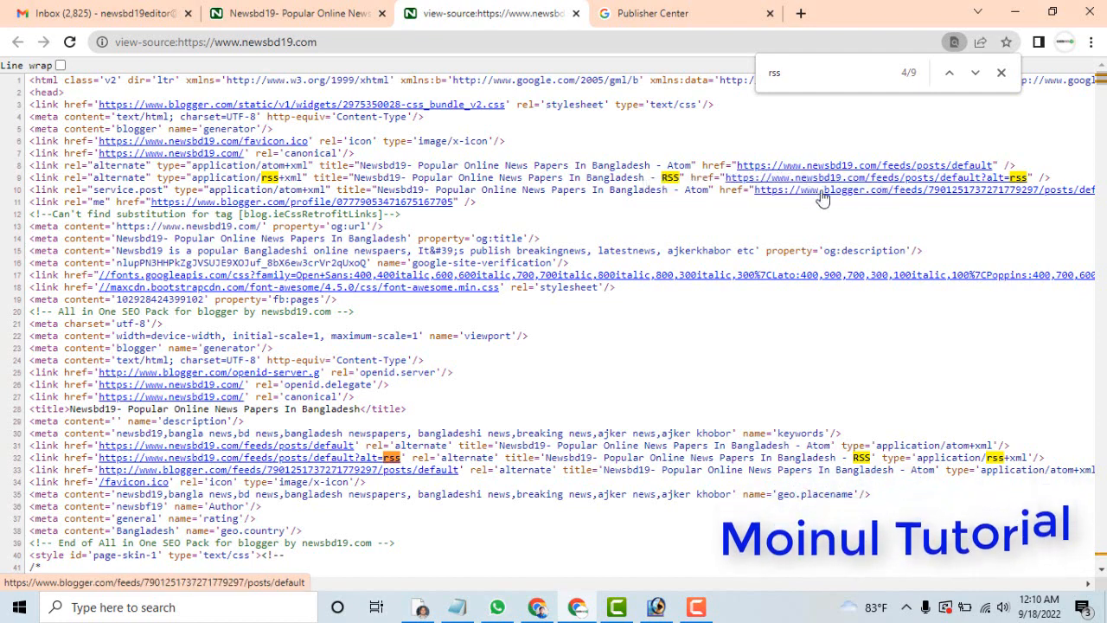
left_click(827, 178)
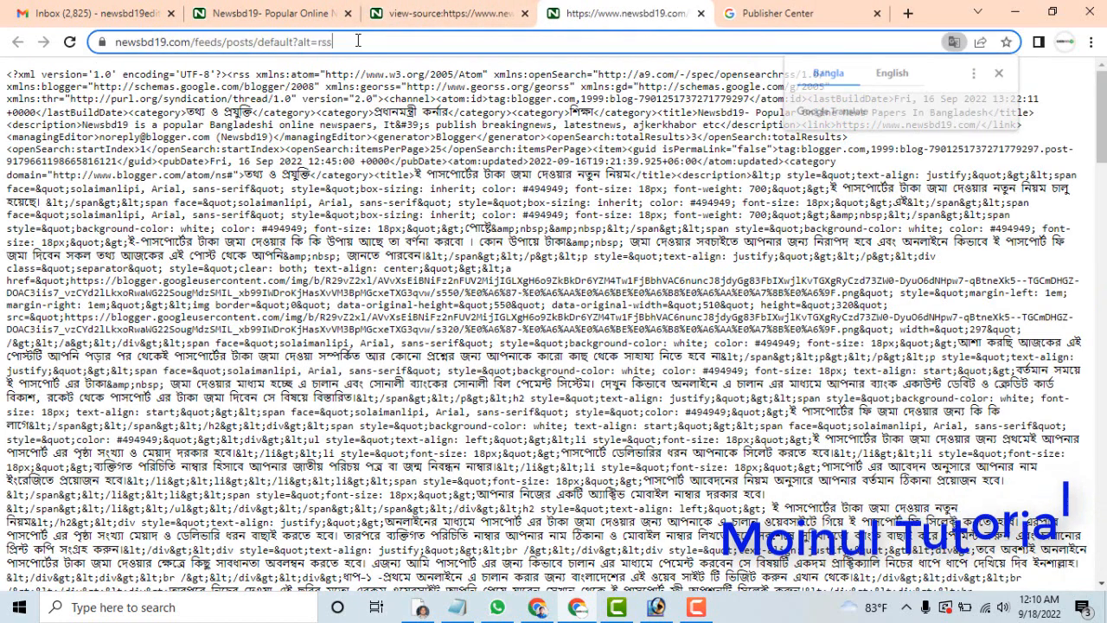
Copy the RSS feed's address, paste it as the new section's feed URL in Publisher Center, and add the feed.
left_click(357, 42)
right_click(281, 45)
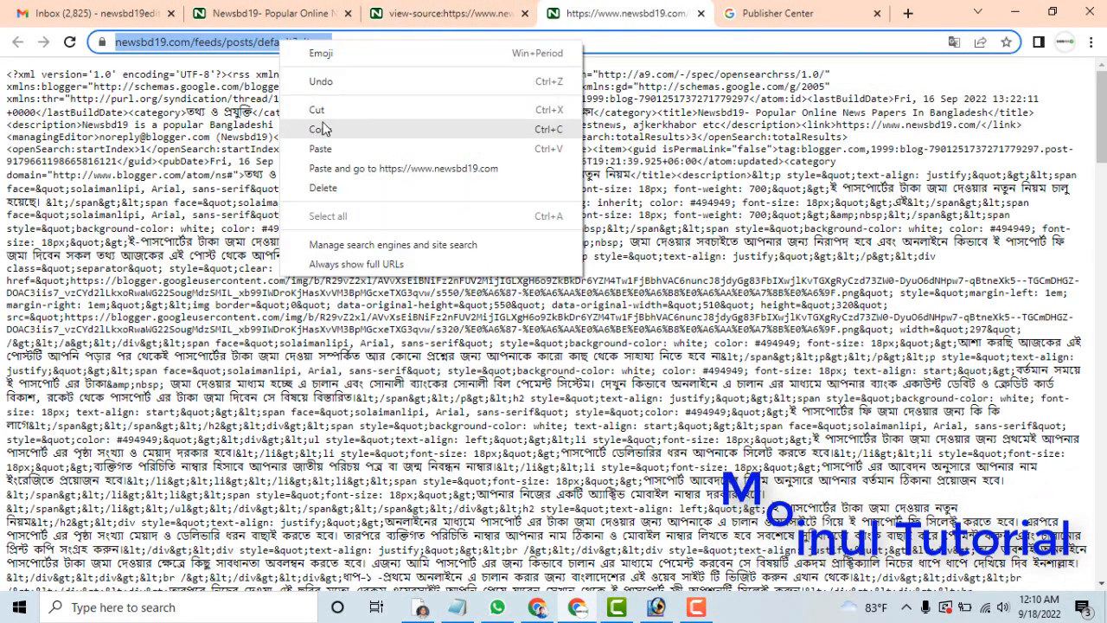
left_click(328, 131)
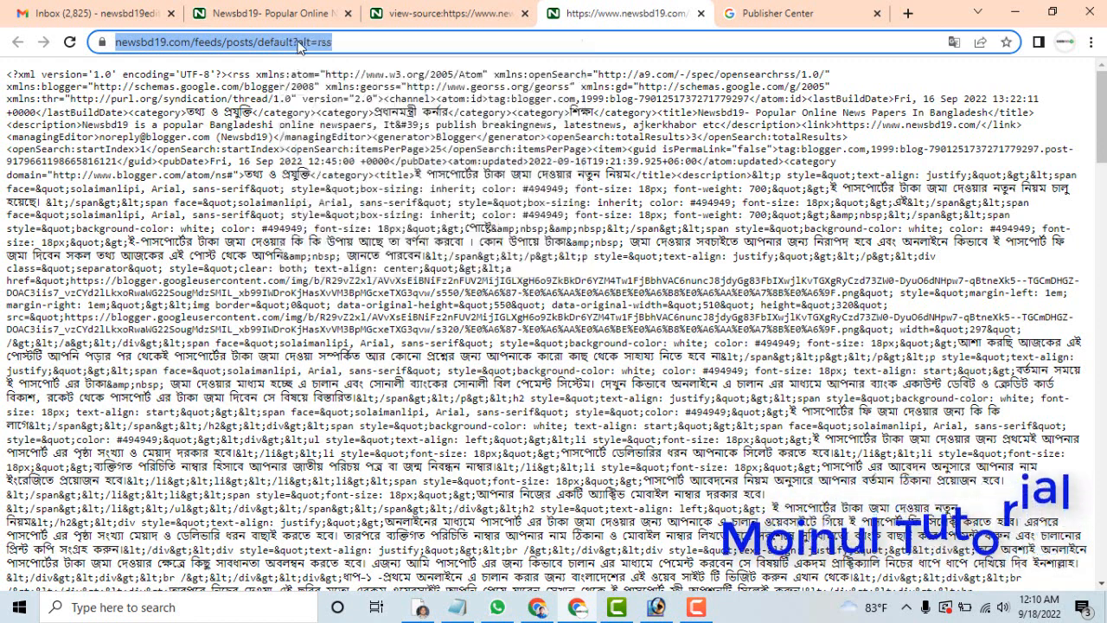
left_click(424, 16)
left_click(268, 13)
left_click(95, 12)
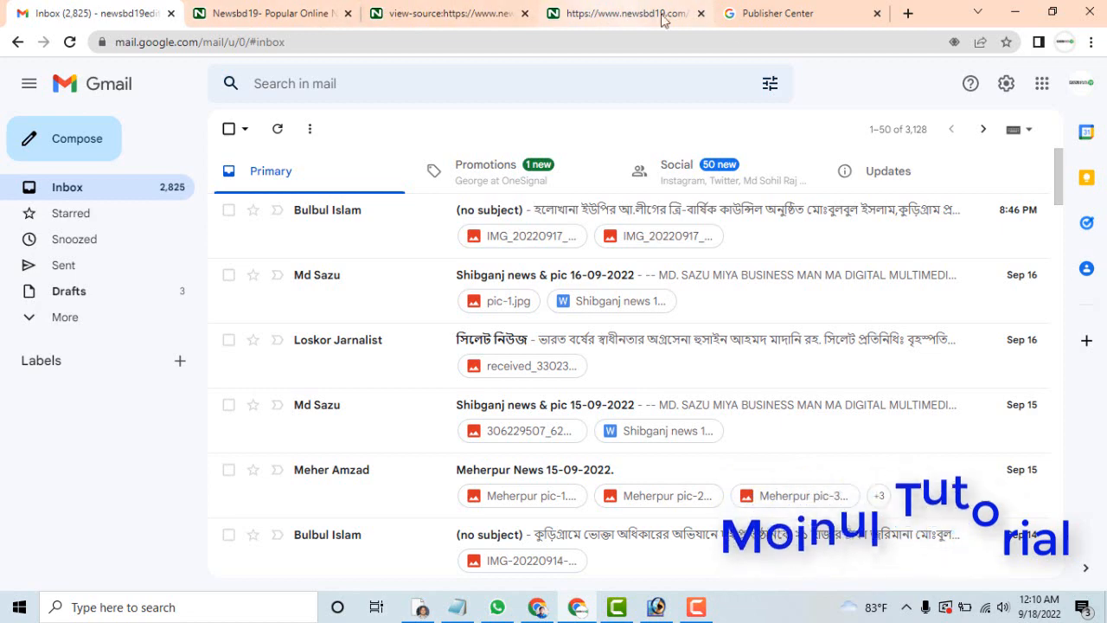
left_click(761, 13)
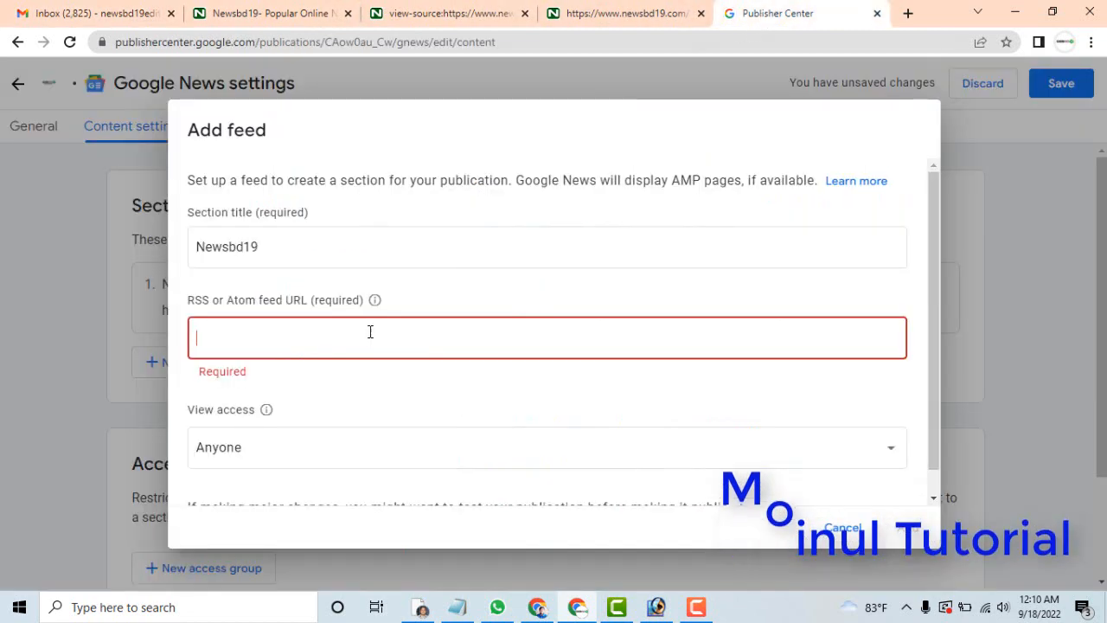
key("ctrl+v")
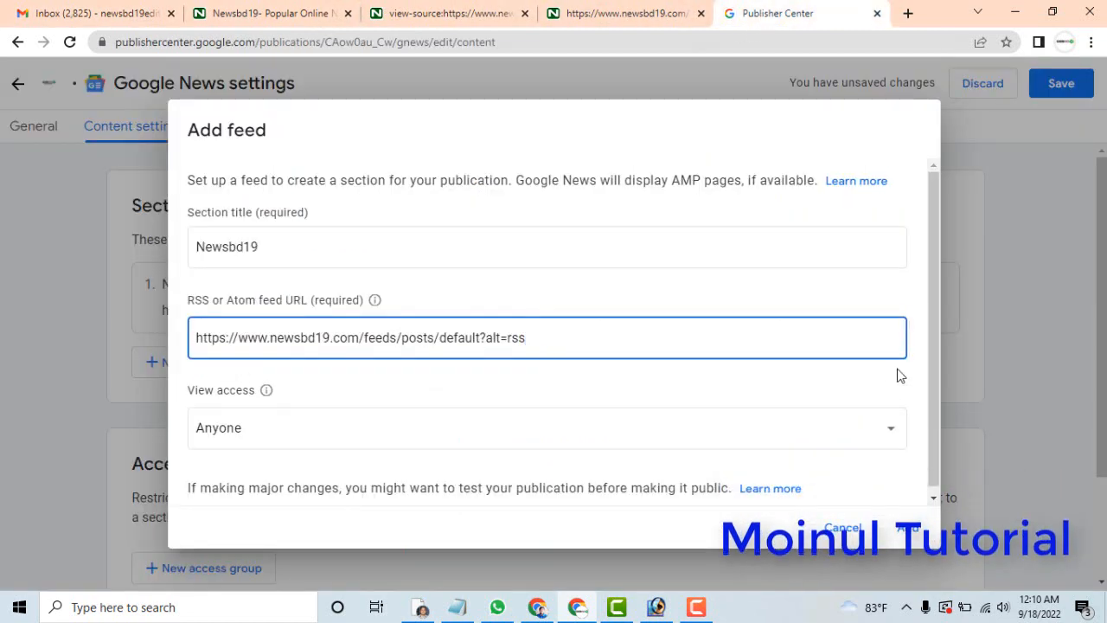
left_click(908, 528)
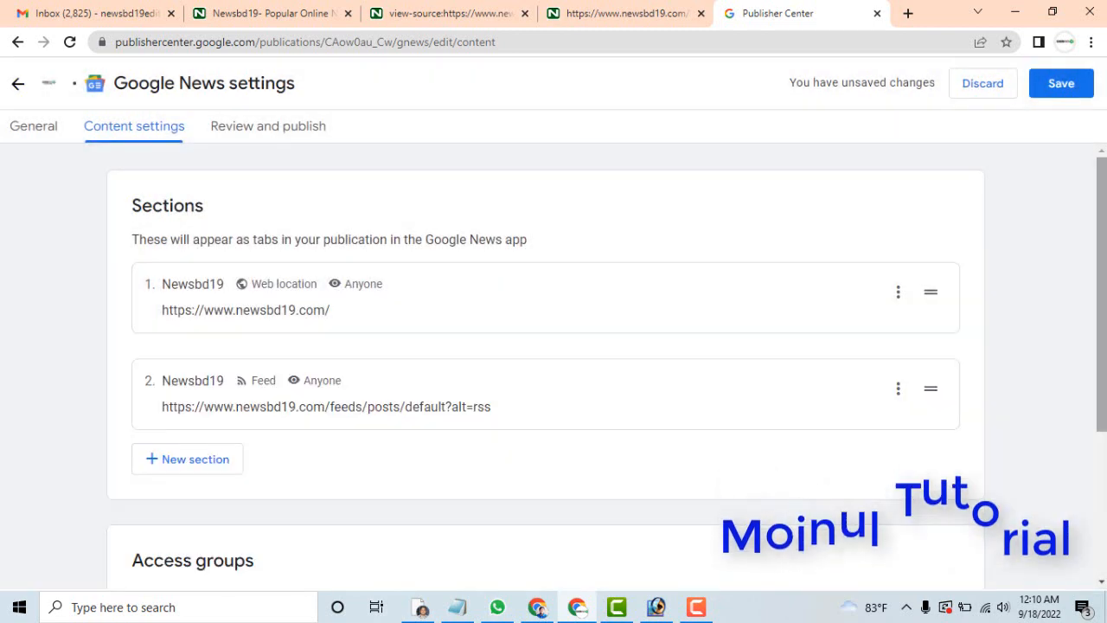
Go on to the review page, check the listed publishing issues, and save the publication's changes.
scroll(995, 501, "down", 2)
left_click(951, 551)
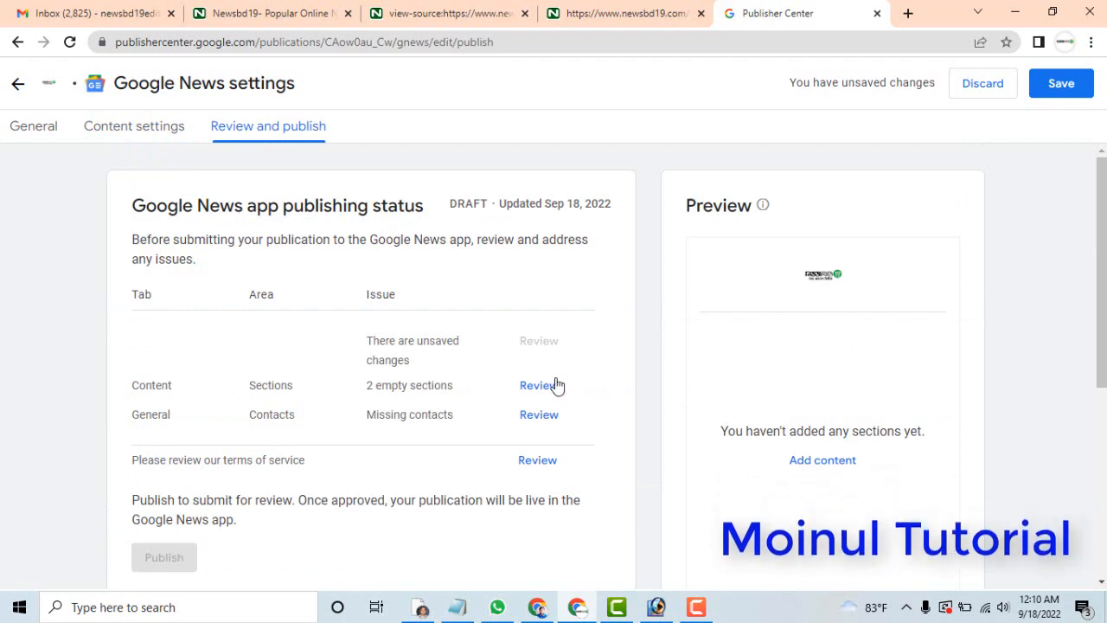
scroll(1102, 294, "down", 2)
scroll(1103, 294, "up", 2)
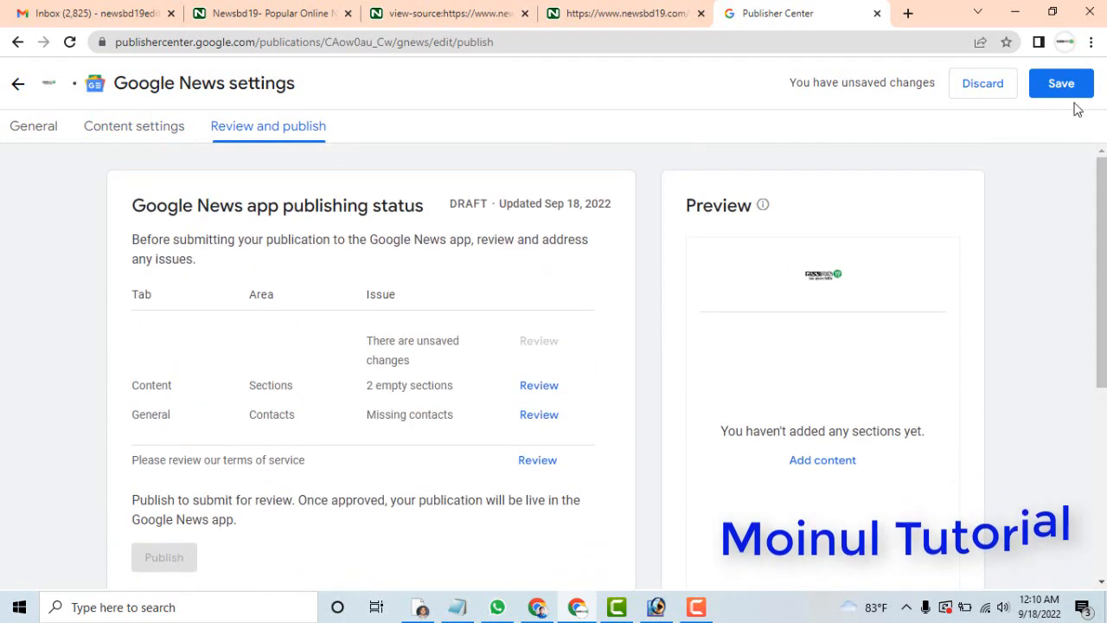
left_click(1070, 89)
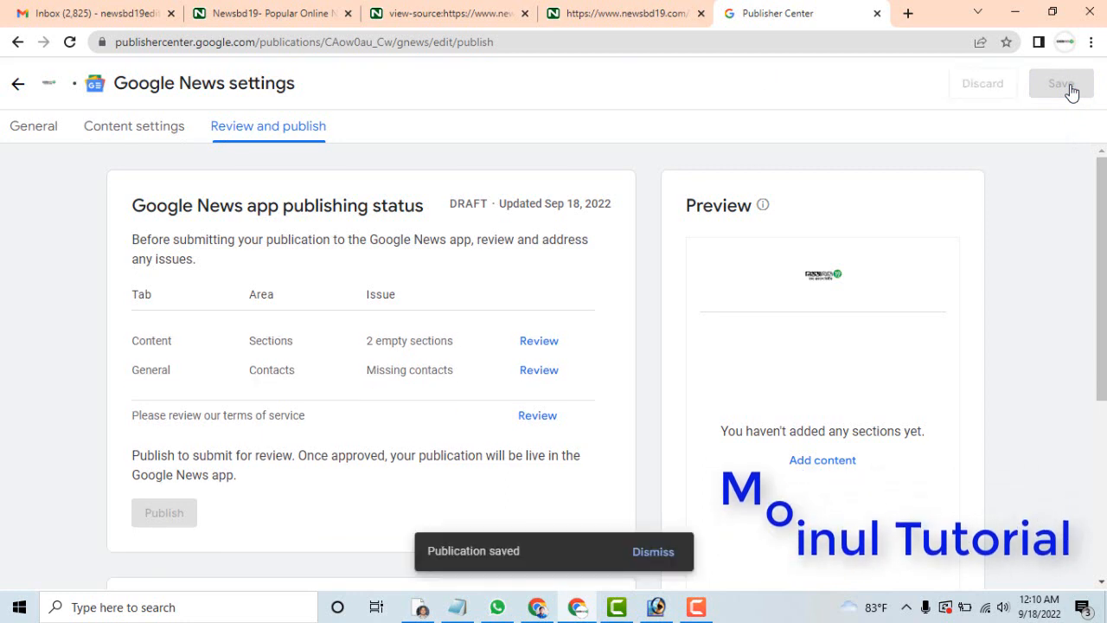
Review the empty sections issue, expand the articles of the Newsbd19 feed section, and refresh that feed.
left_click(542, 346)
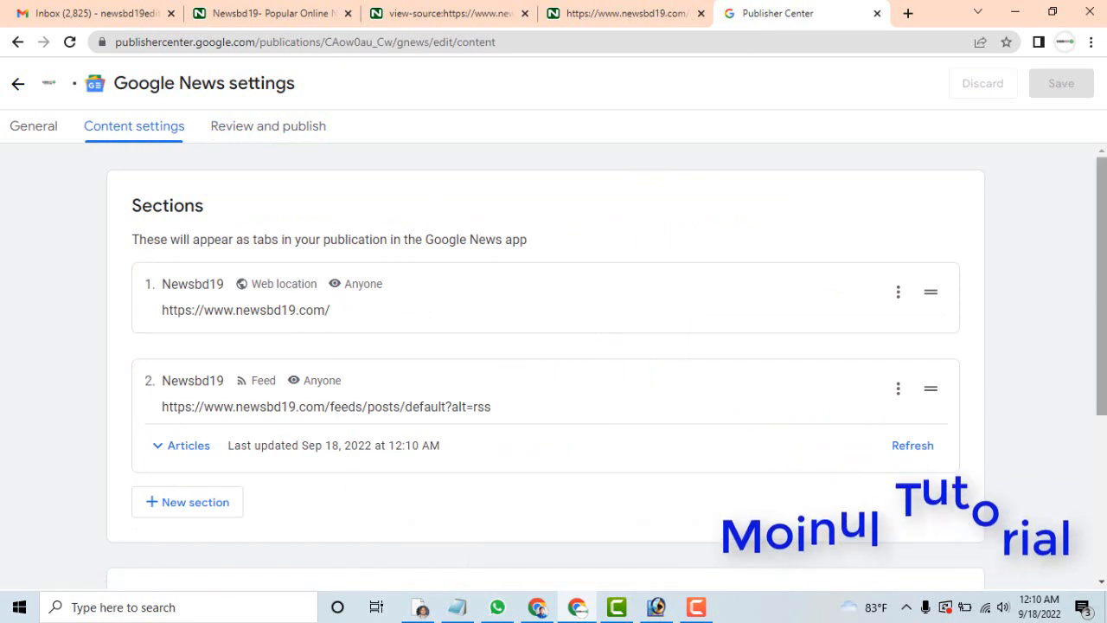
left_click_drag(1095, 295, 1094, 366)
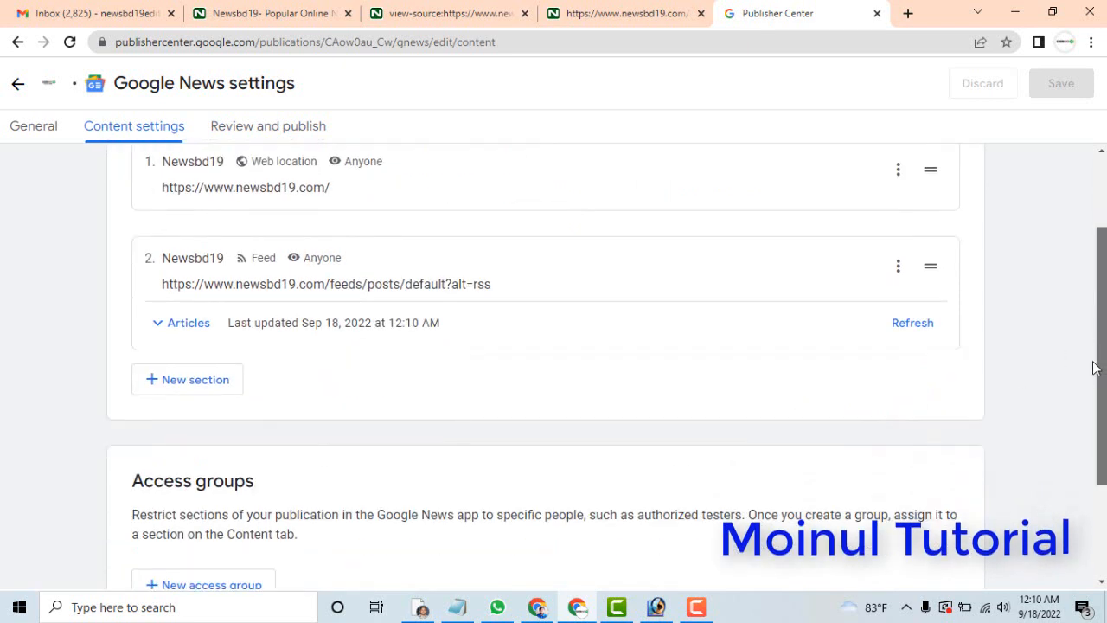
left_click(174, 328)
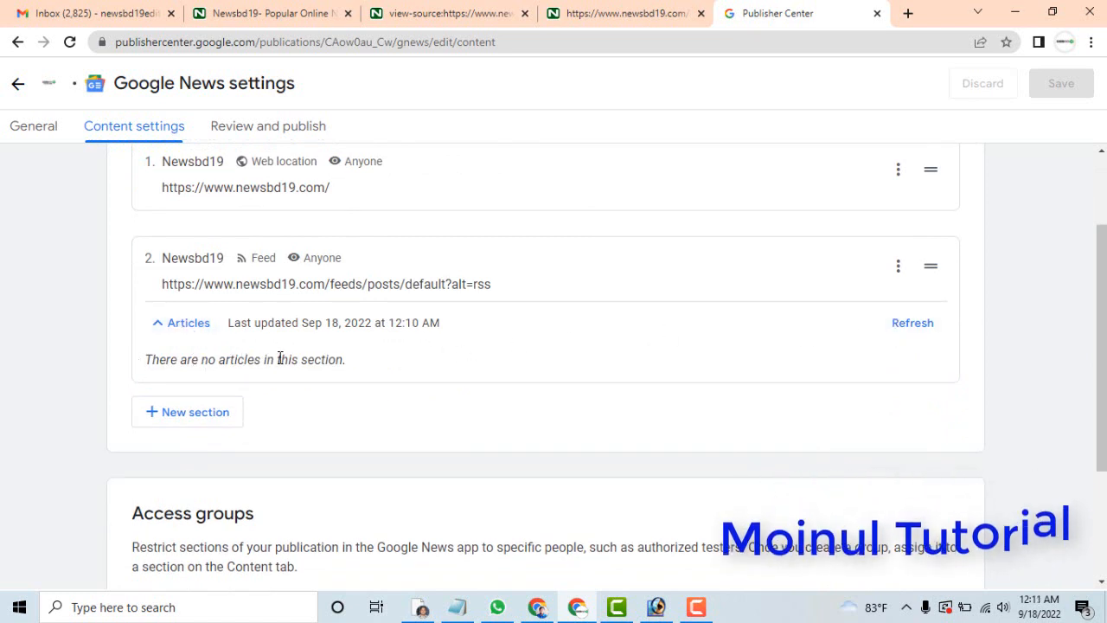
left_click(912, 323)
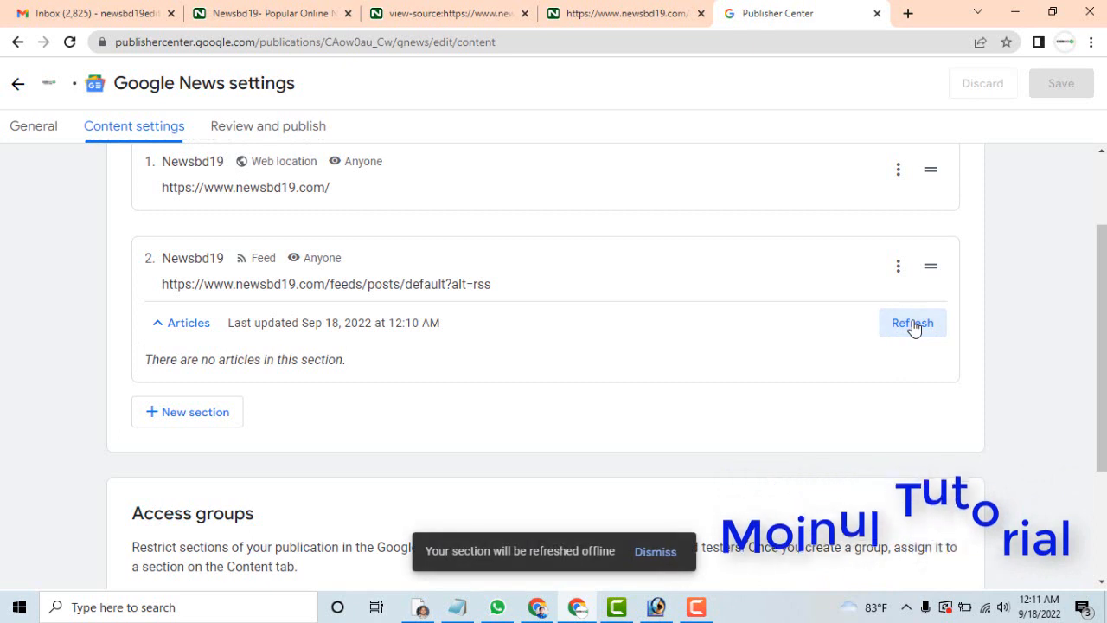
left_click(654, 552)
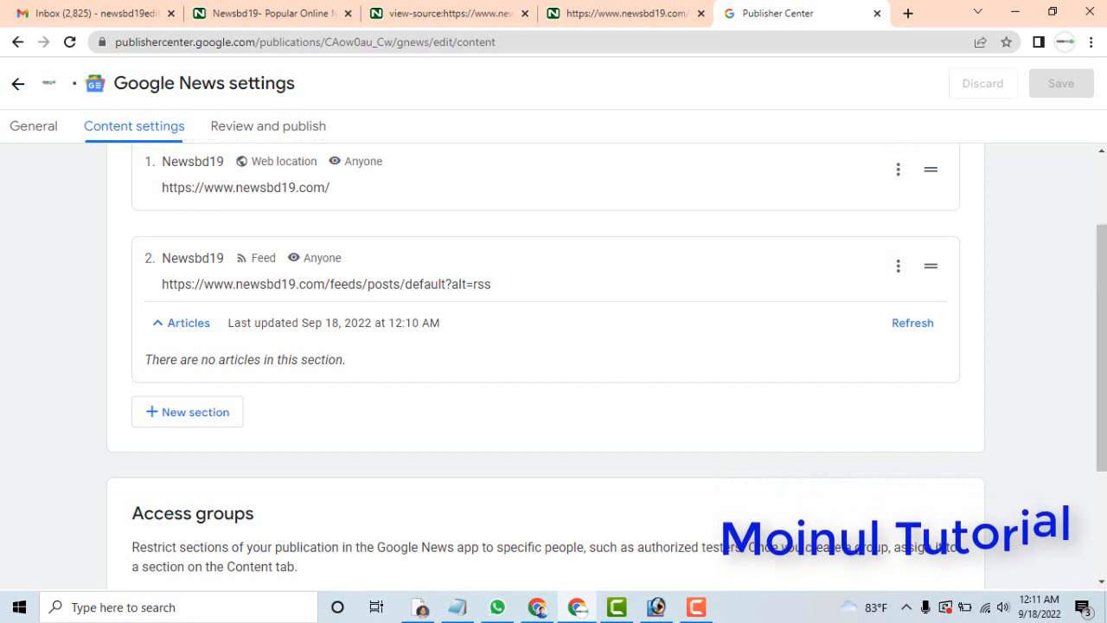
Return to the review page and examine the previews of both Newsbd19 sections.
scroll(1080, 271, "up", 1)
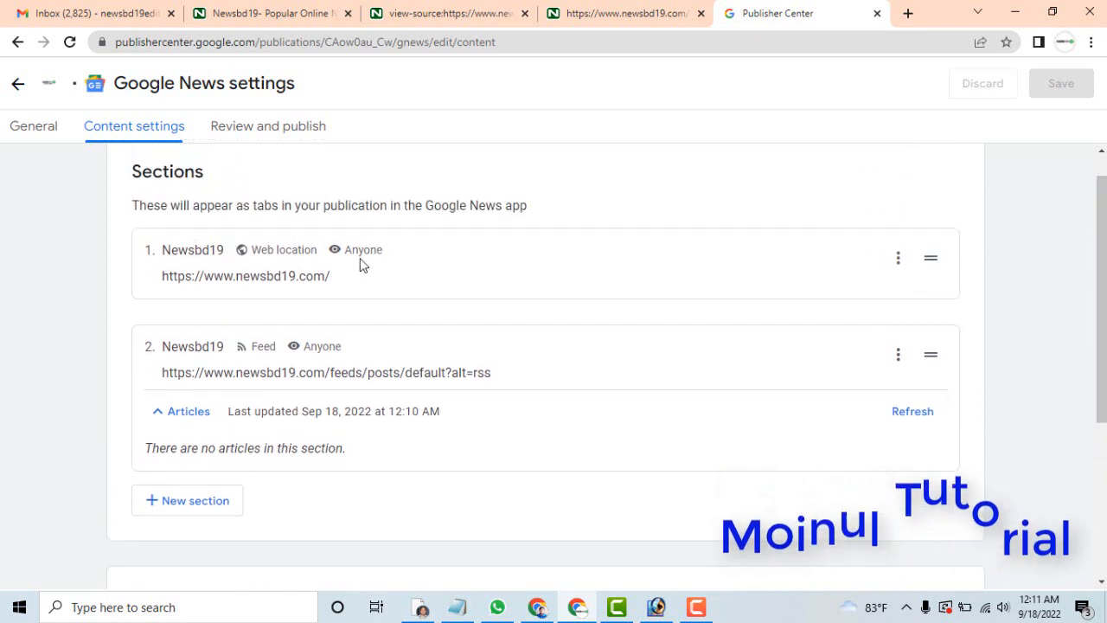
scroll(962, 516, "down", 3)
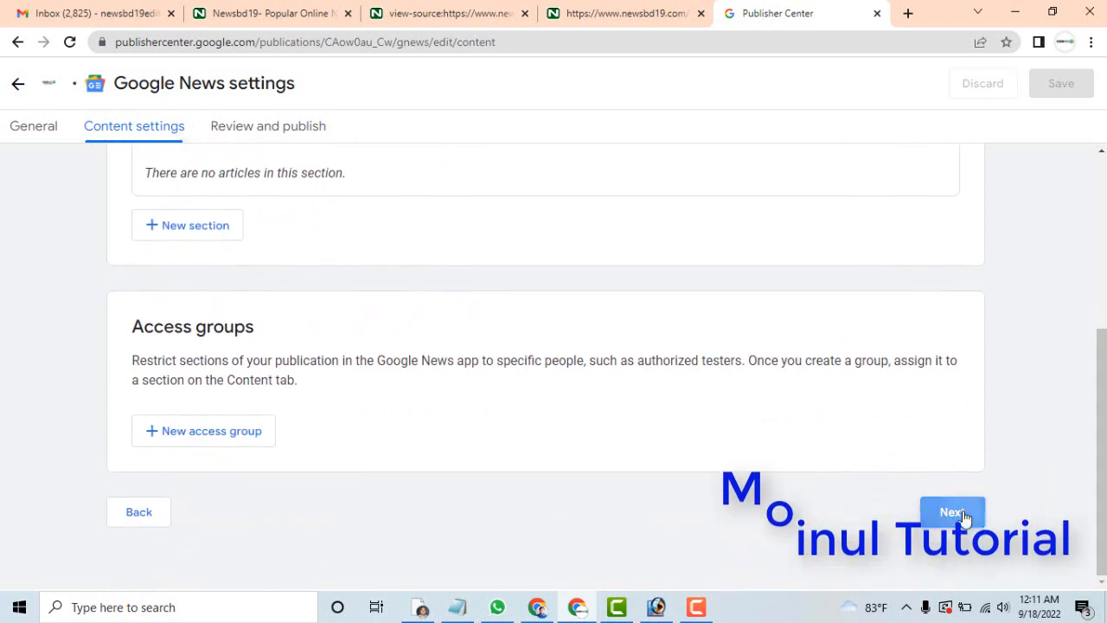
left_click(952, 512)
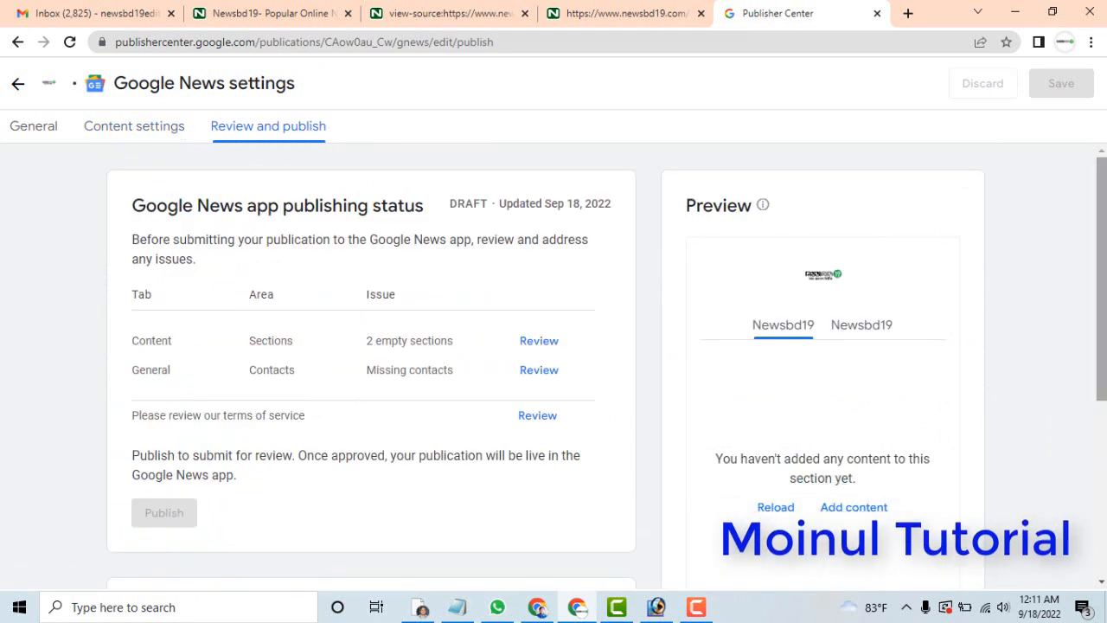
scroll(1097, 329, "down", 1)
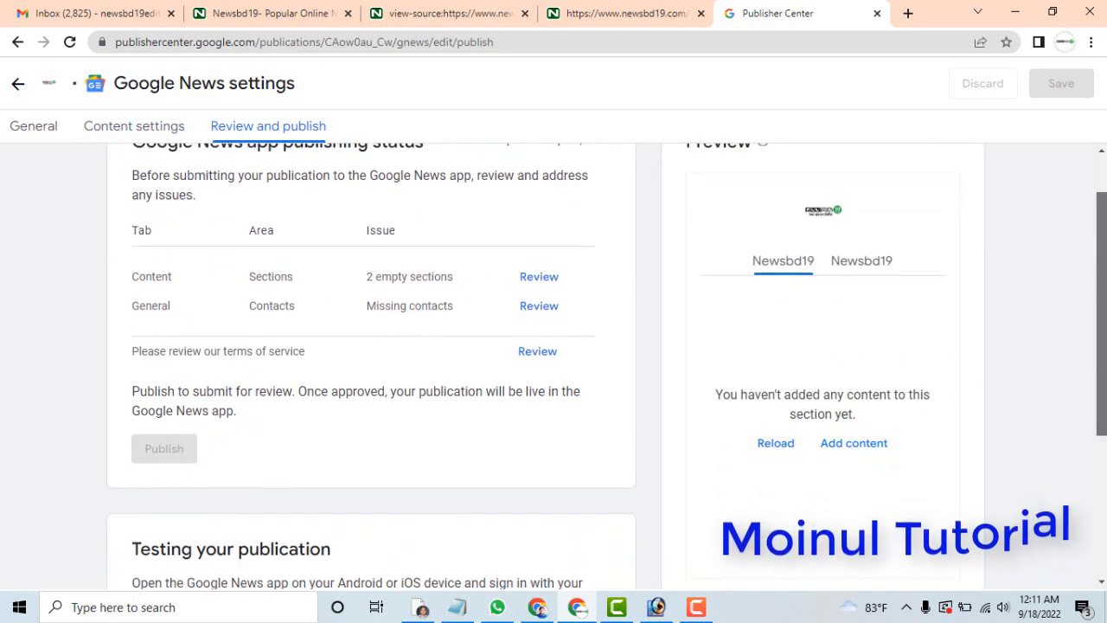
left_click(862, 274)
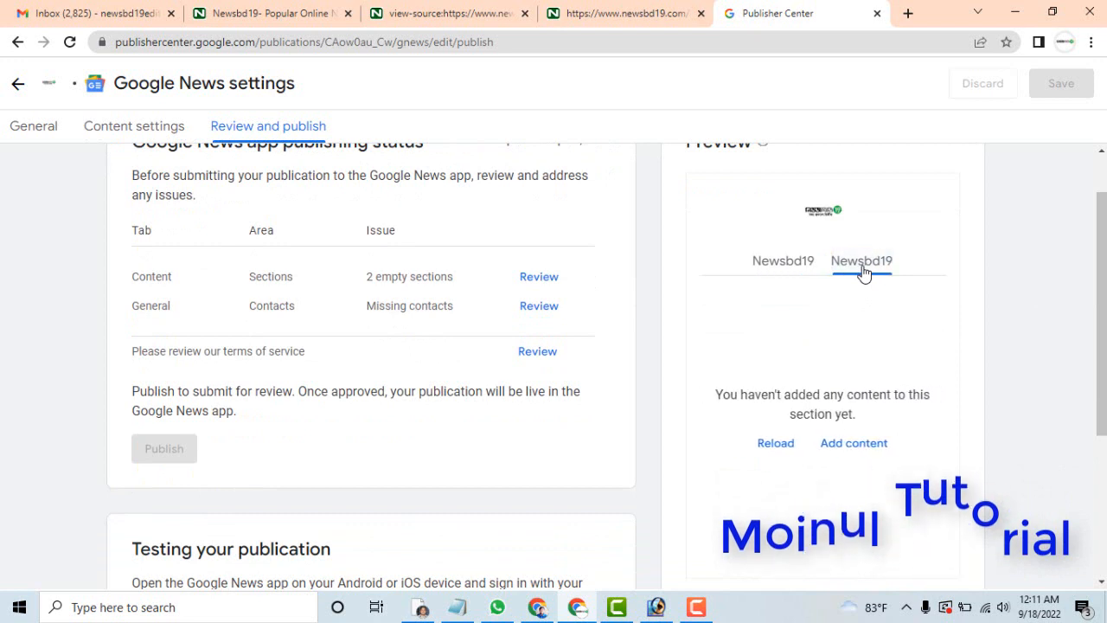
left_click(790, 262)
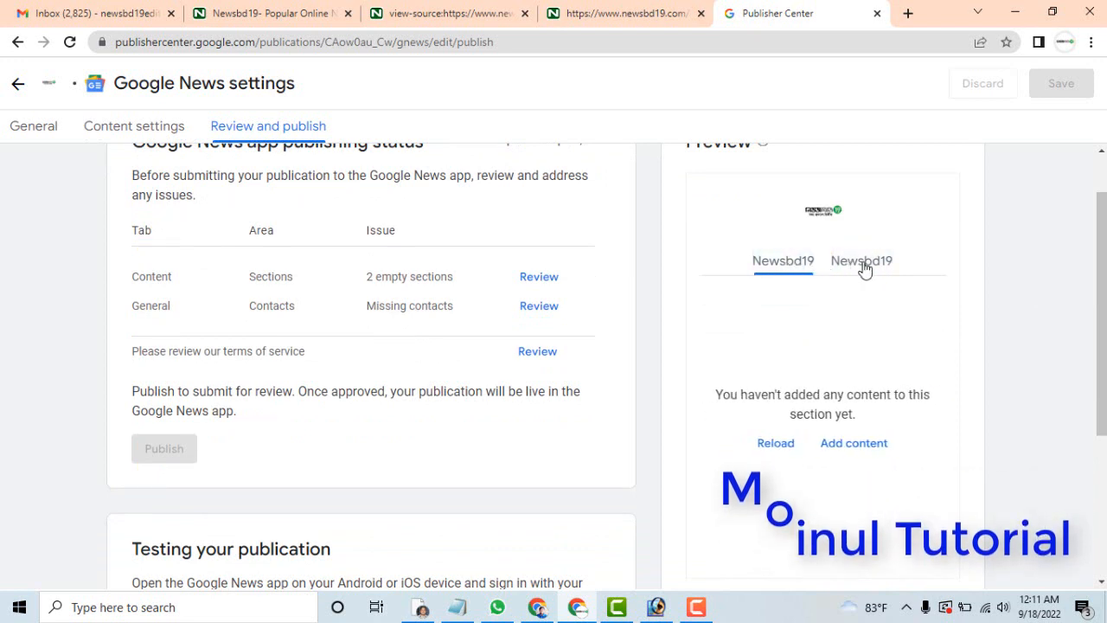
left_click(862, 262)
left_click(781, 261)
left_click(869, 268)
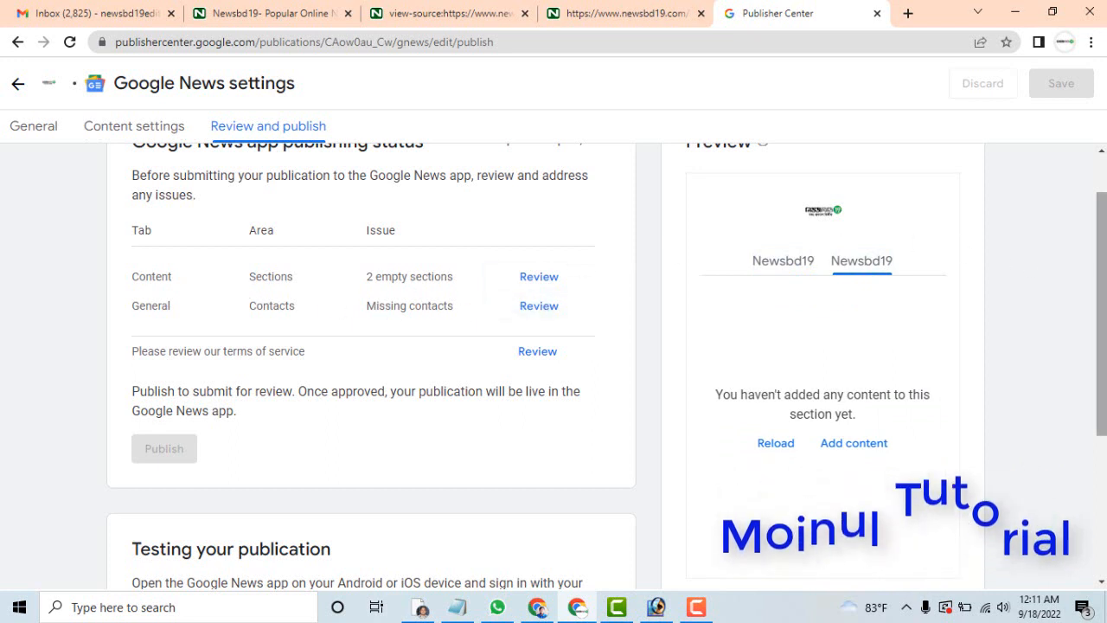
Reload the section preview and follow the publication for testing in the Google News app.
scroll(844, 244, "down", 2)
left_click(777, 316)
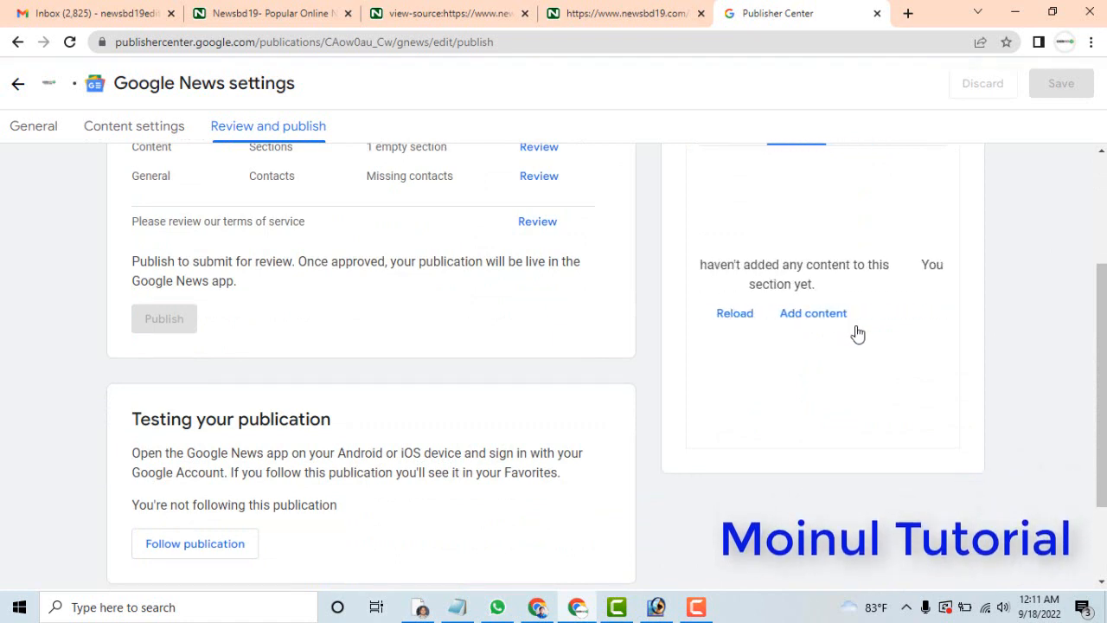
left_click(204, 543)
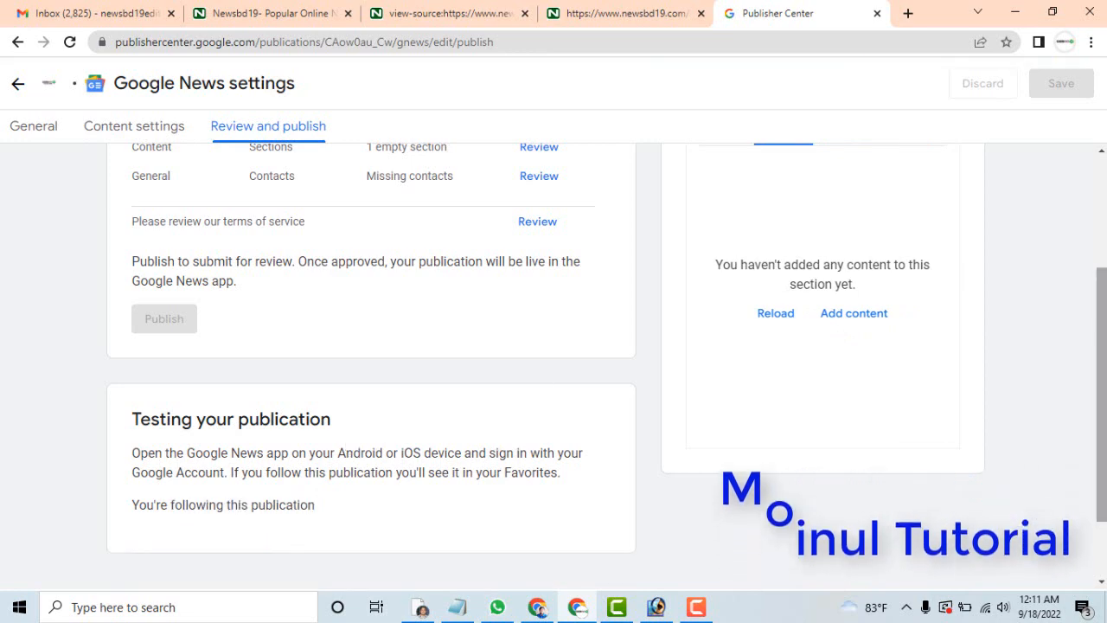
Open the terms of service for review and go through the Google News Publisher Agreement to its end.
scroll(1101, 320, "up", 2)
mouse_move(1102, 303)
left_mouse_down()
mouse_move(1101, 277)
mouse_move(1101, 444)
mouse_move(1100, 314)
left_mouse_up()
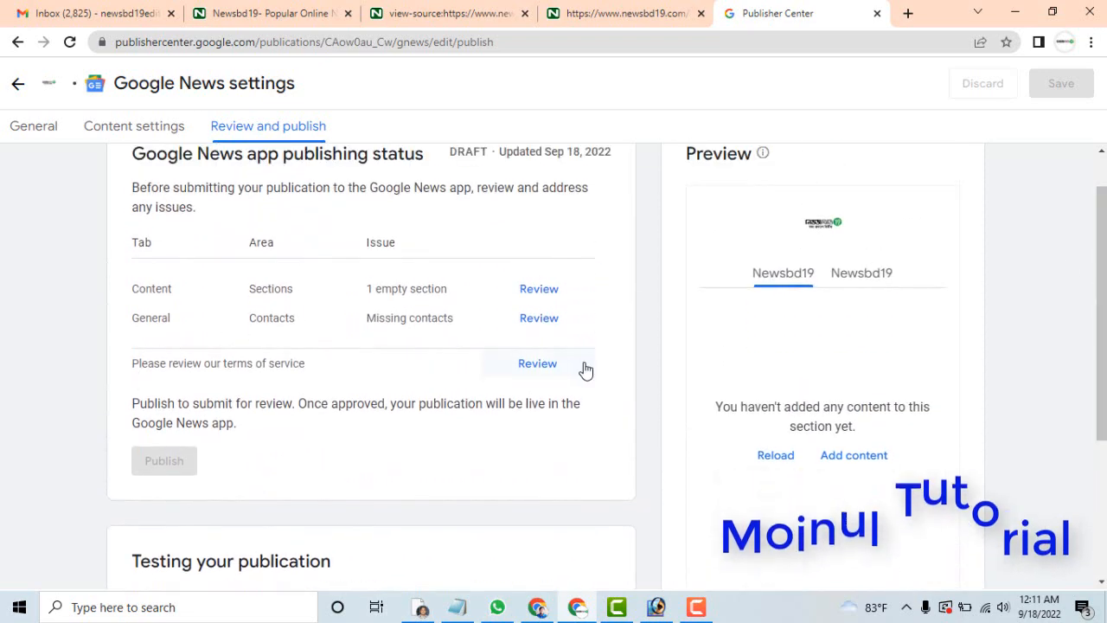
left_click(544, 373)
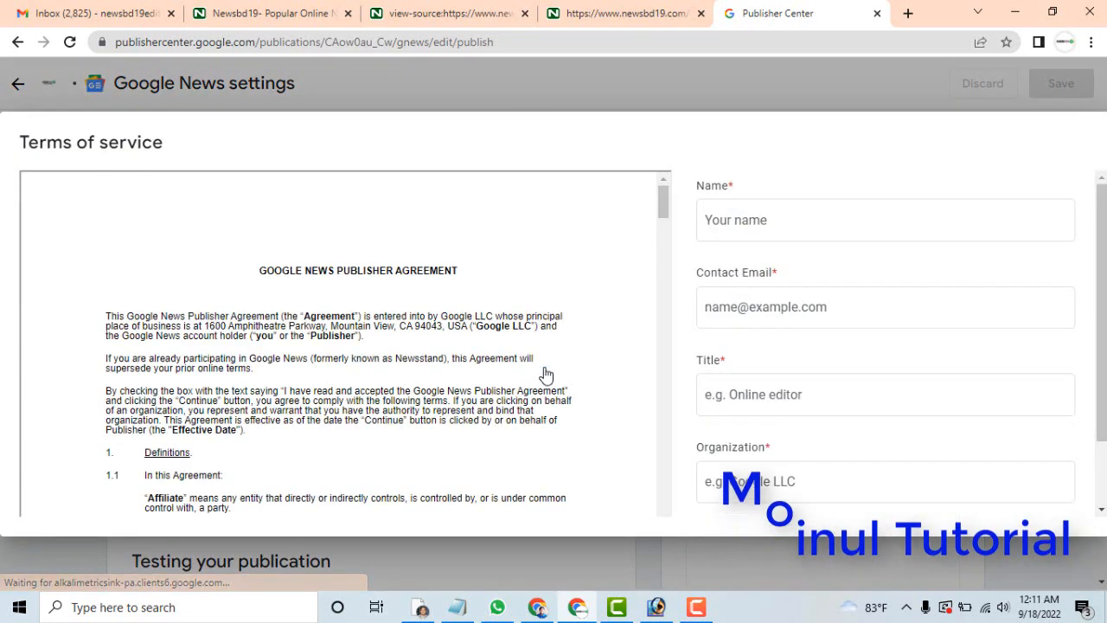
left_click_drag(658, 212, 658, 579)
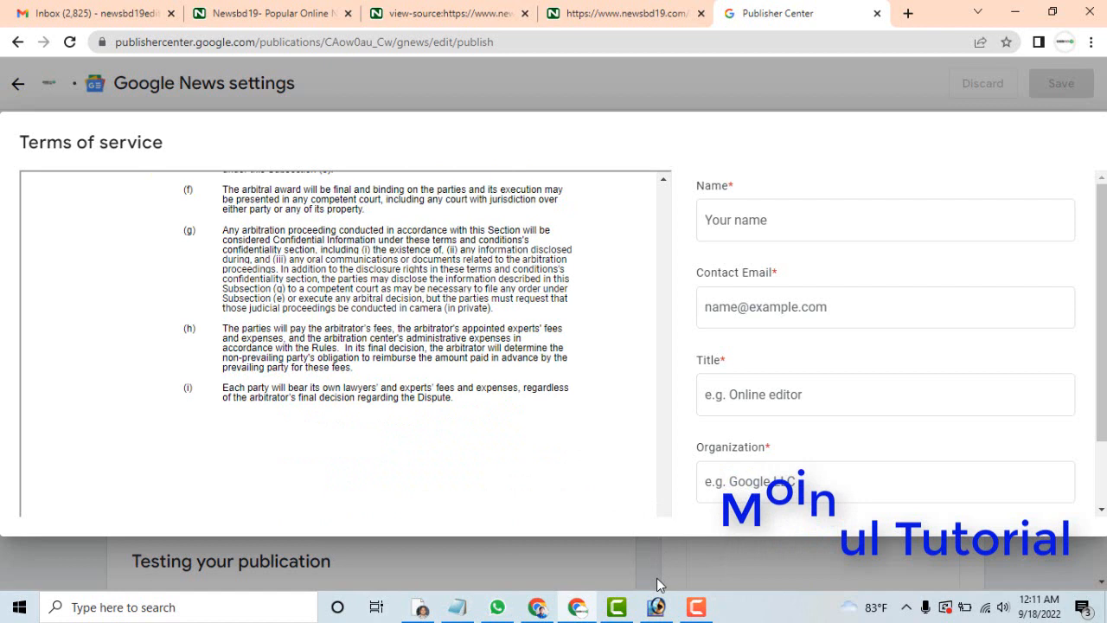
Enter Newsbd19 as the name and fill in the contact email in the terms of service form.
left_click(769, 211)
type("Newsbd")
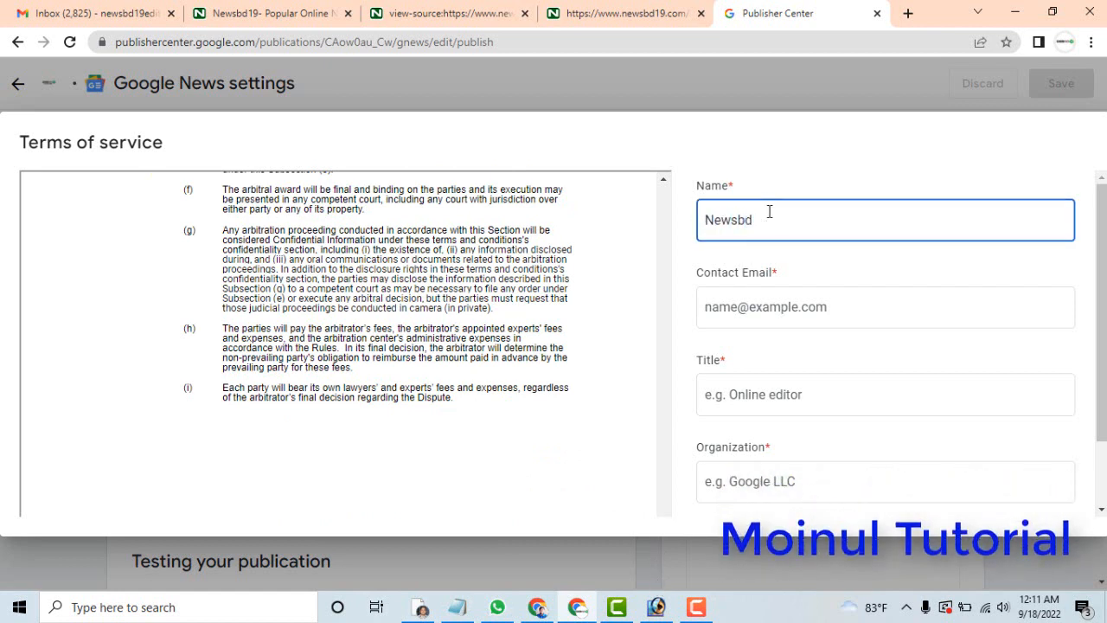
type("19")
left_click(759, 300)
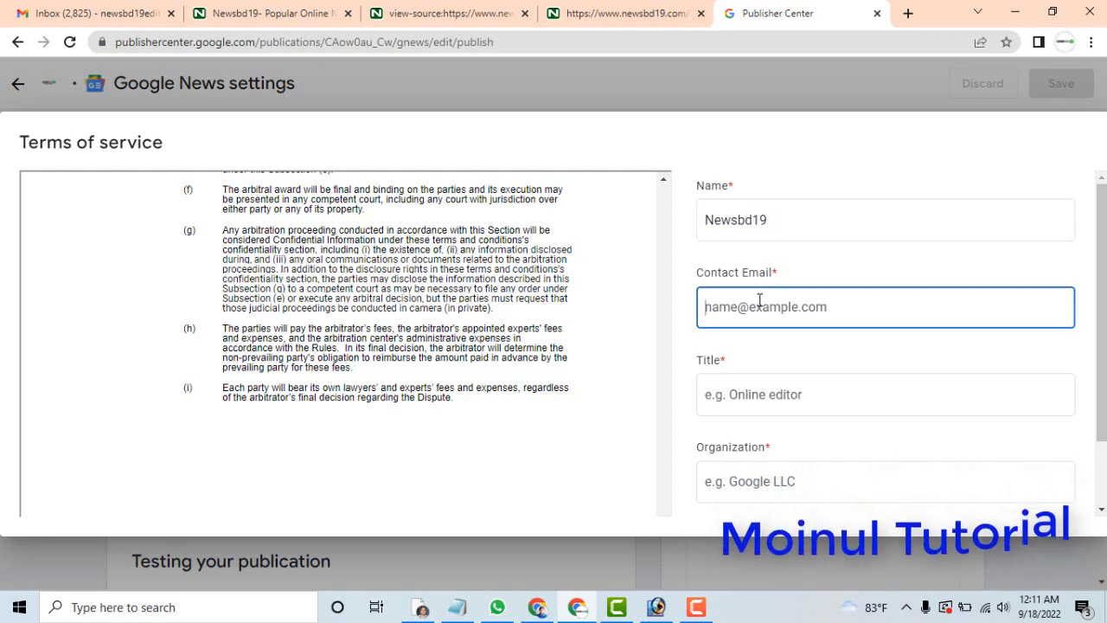
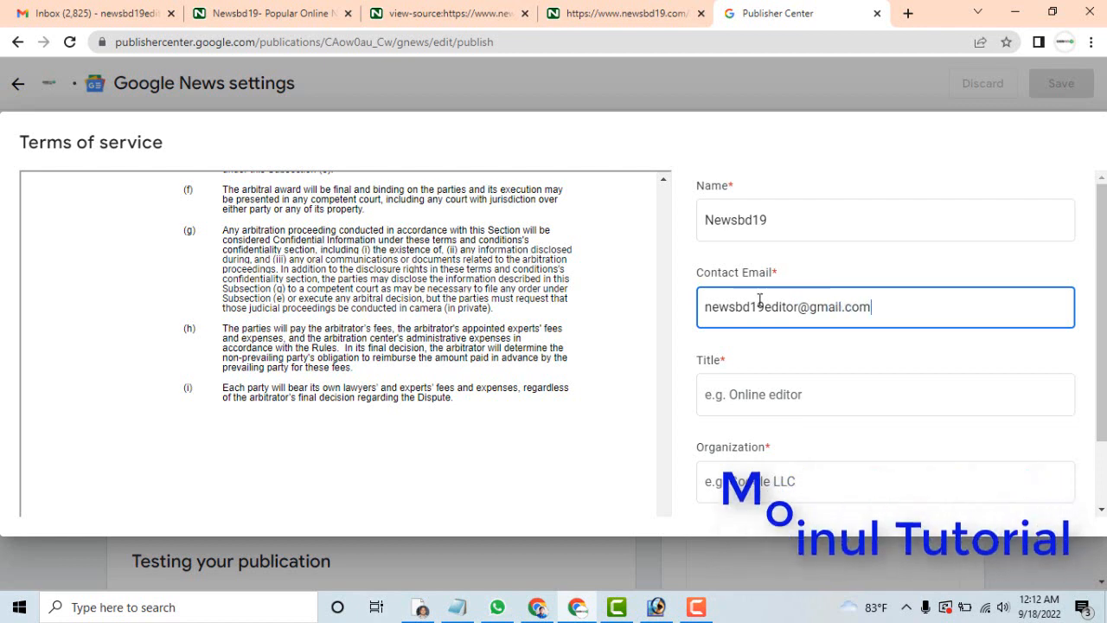
Enter Newsbd19 as the title in the terms of service form and copy it into the organization field.
left_click(743, 397)
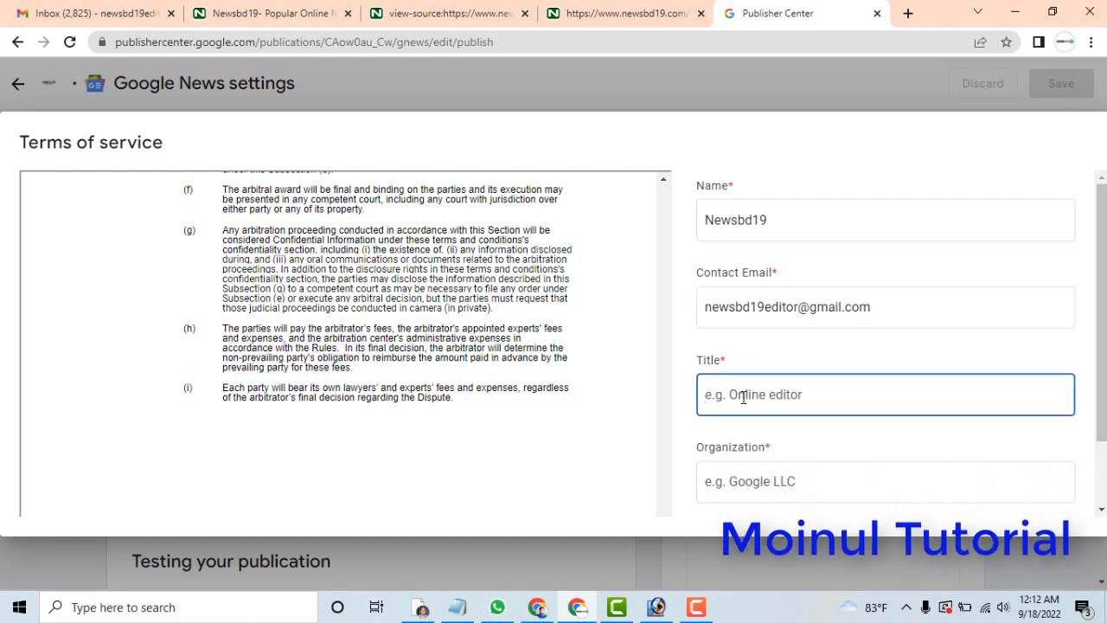
type("Newsb")
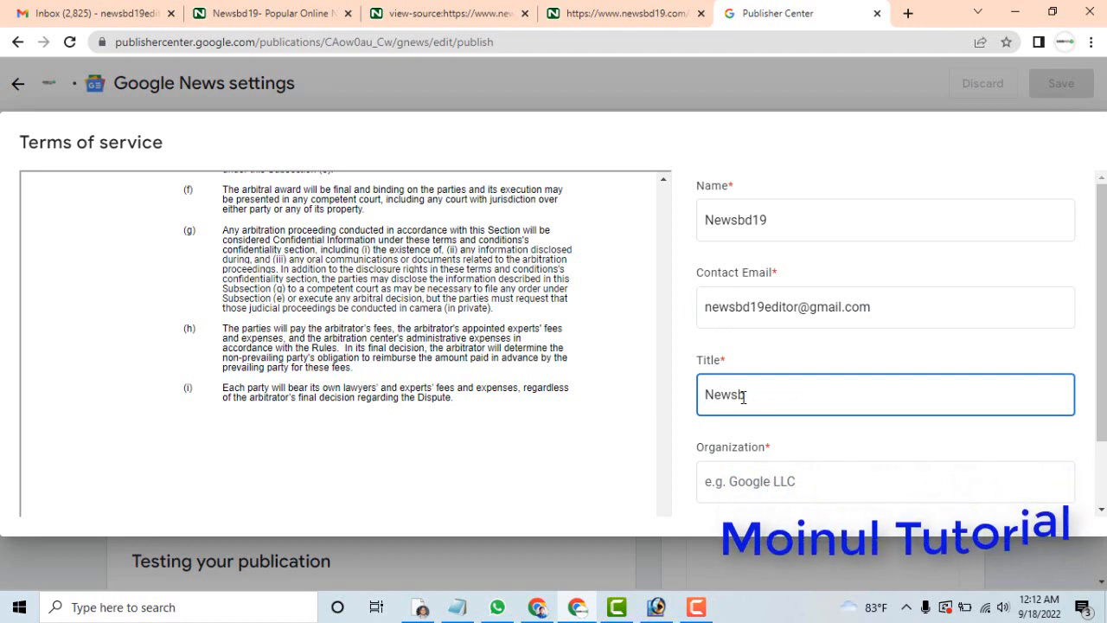
type("d19")
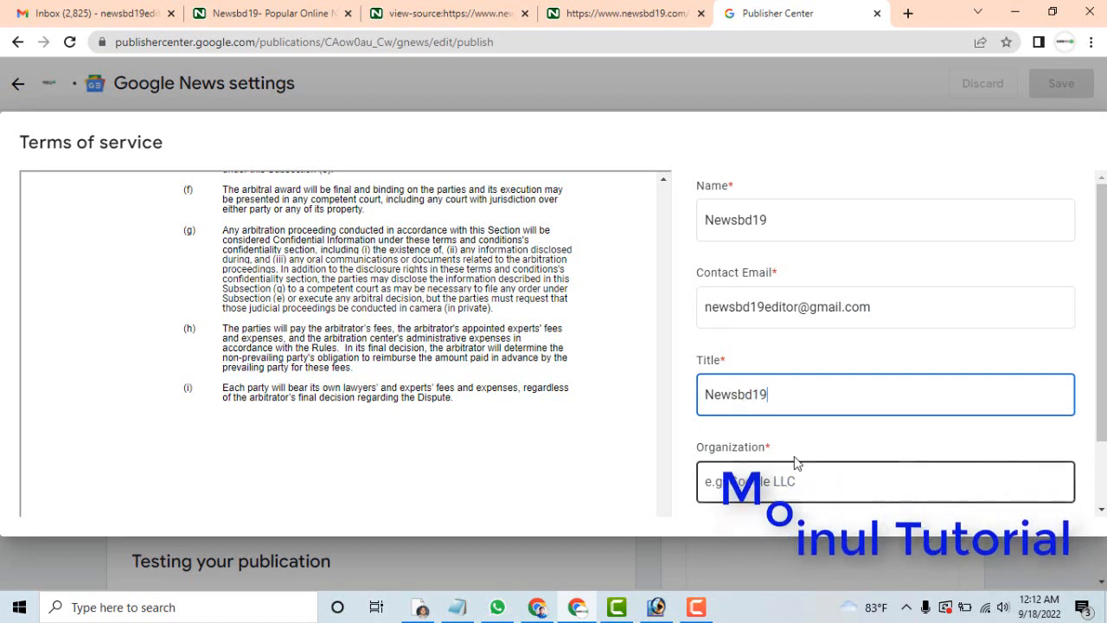
left_click_drag(793, 394, 692, 407)
right_click(734, 396)
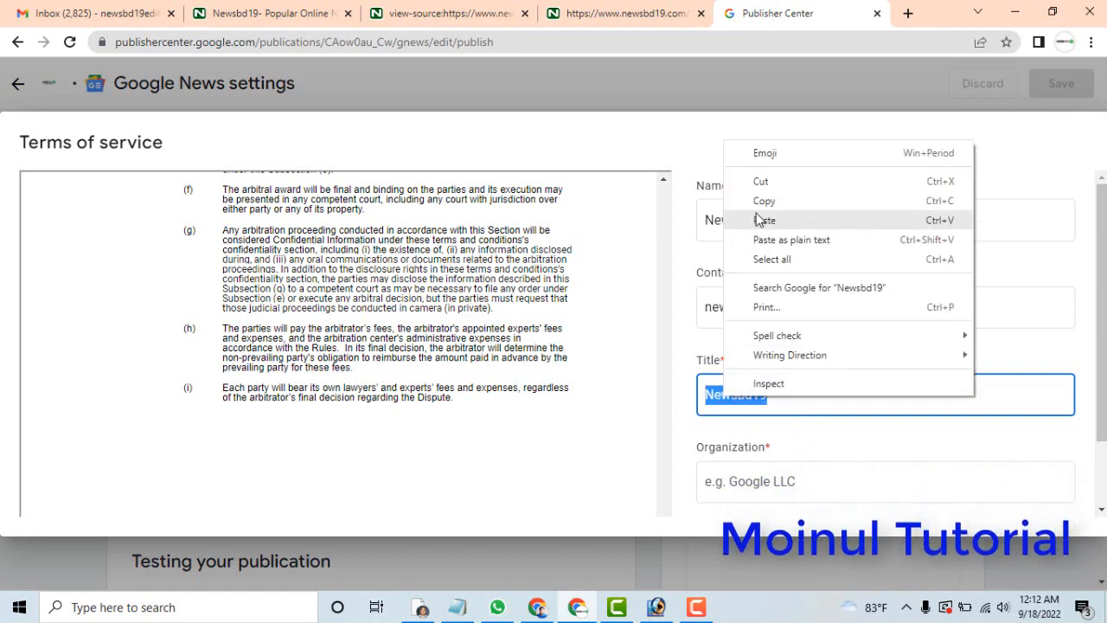
left_click(774, 204)
left_click(748, 480)
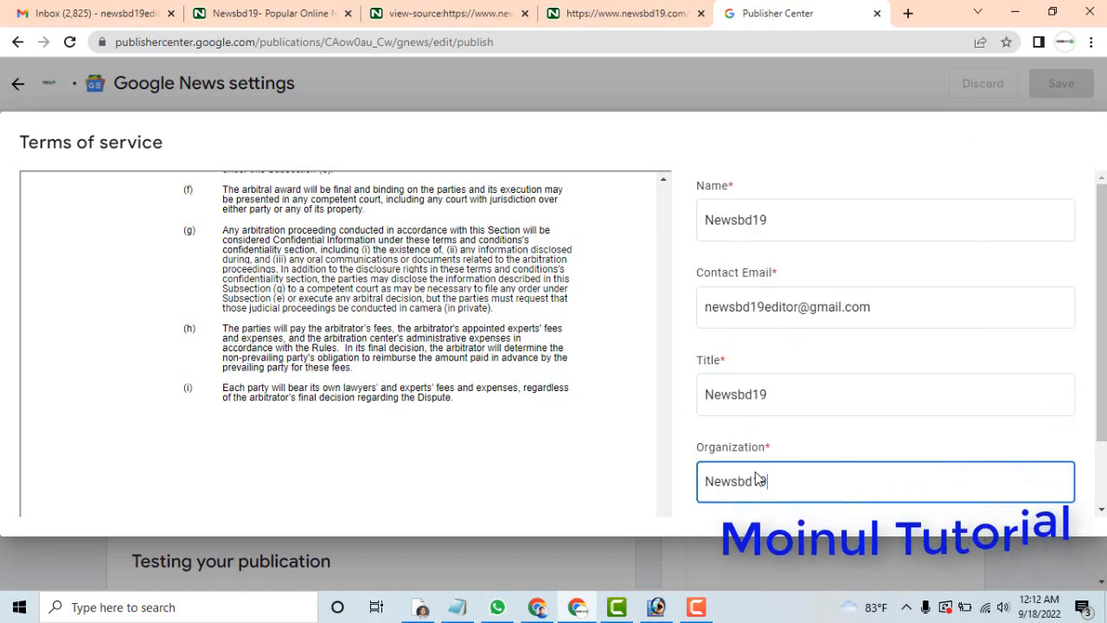
Accept the Google News Publisher Center Terms of Service and submit the form.
scroll(1100, 307, "down", 1)
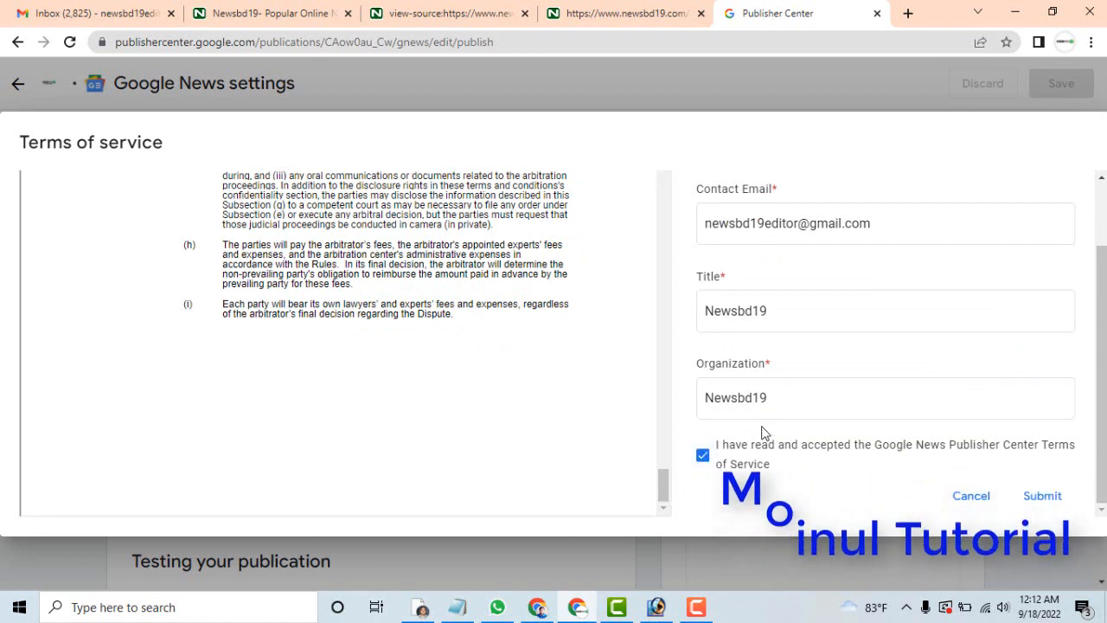
left_click(1046, 500)
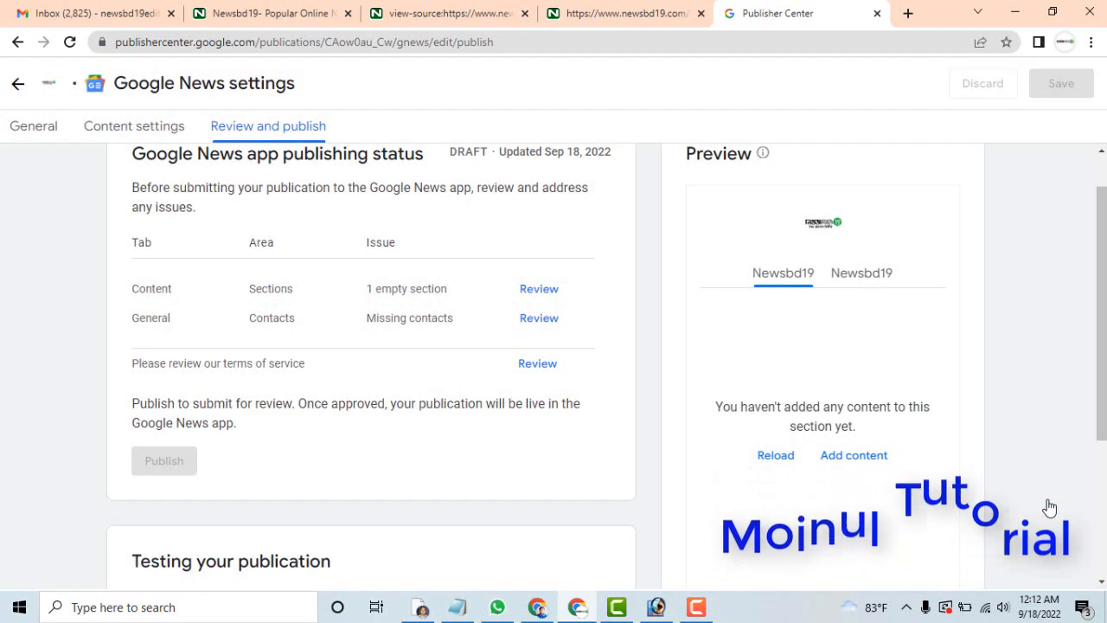
mouse_move(1098, 212)
left_mouse_down()
mouse_move(1096, 346)
mouse_move(1098, 210)
left_mouse_up()
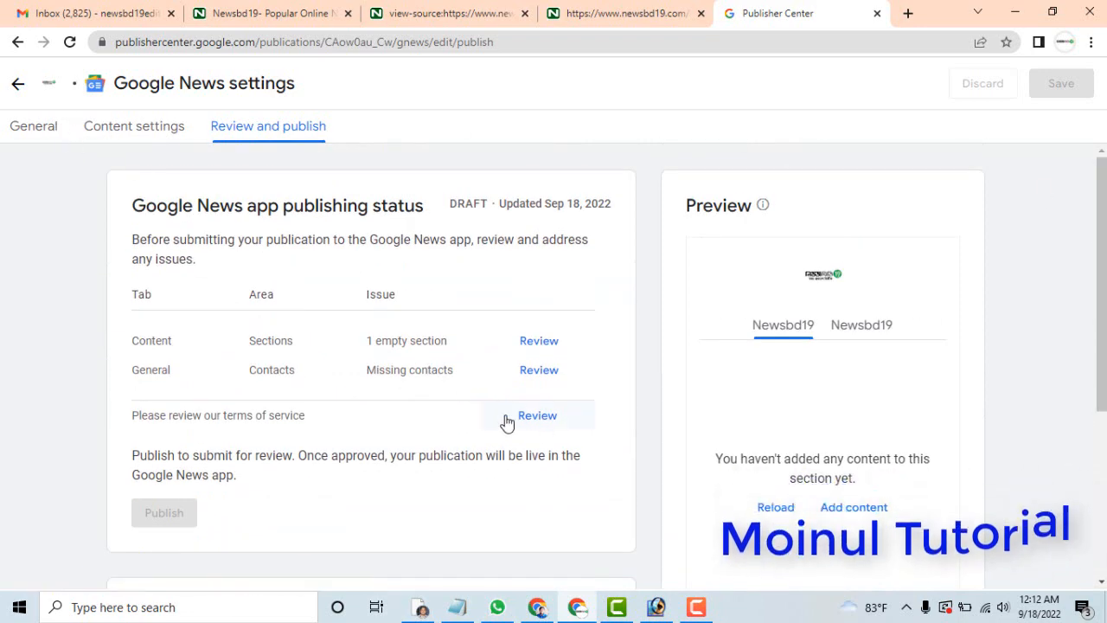
Reopen and dismiss the terms of service, and look over the sections and access groups in the content settings.
left_click(543, 419)
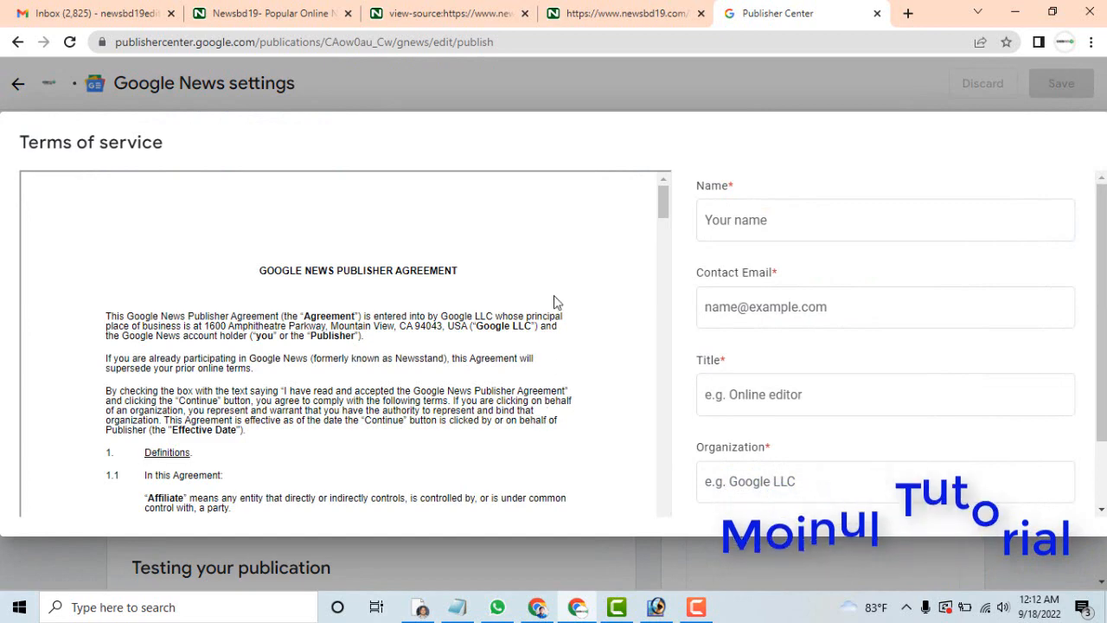
left_click(580, 572)
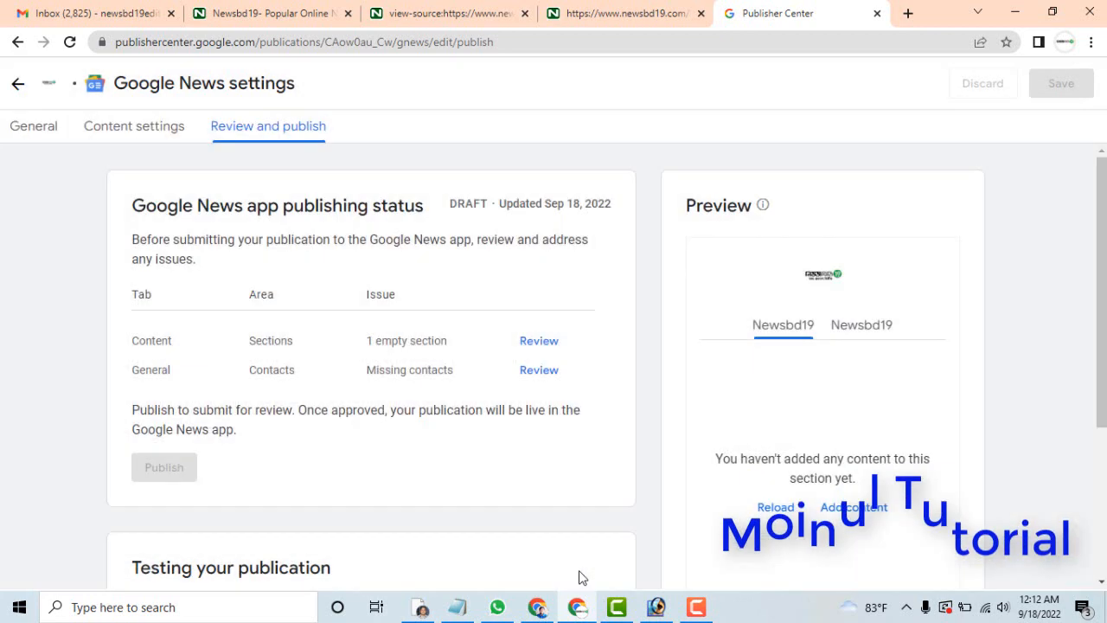
left_click(143, 128)
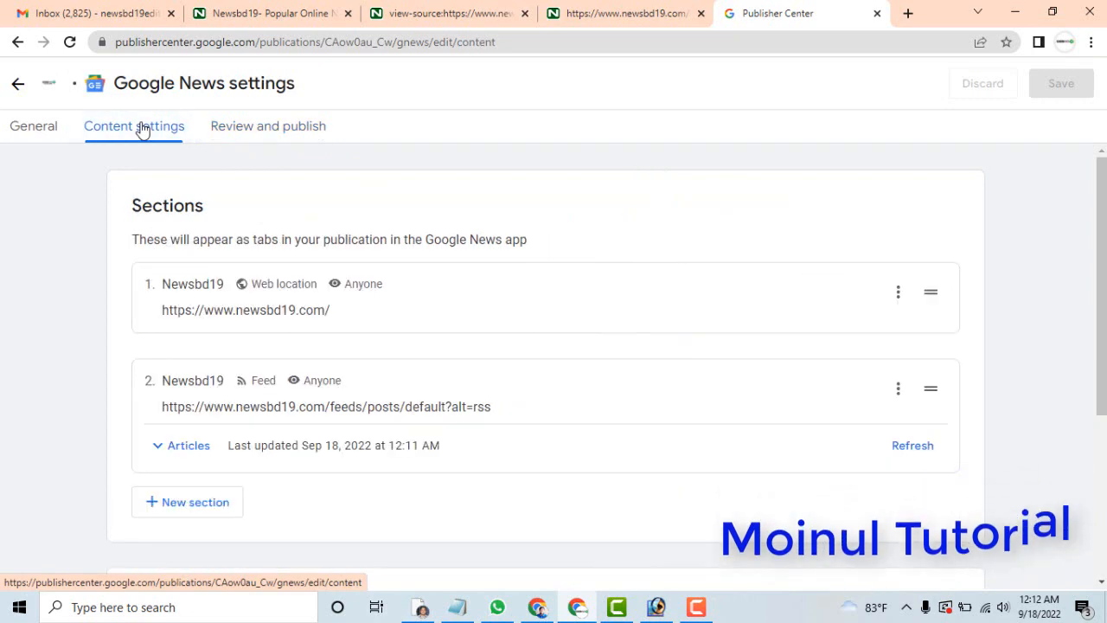
scroll(991, 505, "down", 3)
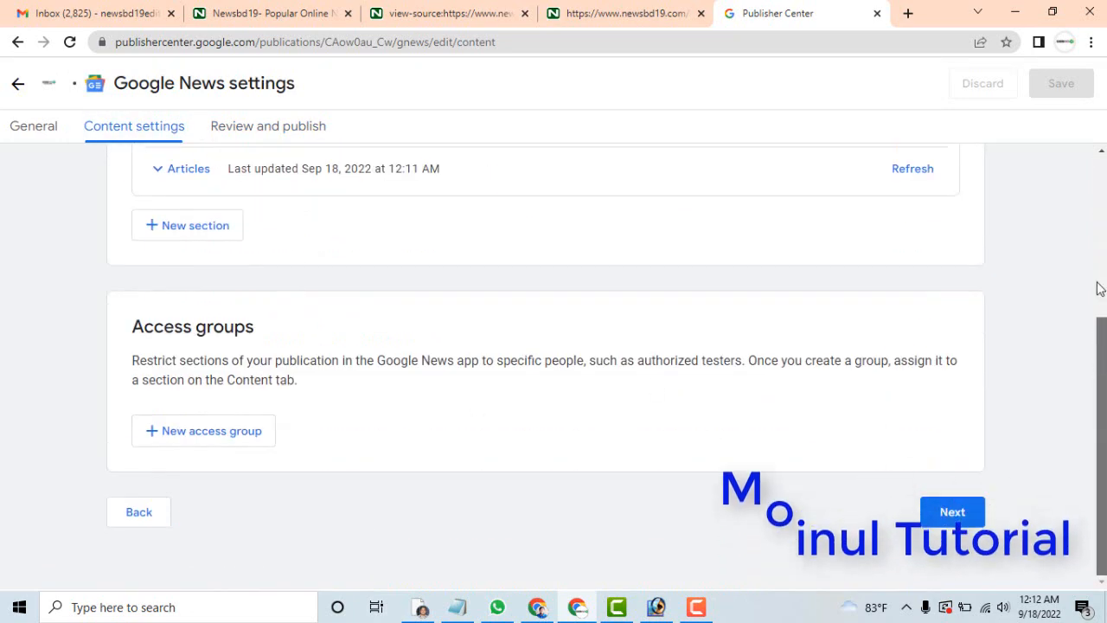
scroll(1097, 286, "up", 3)
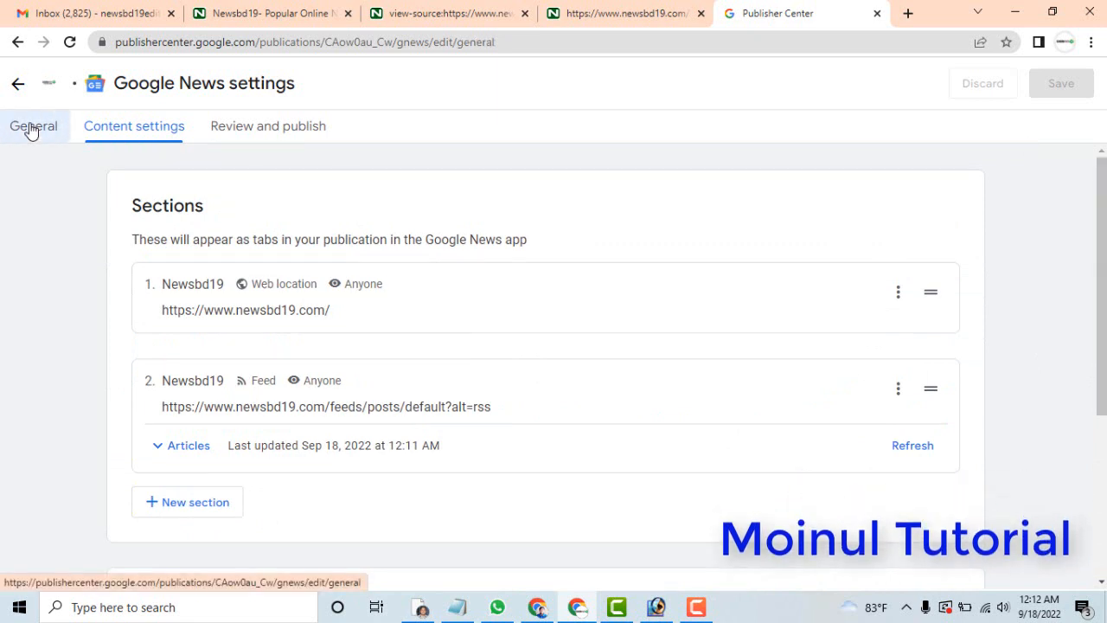
Return to the publication's Google News overview and reload the preview of its first section.
left_click(31, 130)
left_click(21, 87)
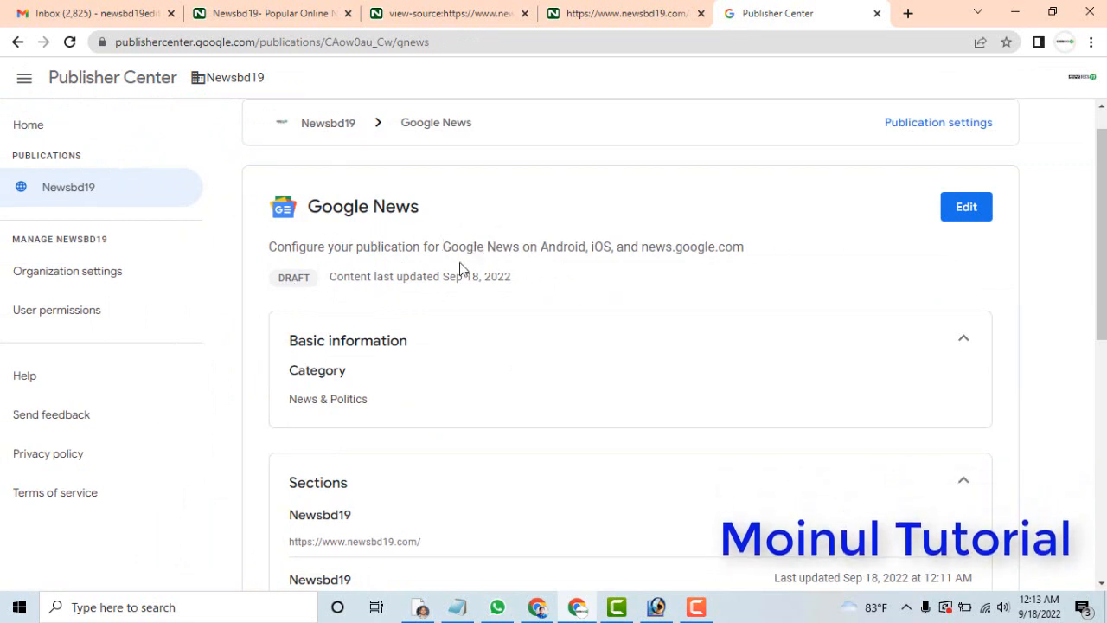
left_click_drag(1102, 253, 1103, 491)
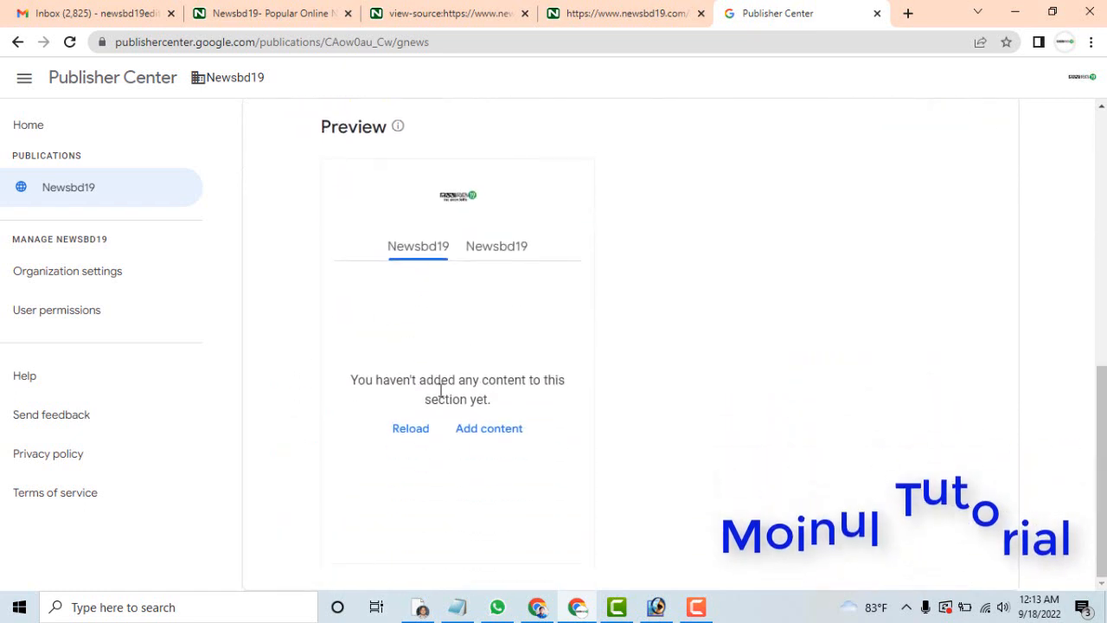
left_click(412, 434)
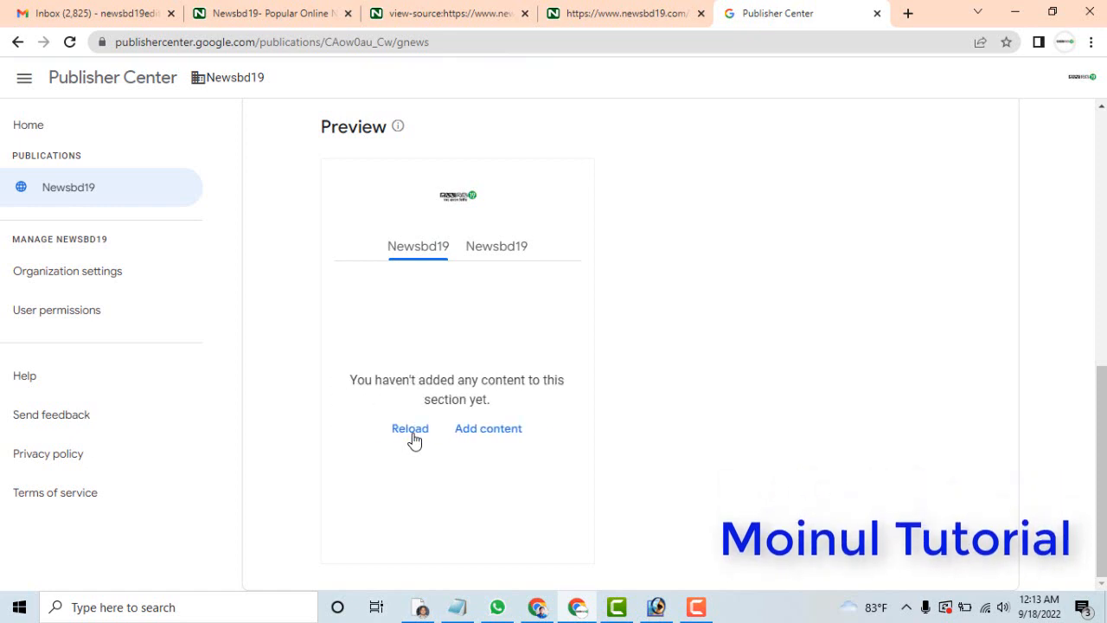
left_click(494, 431)
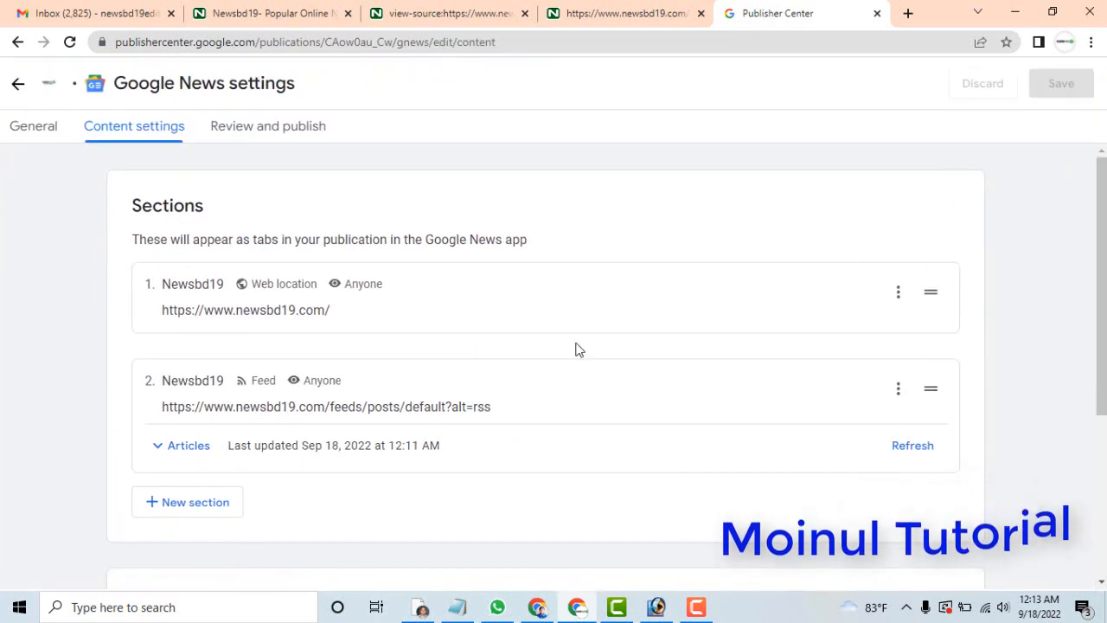
left_click(903, 297)
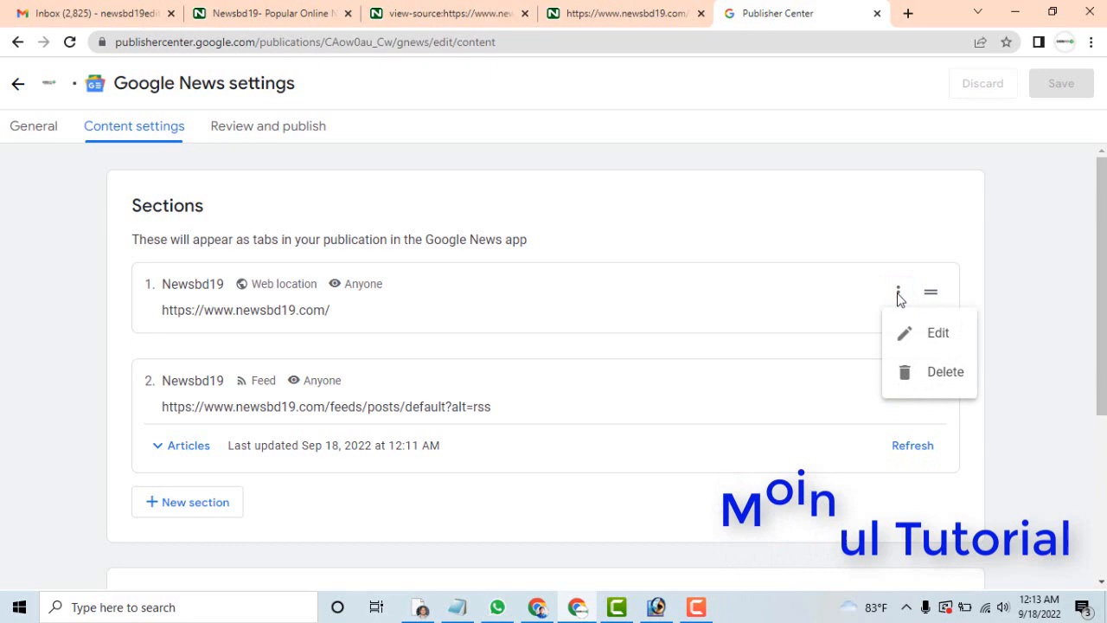
left_click(934, 373)
left_click(707, 383)
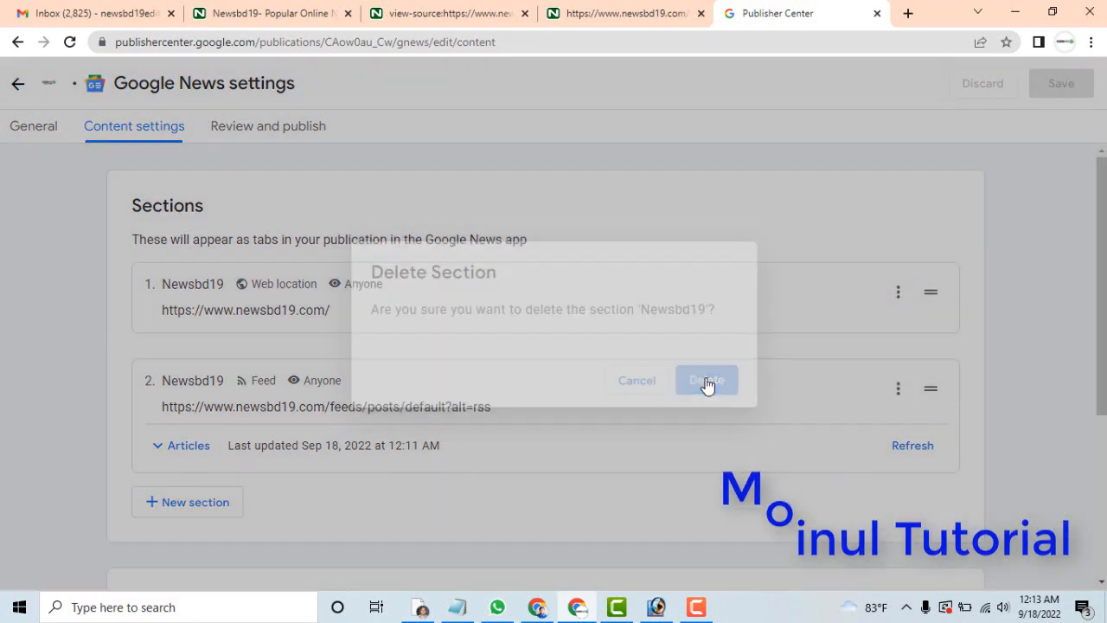
Refresh the Newsbd19 feed section and save the publication.
scroll(1099, 249, "down", 2)
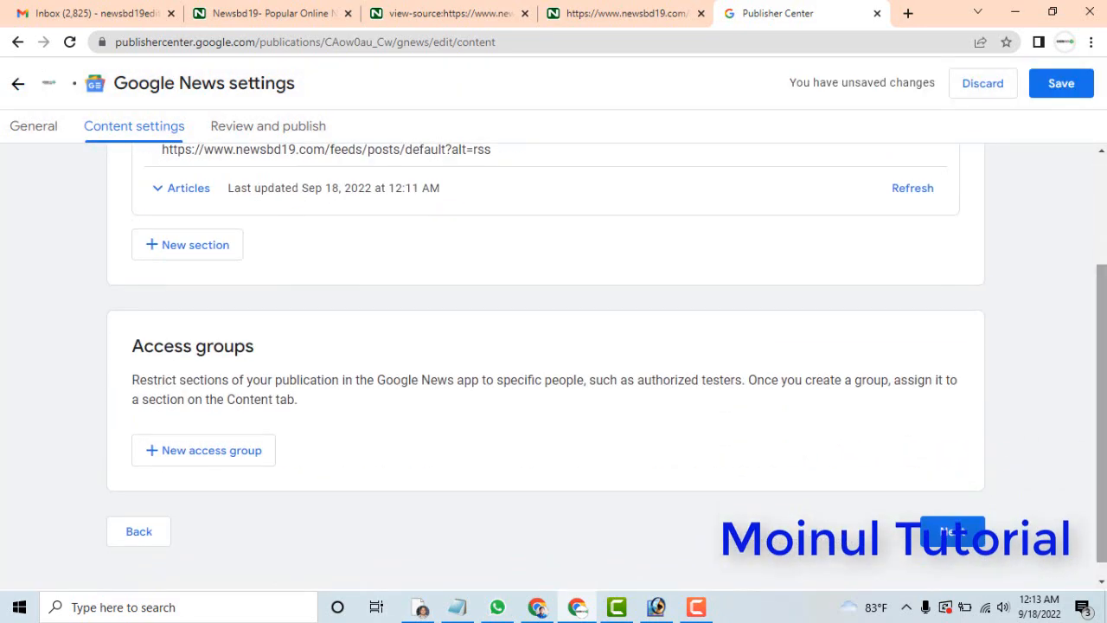
left_click(904, 191)
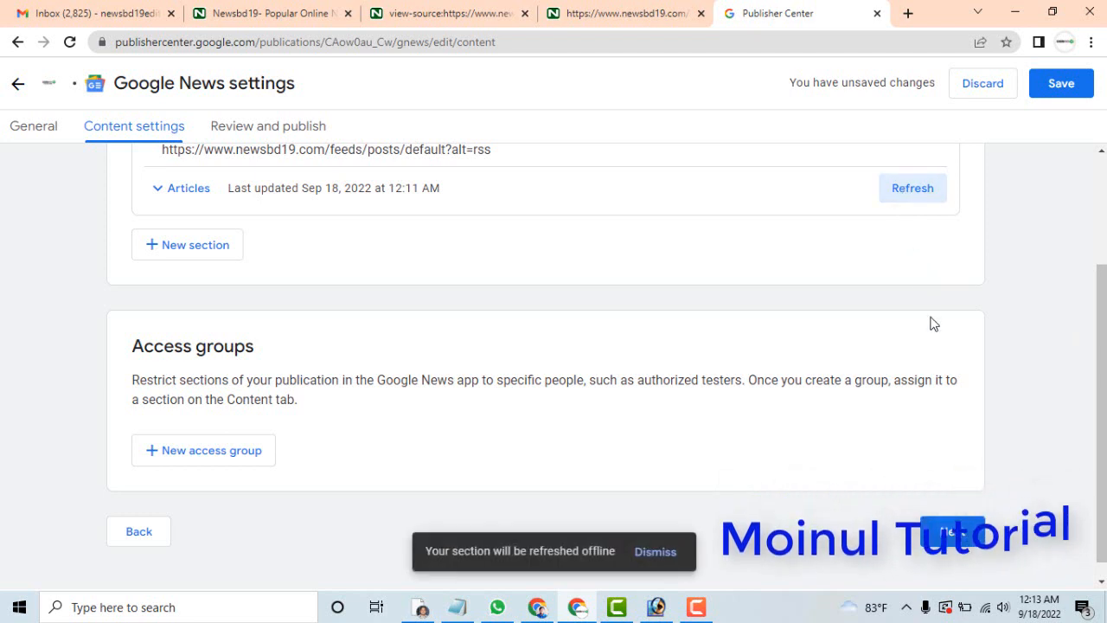
left_click(1072, 83)
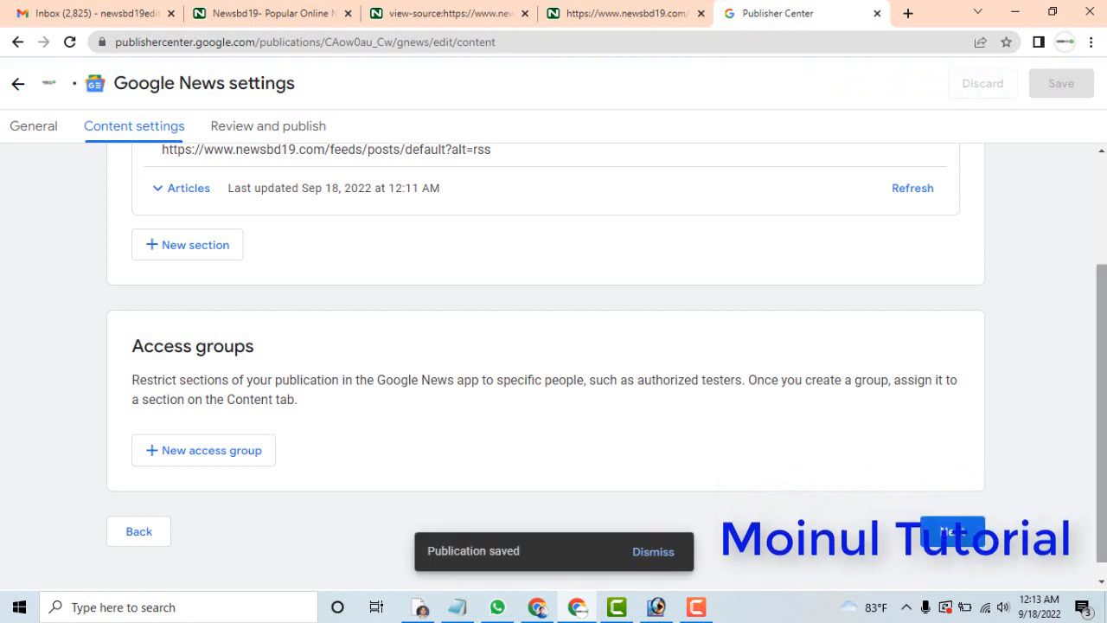
Check the articles listed in the Newsbd19 feed section and proceed to the publishing status and preview.
scroll(553, 346, "up", 2)
scroll(136, 220, "down", 2)
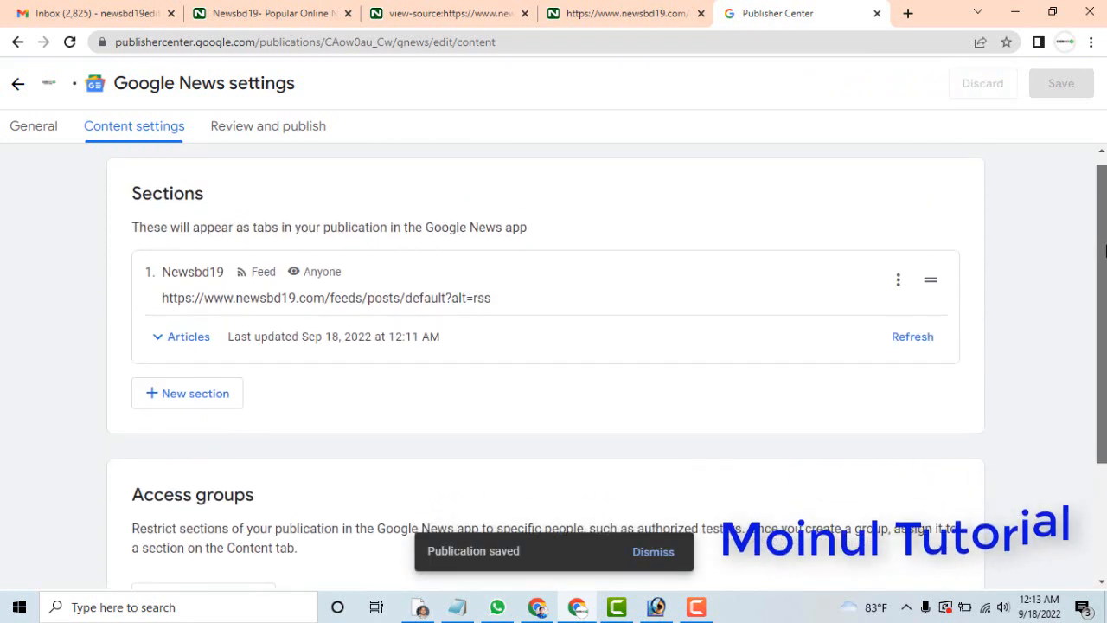
left_click(183, 225)
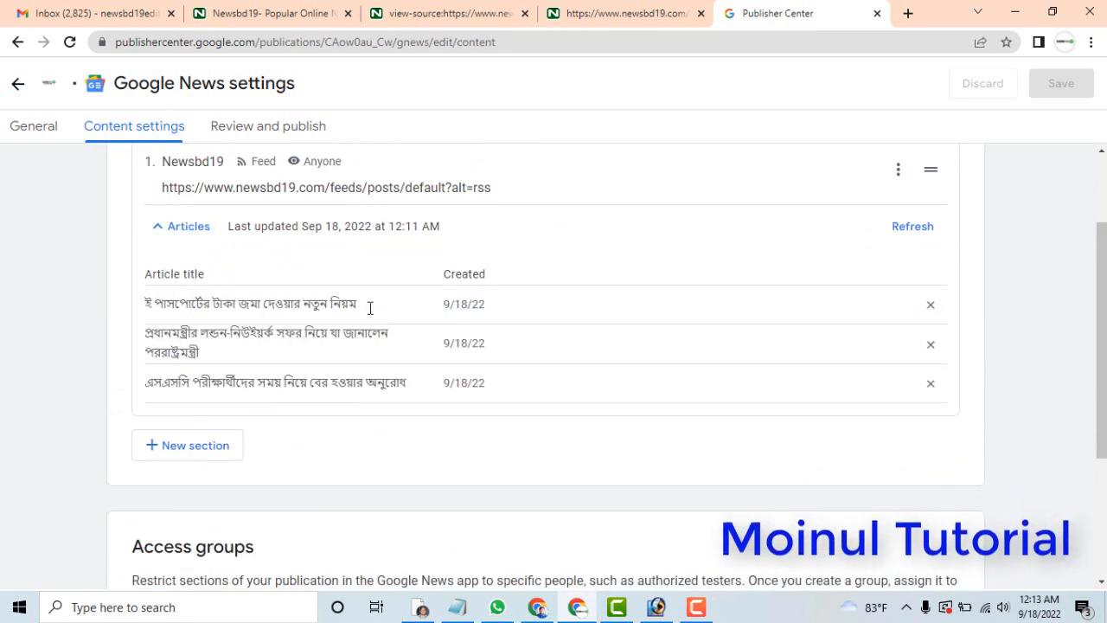
left_click_drag(1104, 347, 1104, 429)
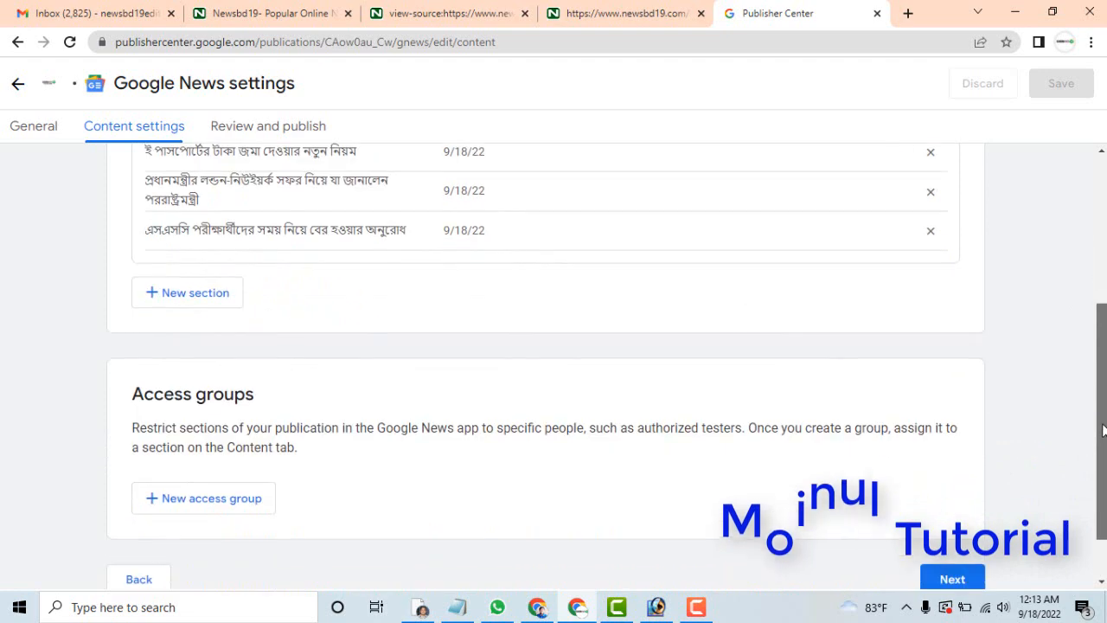
left_click(952, 579)
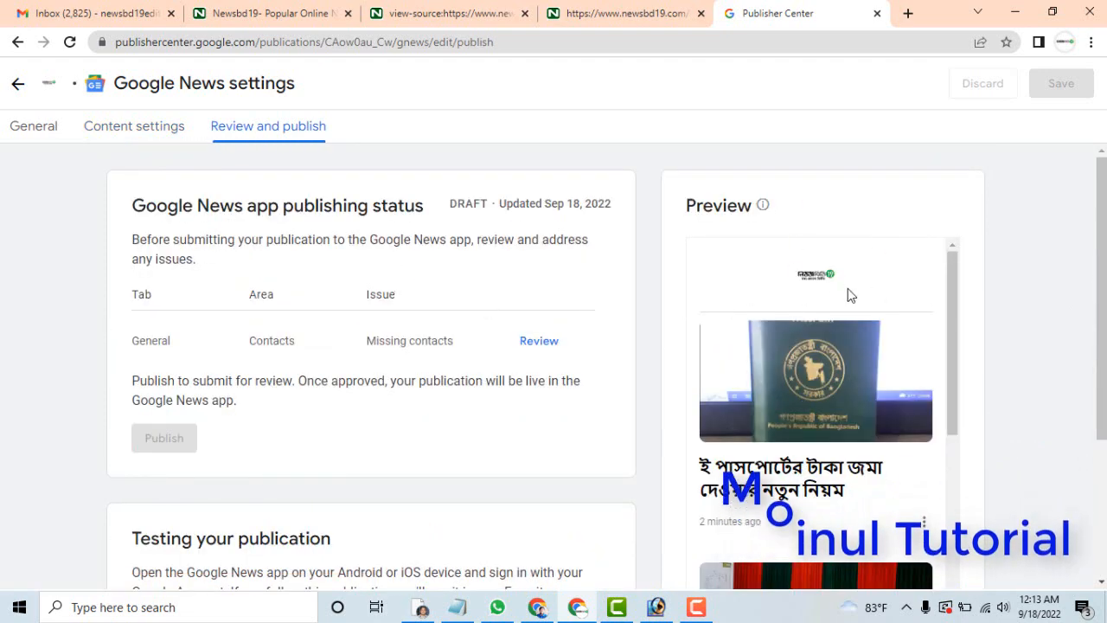
mouse_move(1104, 201)
left_mouse_down()
mouse_move(1104, 409)
mouse_move(1104, 199)
left_mouse_up()
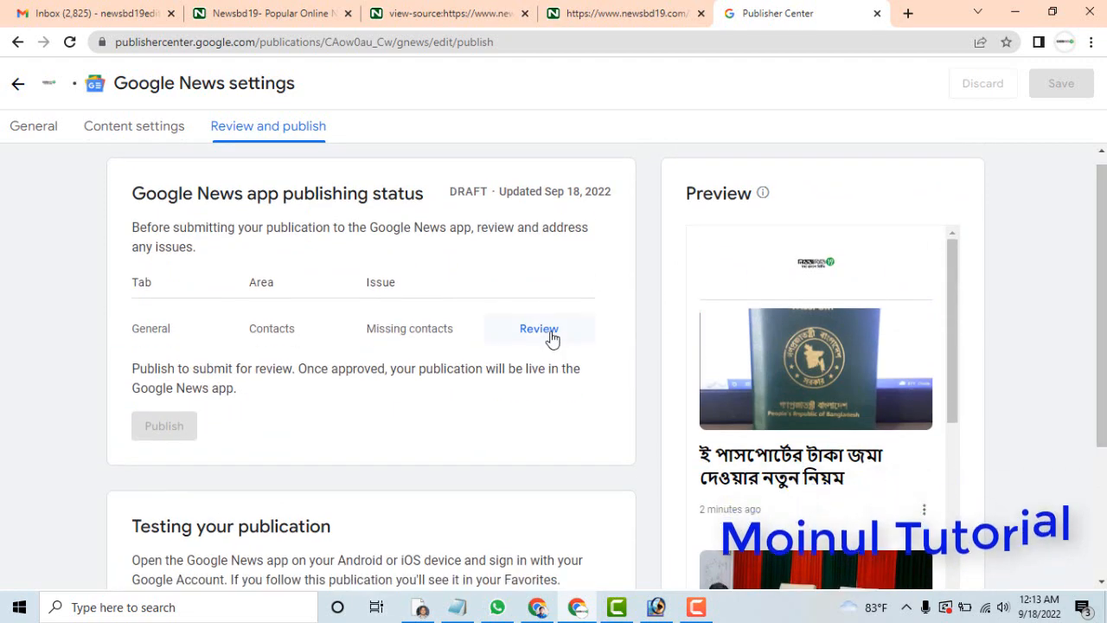
Open the missing contacts issue for review and look through the publication's general settings and visual styles.
left_click(551, 338)
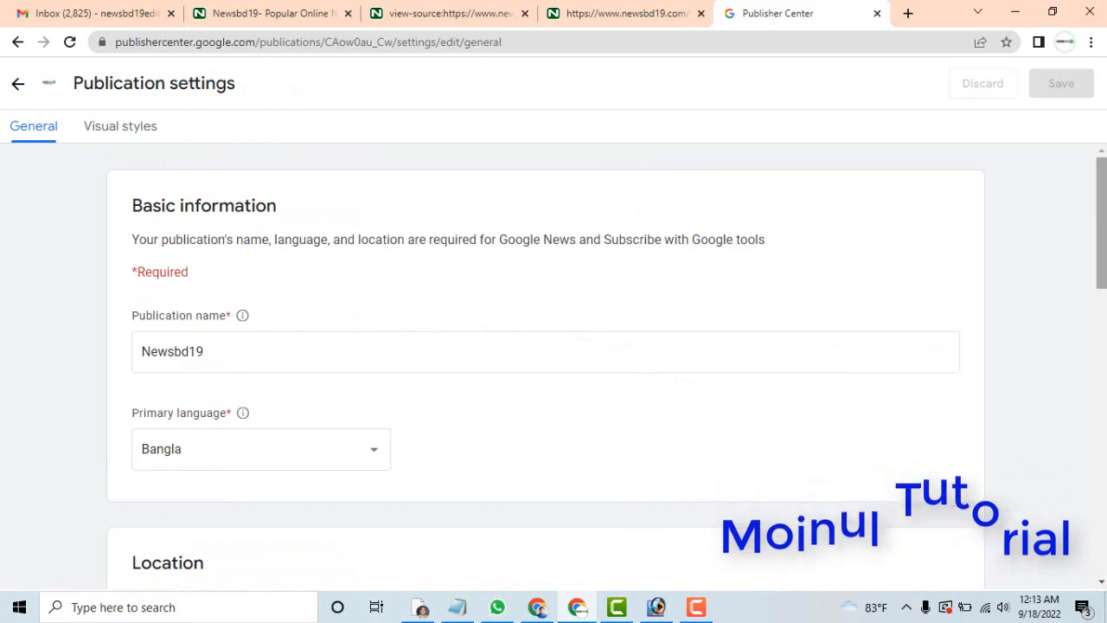
scroll(554, 363, "down", 9)
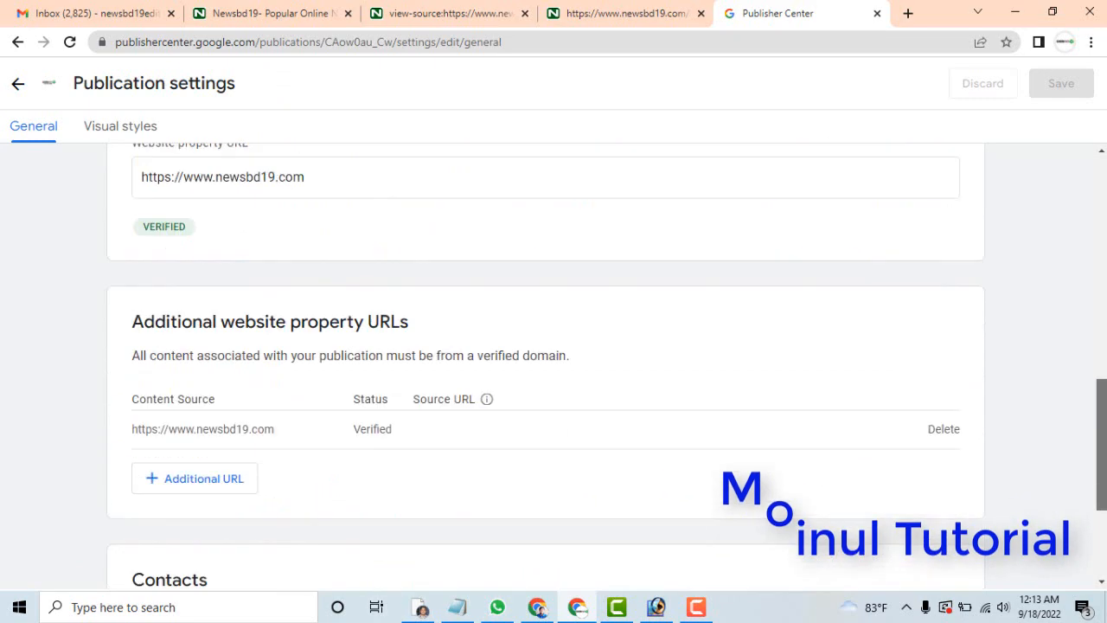
scroll(553, 363, "down", 3)
left_click(952, 511)
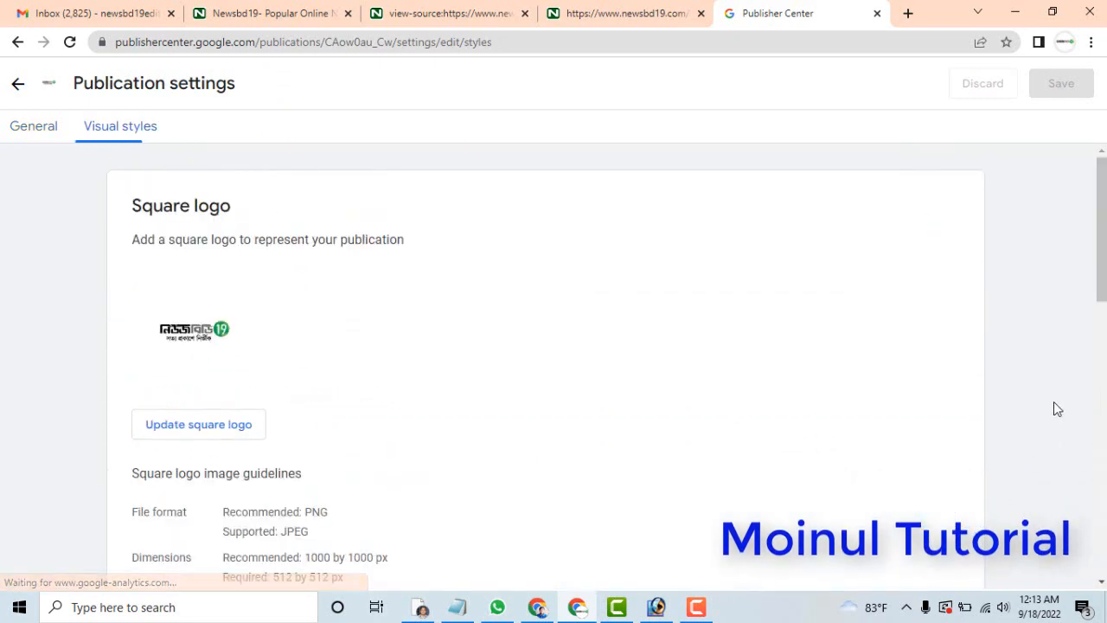
scroll(554, 364, "down", 15)
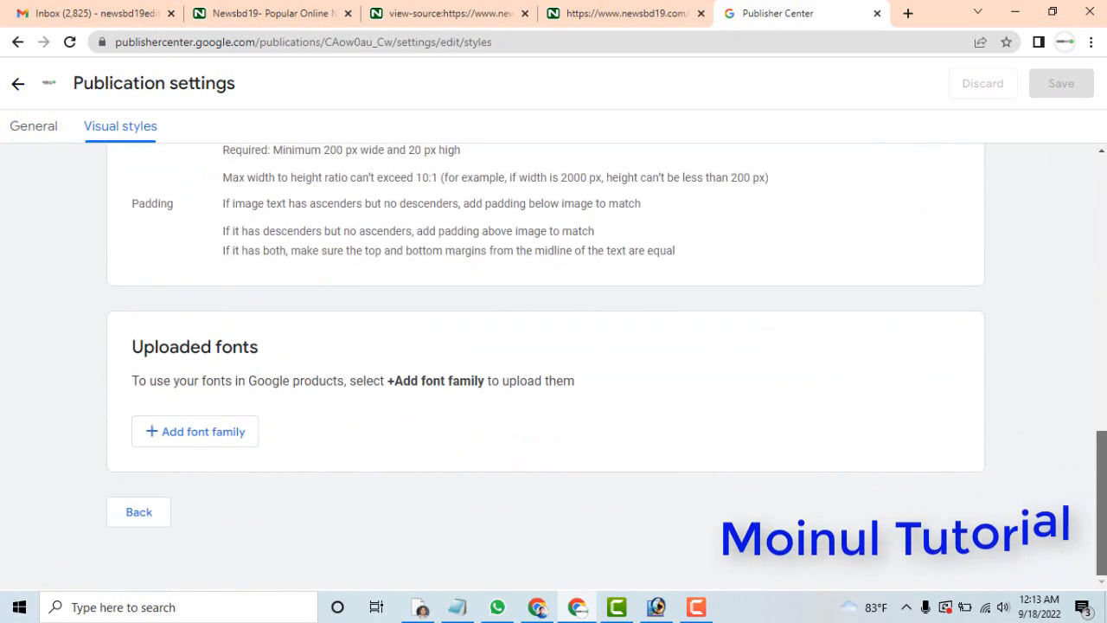
scroll(553, 363, "up", 15)
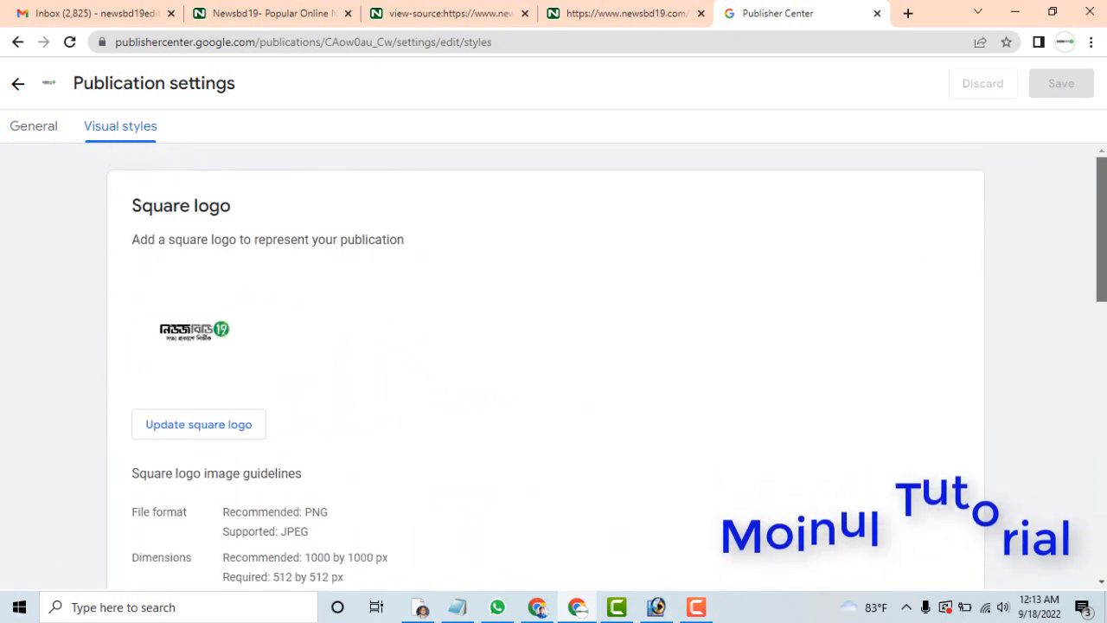
scroll(553, 363, "down", 15)
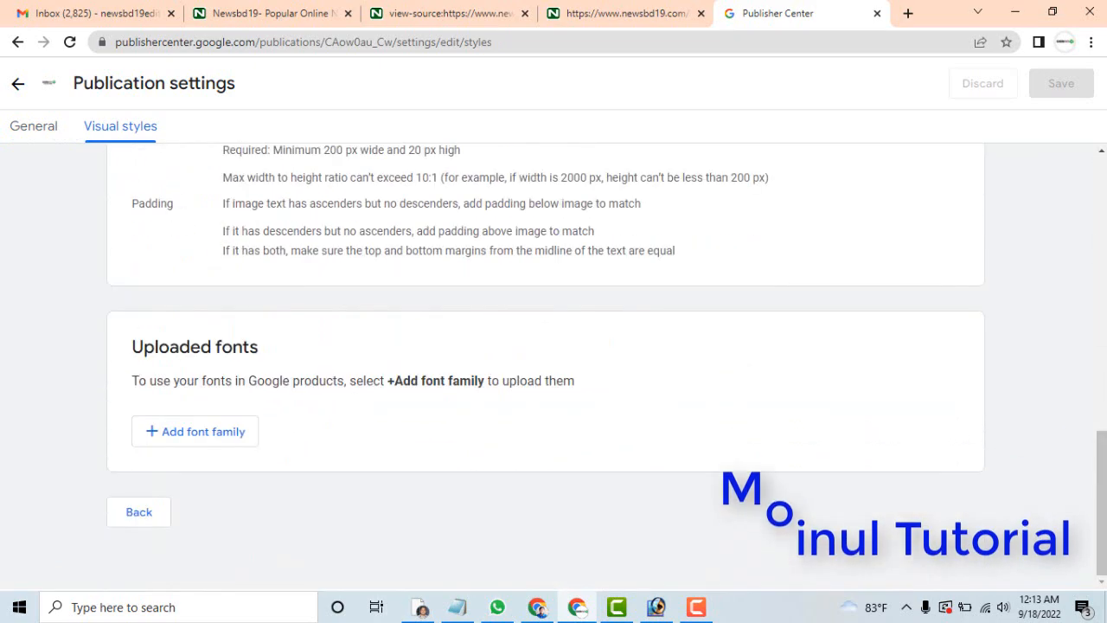
left_click_drag(1100, 458, 1097, 21)
Go back from the publication settings to the Google News app publishing status.
left_click(37, 128)
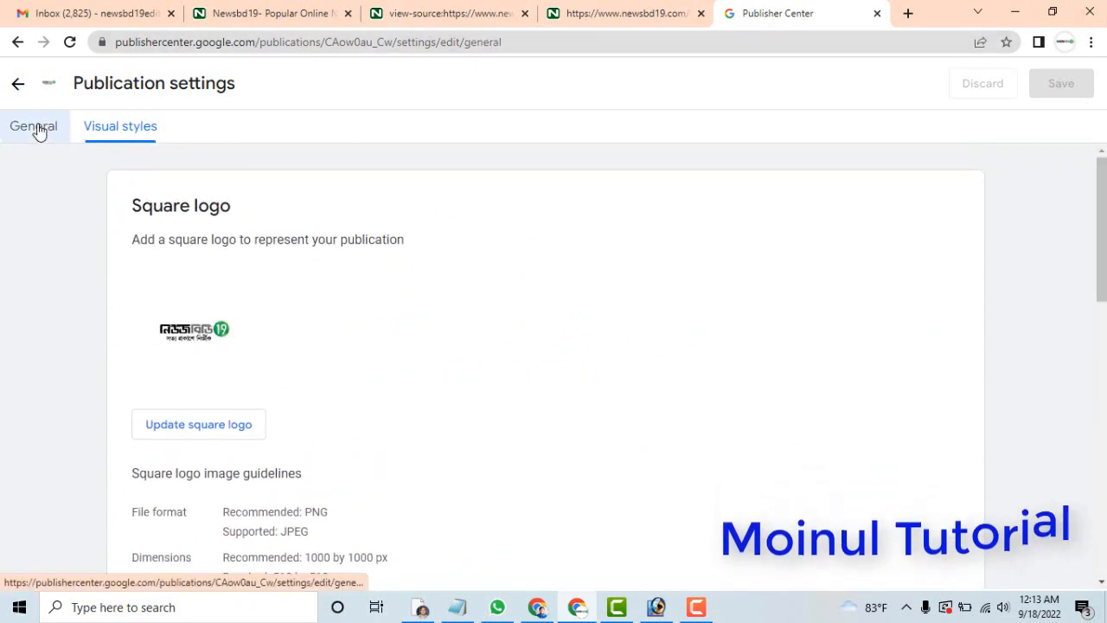
left_click(19, 84)
left_click(19, 85)
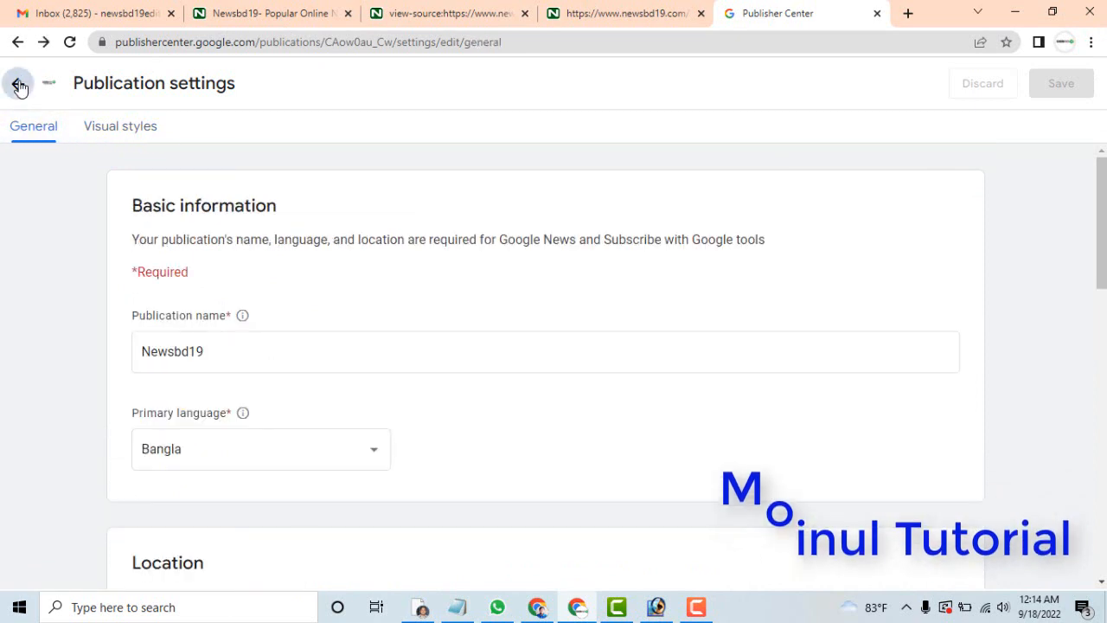
left_click(19, 85)
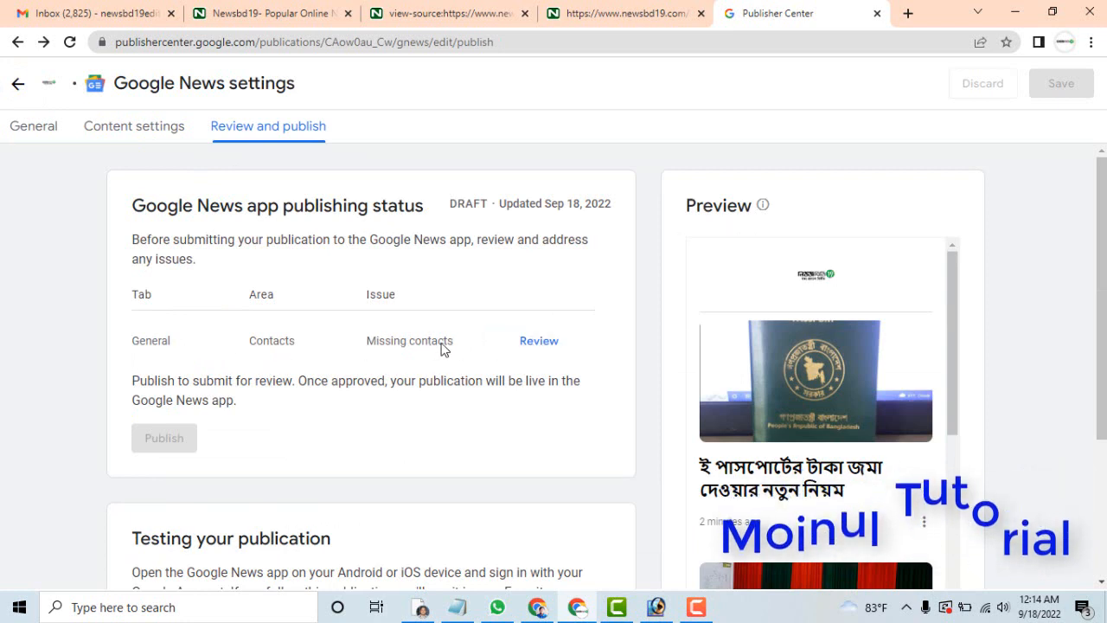
Open the missing contacts issue for review and add a new publication contact with the editor's e-mail address.
left_click(533, 346)
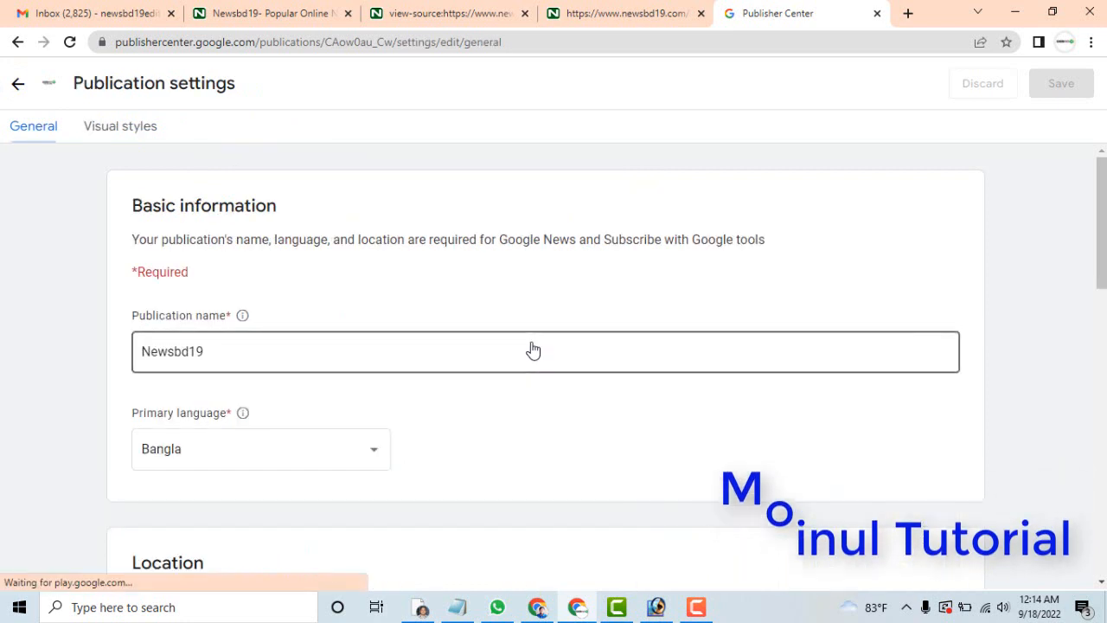
left_click_drag(1102, 205, 1103, 495)
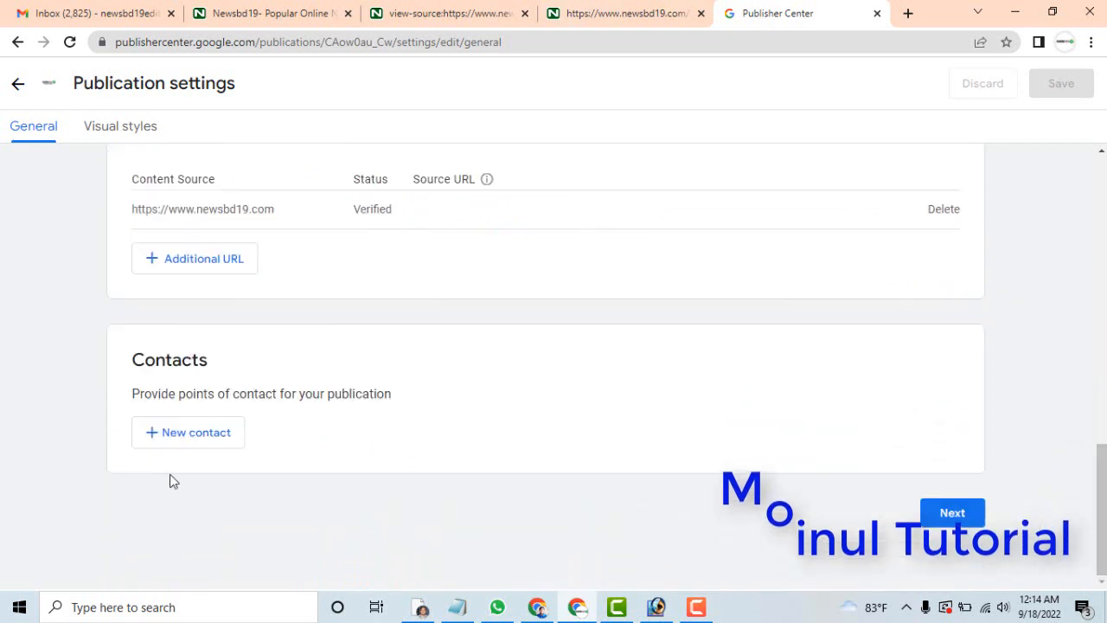
left_click(191, 439)
left_click(492, 352)
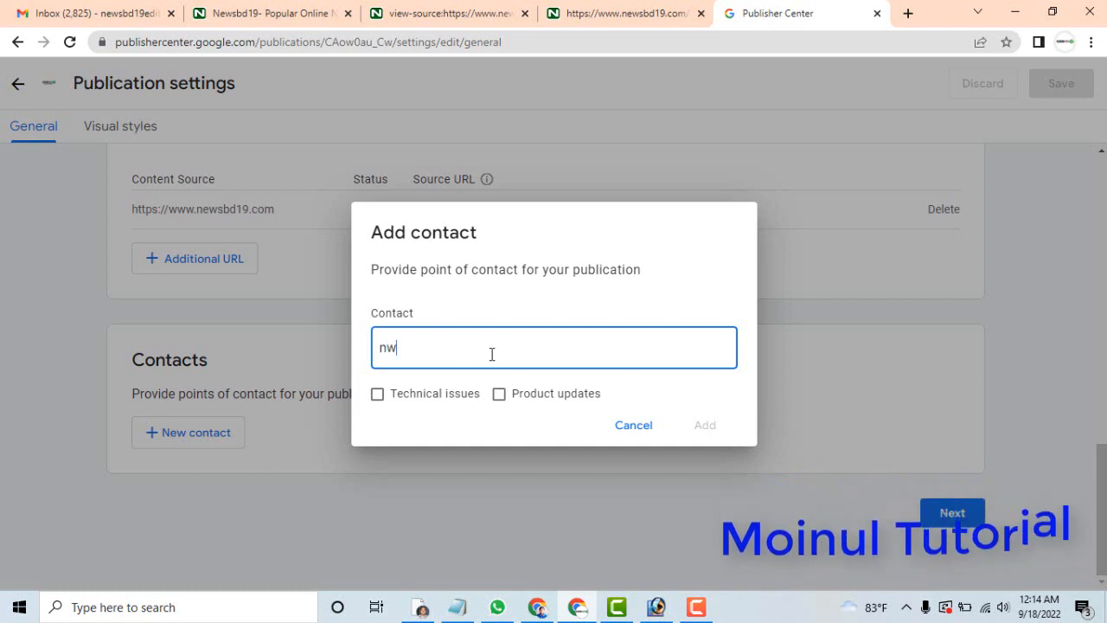
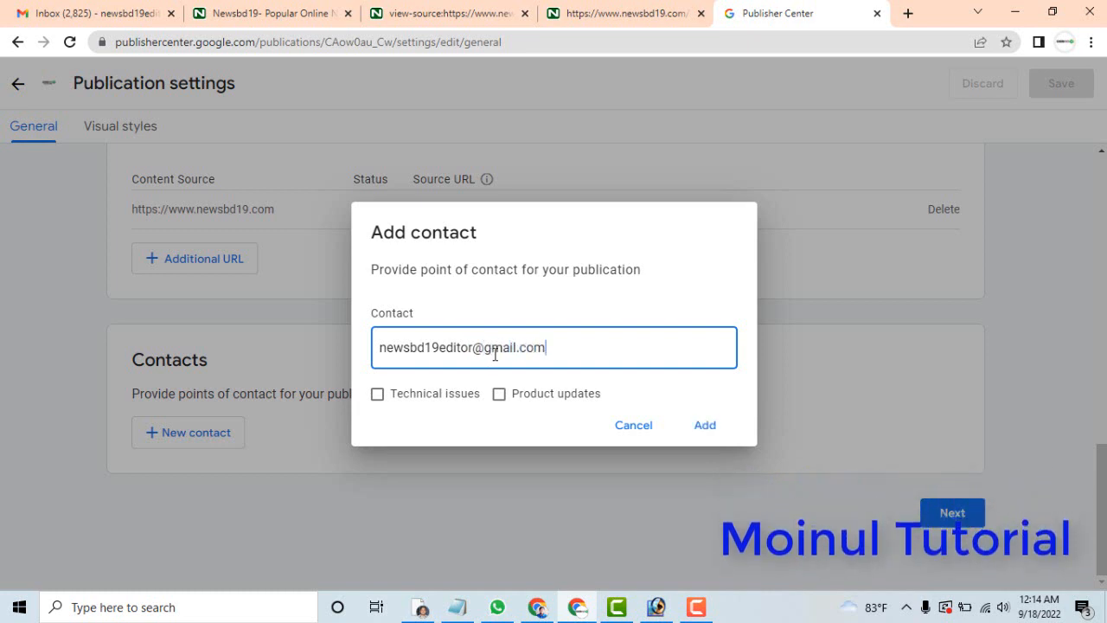
left_click(702, 425)
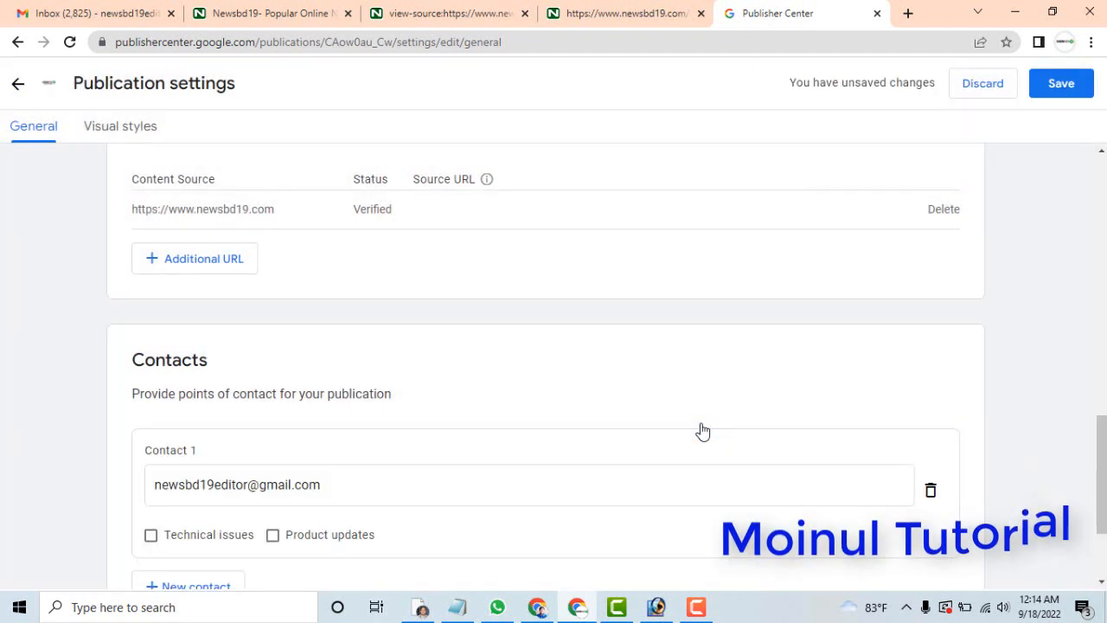
Proceed from the contacts to the visual styles and save the publication settings.
scroll(1103, 536, "down", 2)
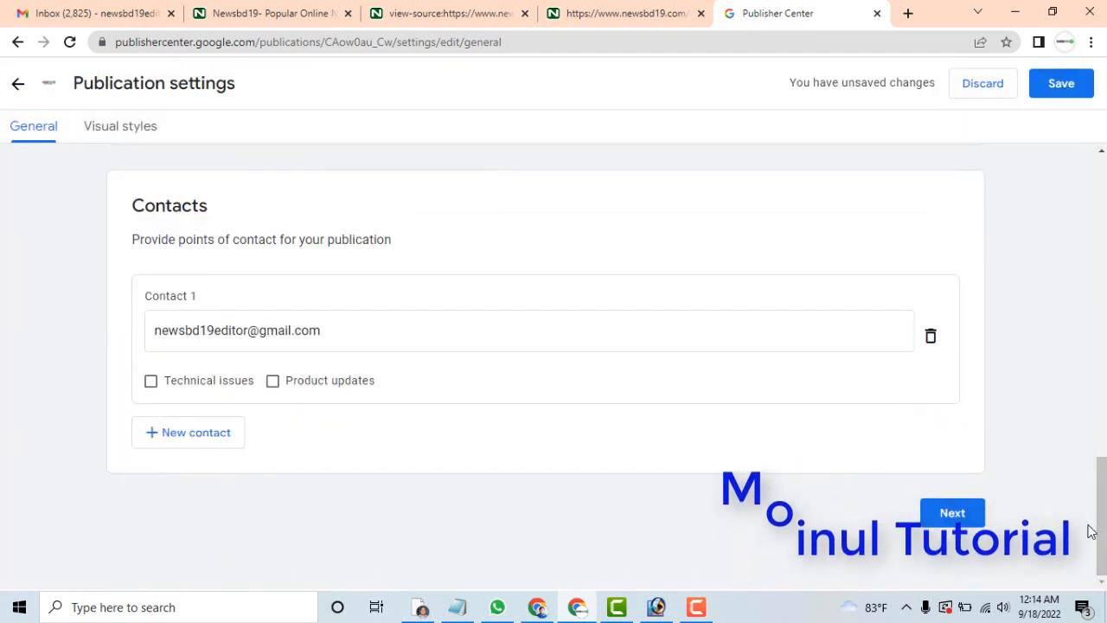
left_click(961, 517)
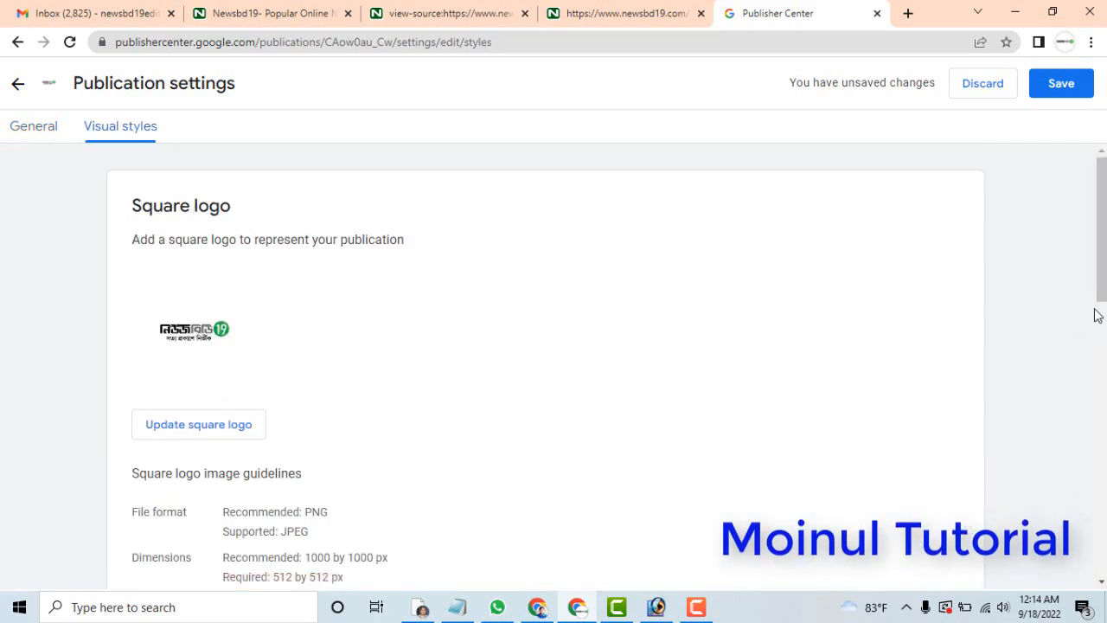
left_click_drag(1103, 251, 1104, 43)
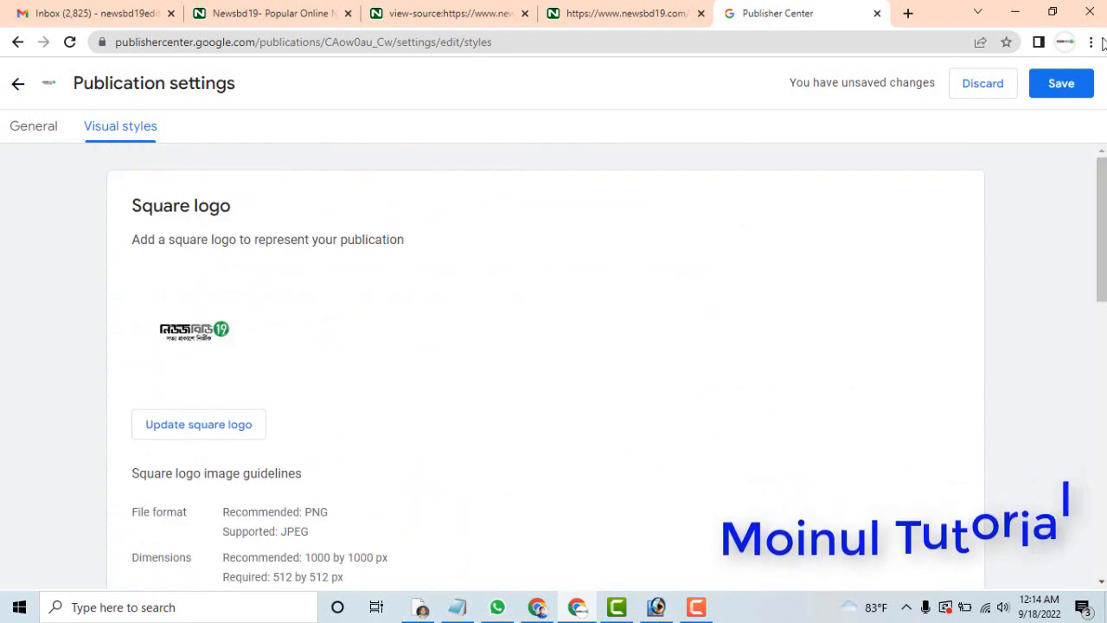
left_click(1062, 85)
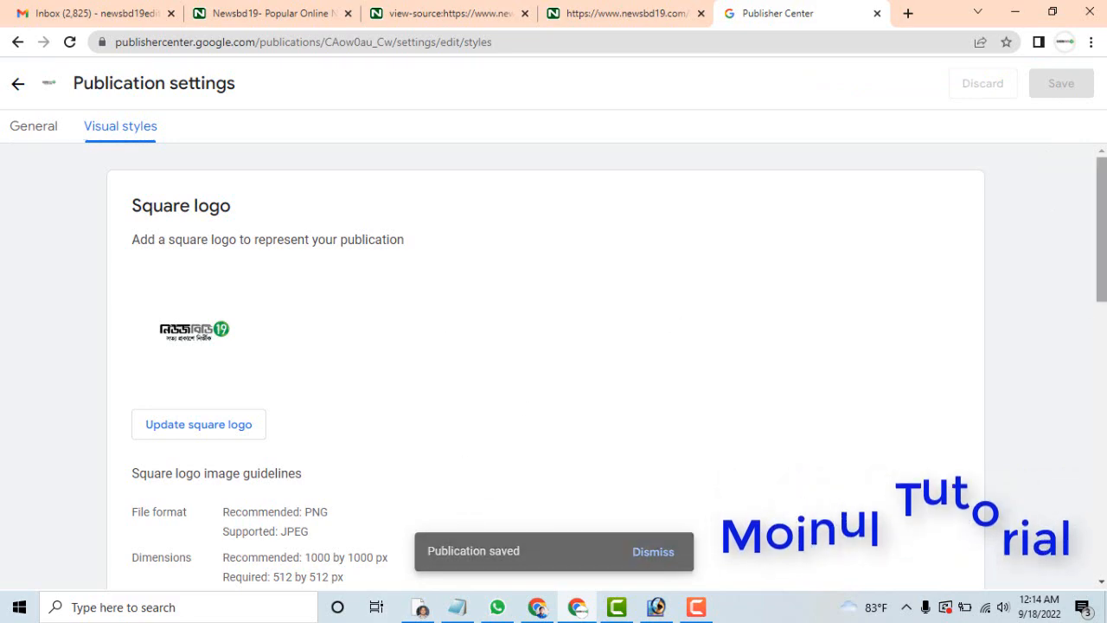
mouse_move(1101, 218)
left_mouse_down()
mouse_move(1101, 492)
mouse_move(1102, 216)
left_mouse_up()
Return to the Google News publishing status, check the article preview, and publish Newsbd19 to submit it for review.
left_click(12, 80)
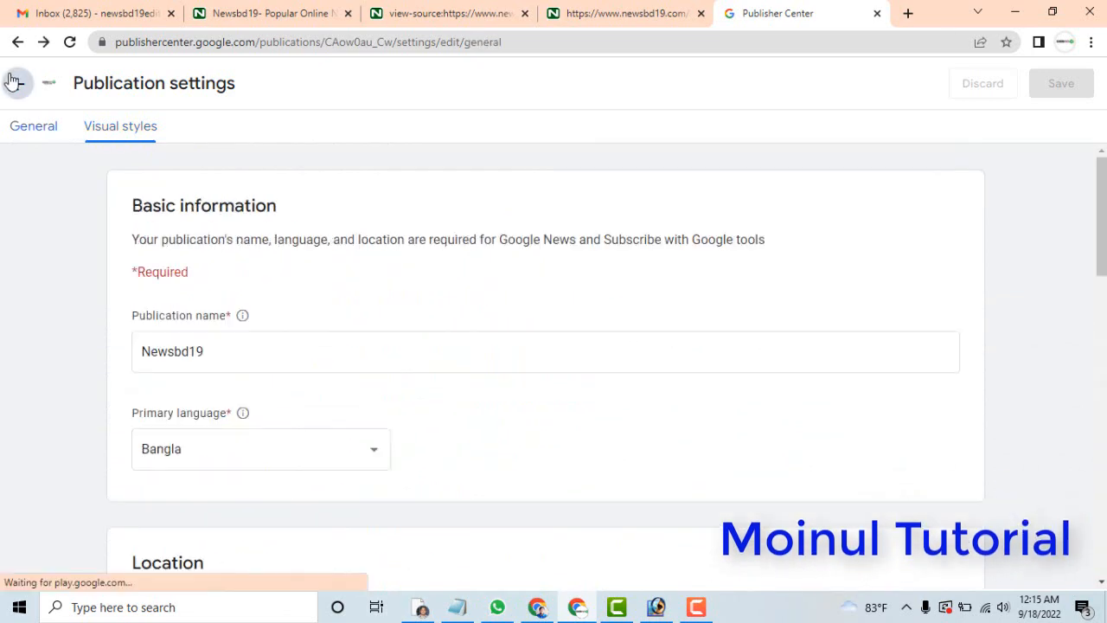
left_click(19, 87)
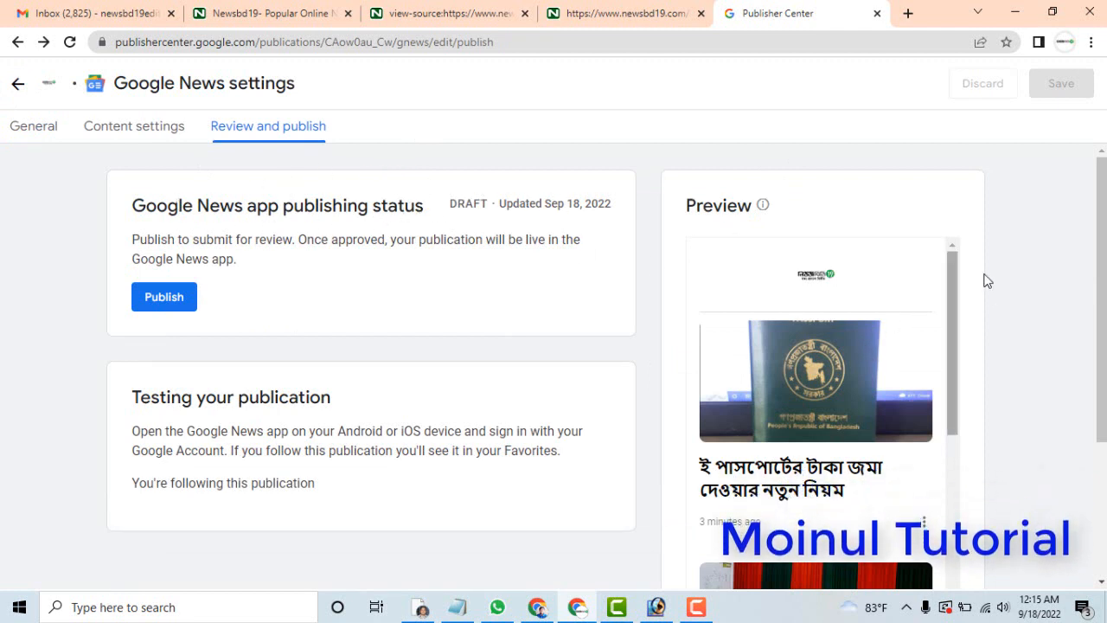
left_click_drag(954, 274, 949, 489)
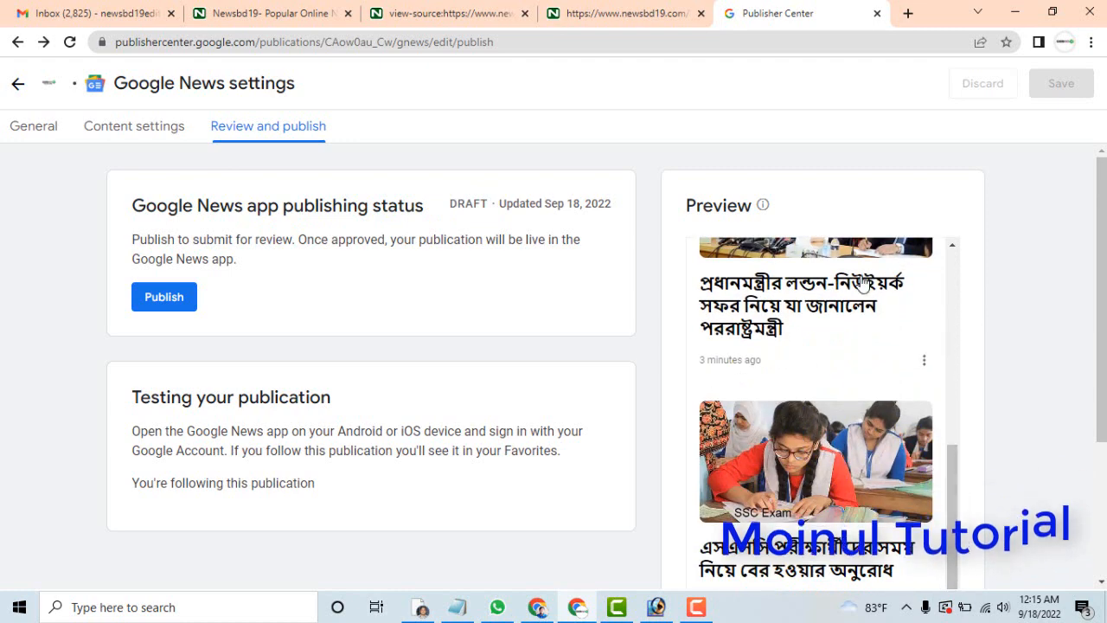
left_click(155, 300)
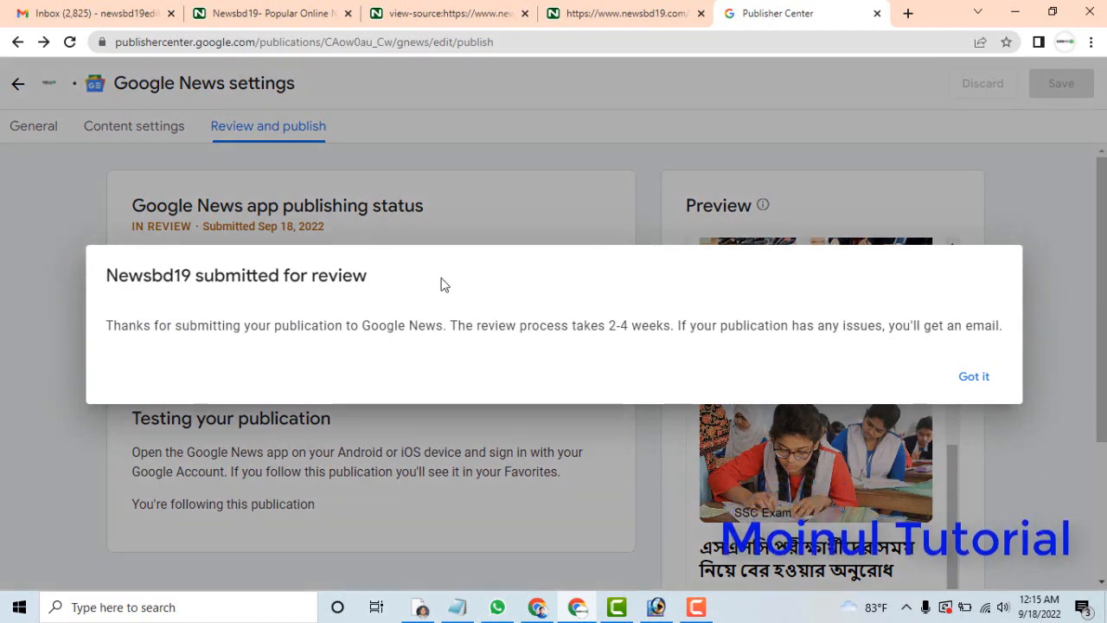
left_click(971, 377)
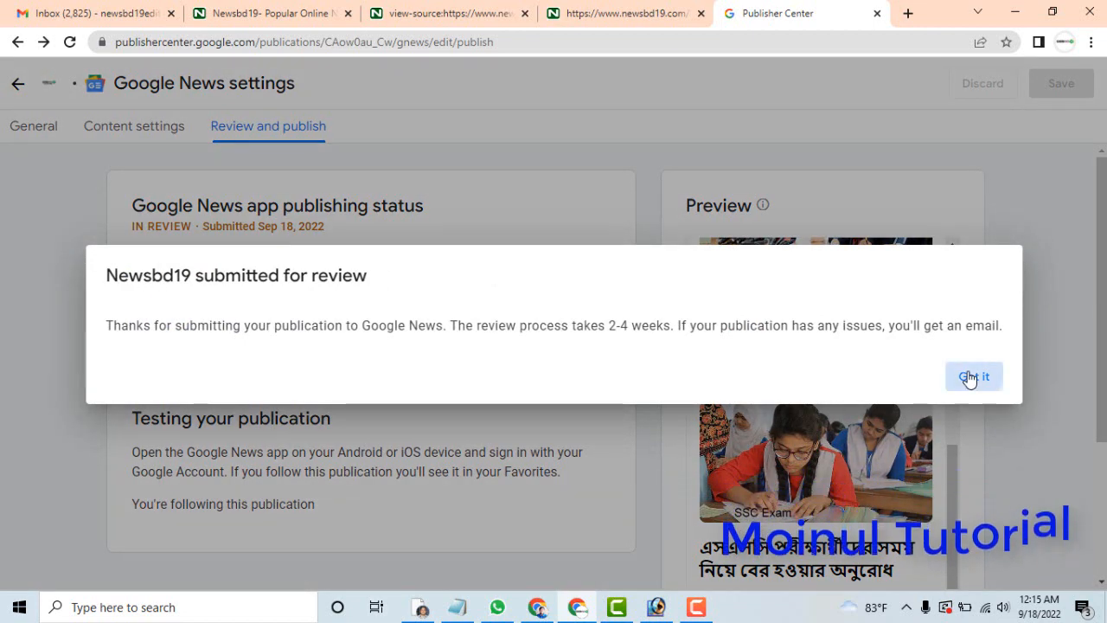